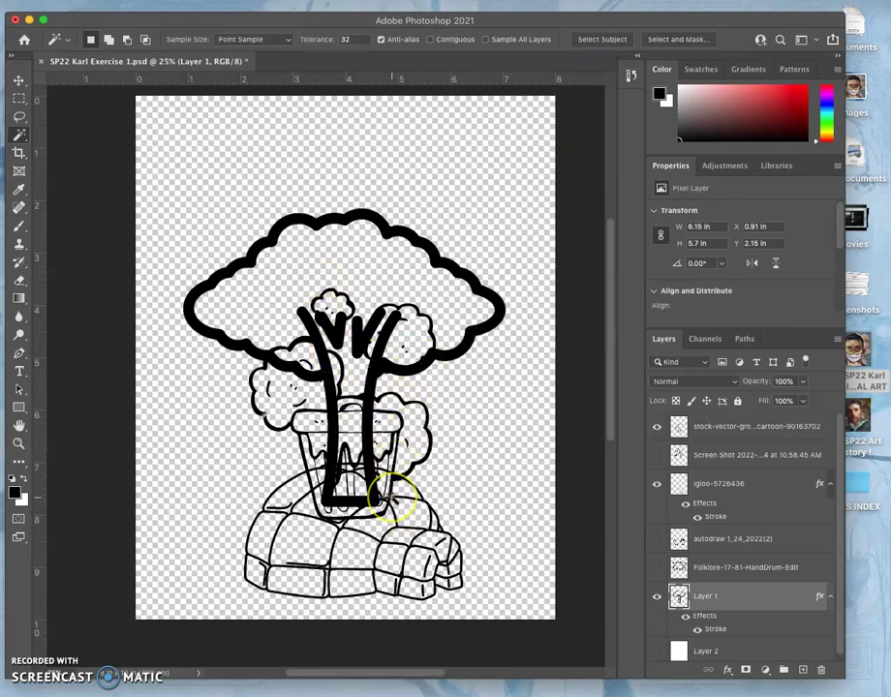
Step: Zoom into the artwork and toggle the igloo layer's stroke effect off and back on
key(super+equal)
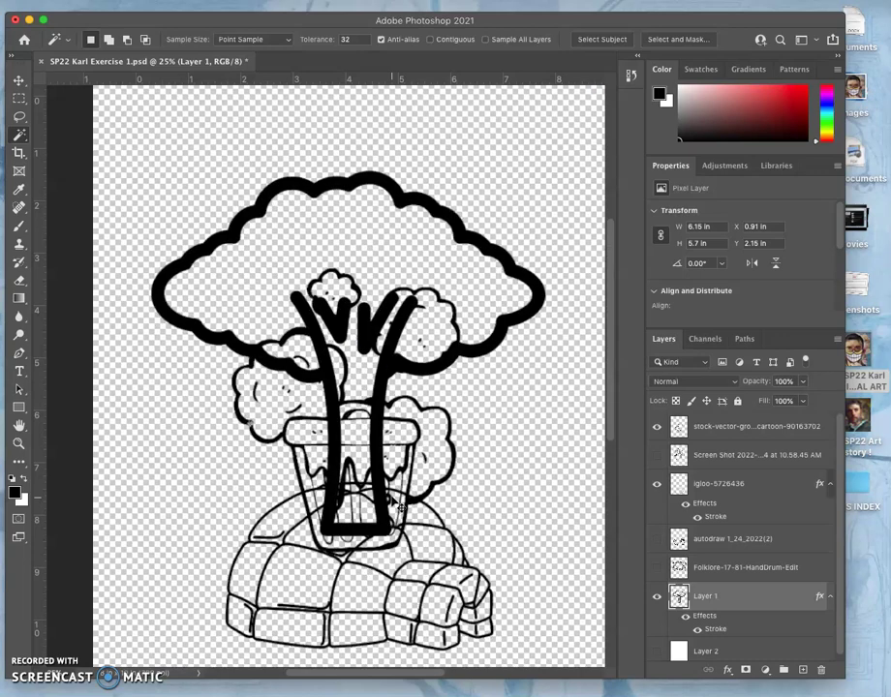
scroll(394, 498, down, 3)
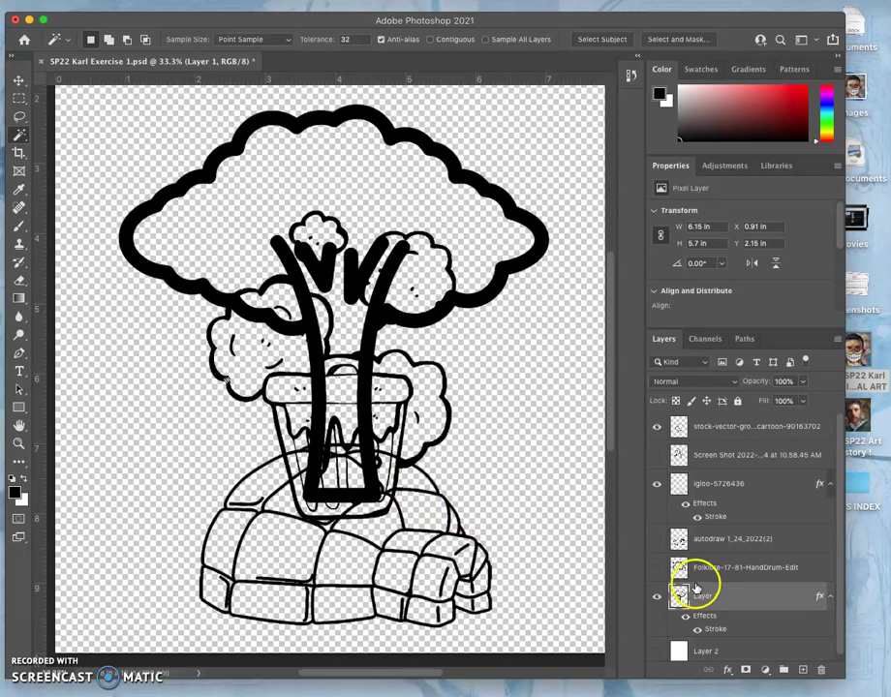
click(685, 507)
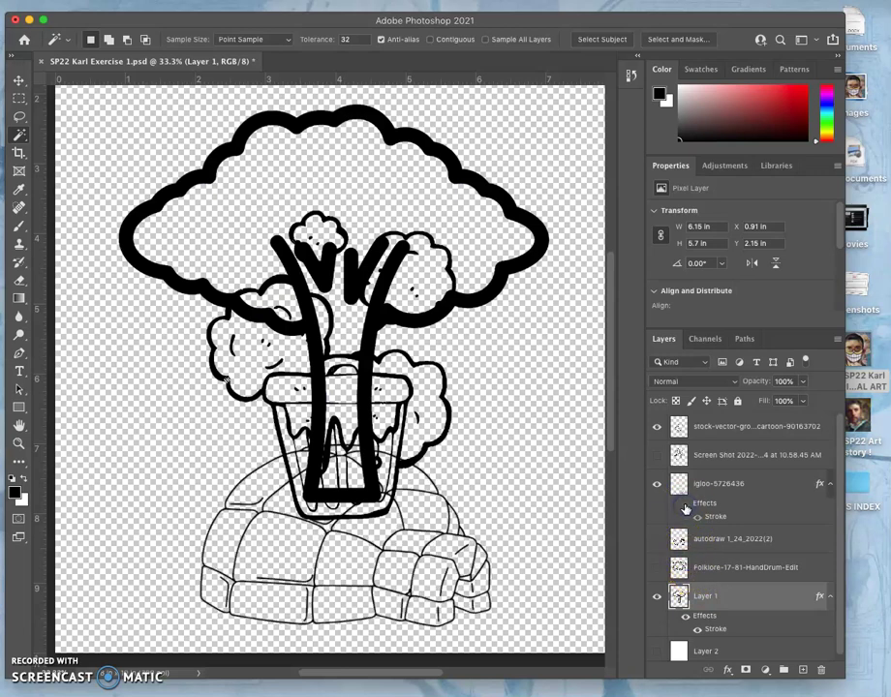
click(685, 507)
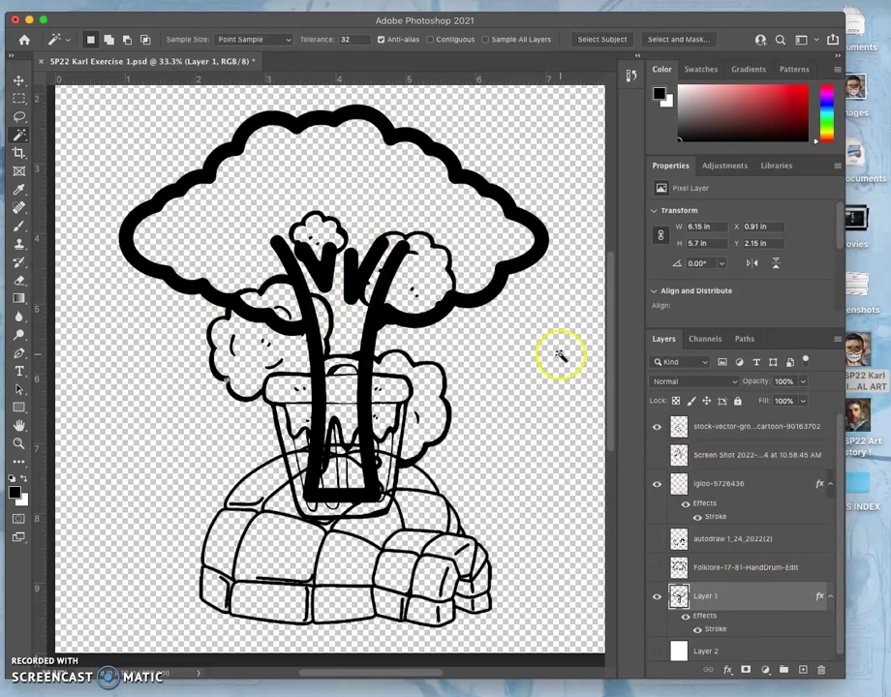
Step: In Layer 1's Layer Style, change the Stroke colour from black to pure white (ffffff)
double_click(730, 601)
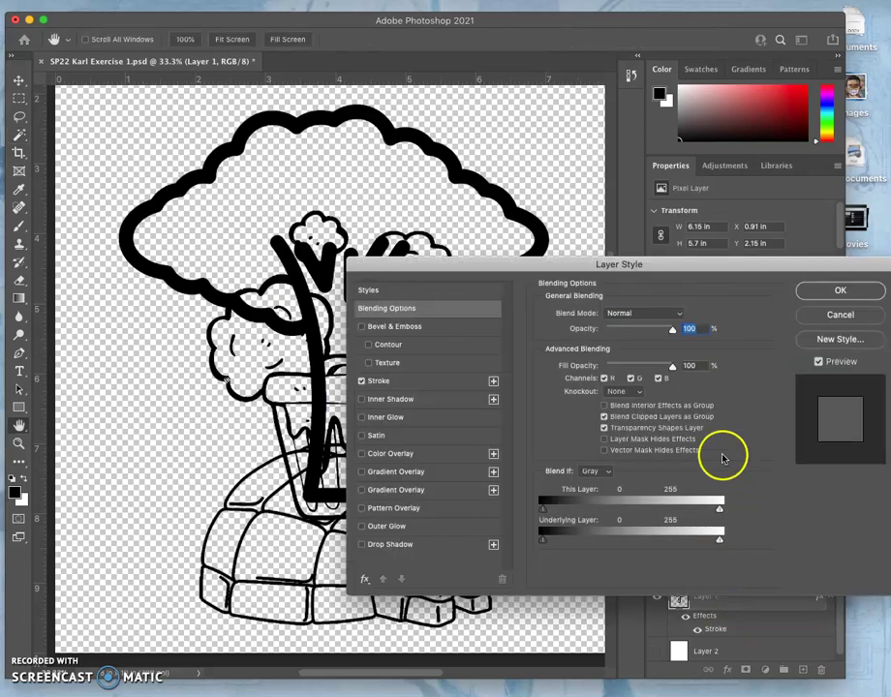
drag(467, 269, 529, 141)
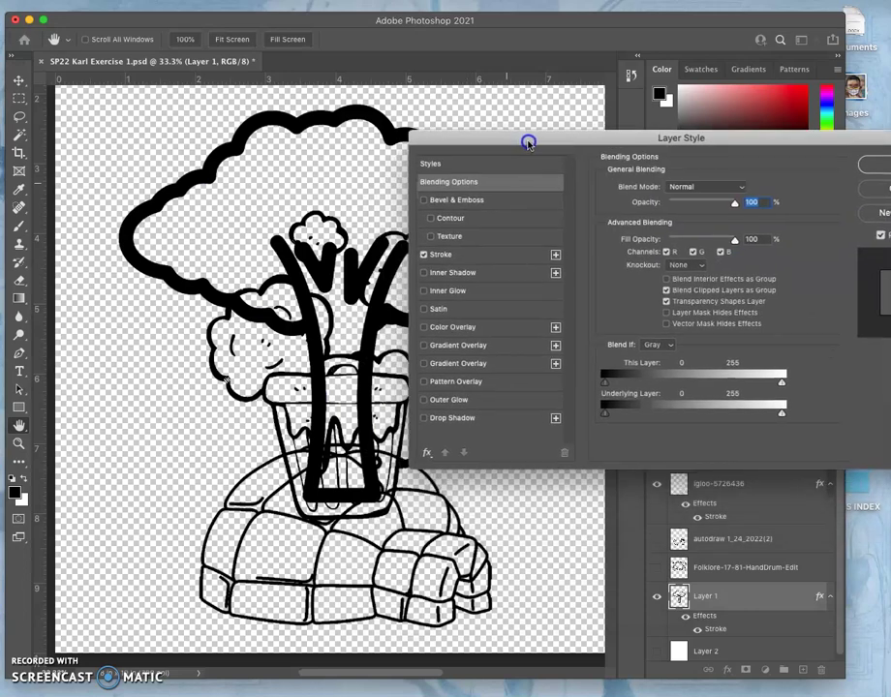
click(456, 254)
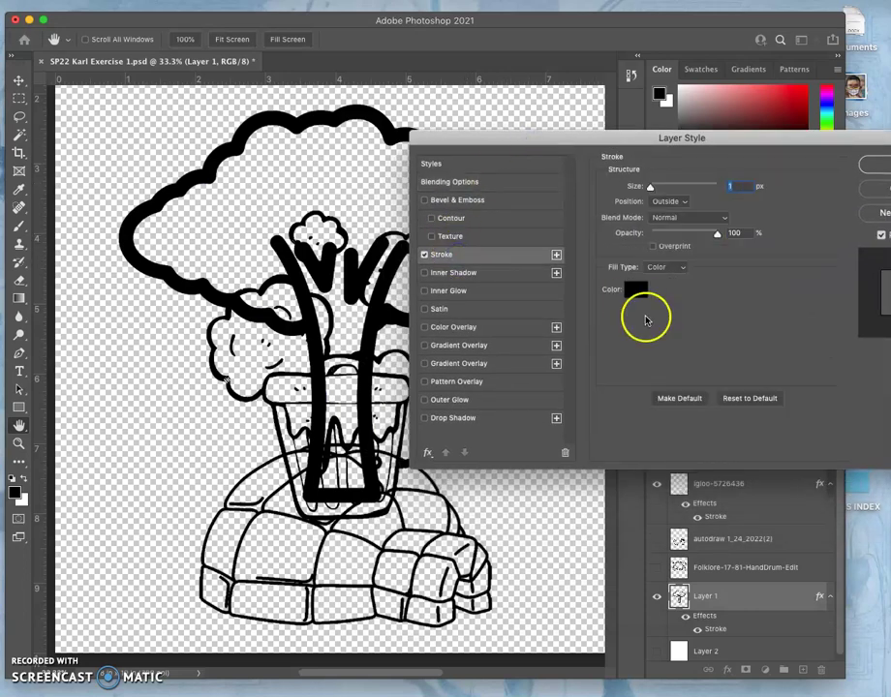
click(636, 296)
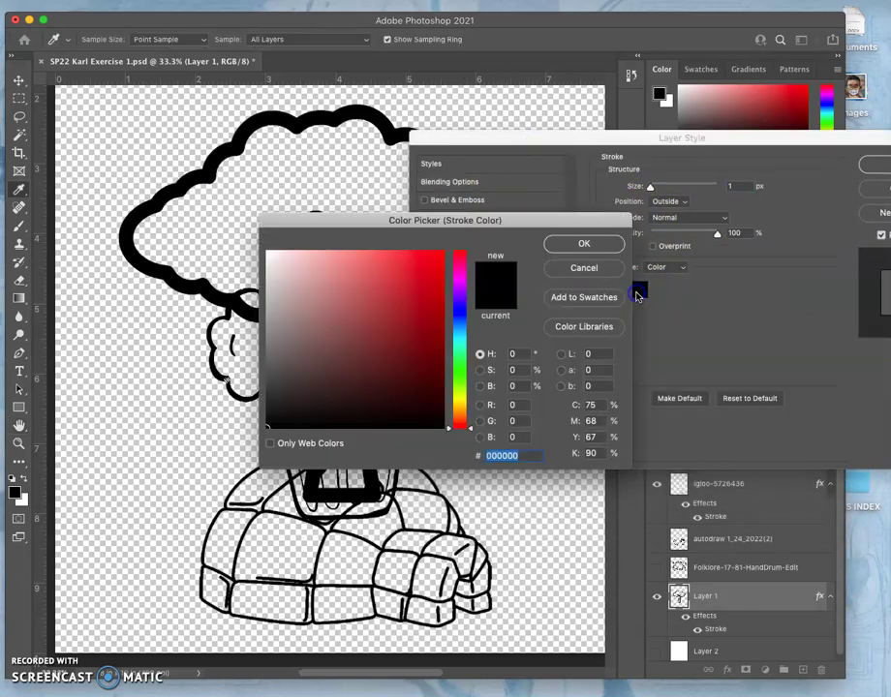
click(272, 265)
drag(272, 265, 267, 252)
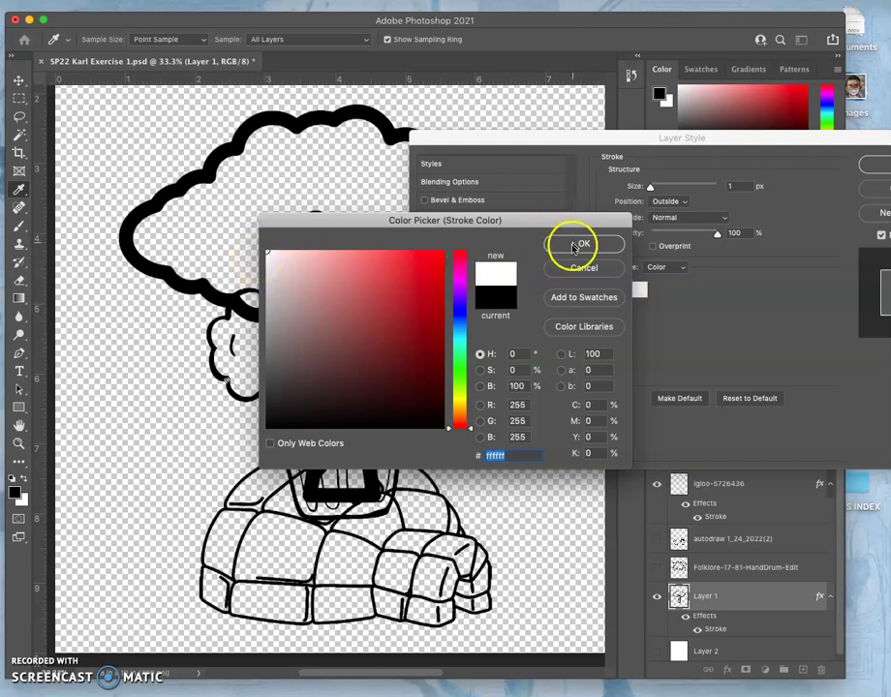
click(606, 238)
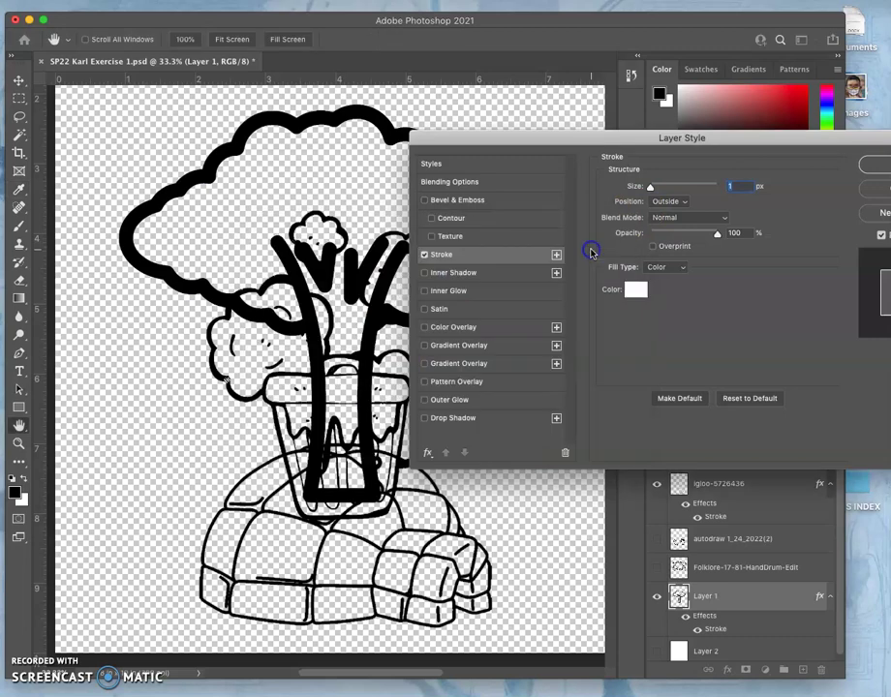
Step: Preview Layer 1's white stroke at different sizes, then try it Inside at 16 px
drag(628, 139, 653, 221)
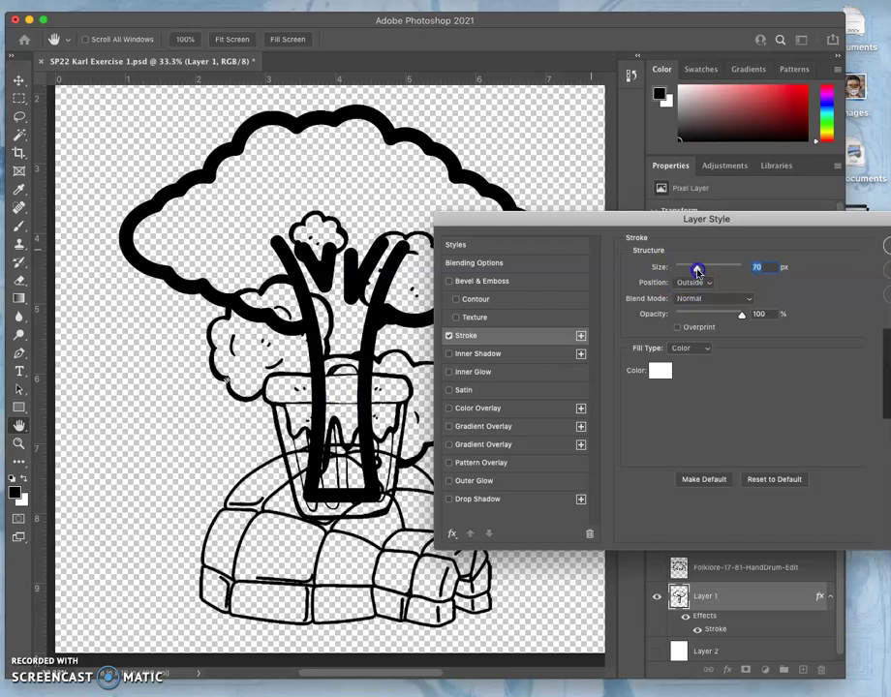
drag(697, 271, 699, 267)
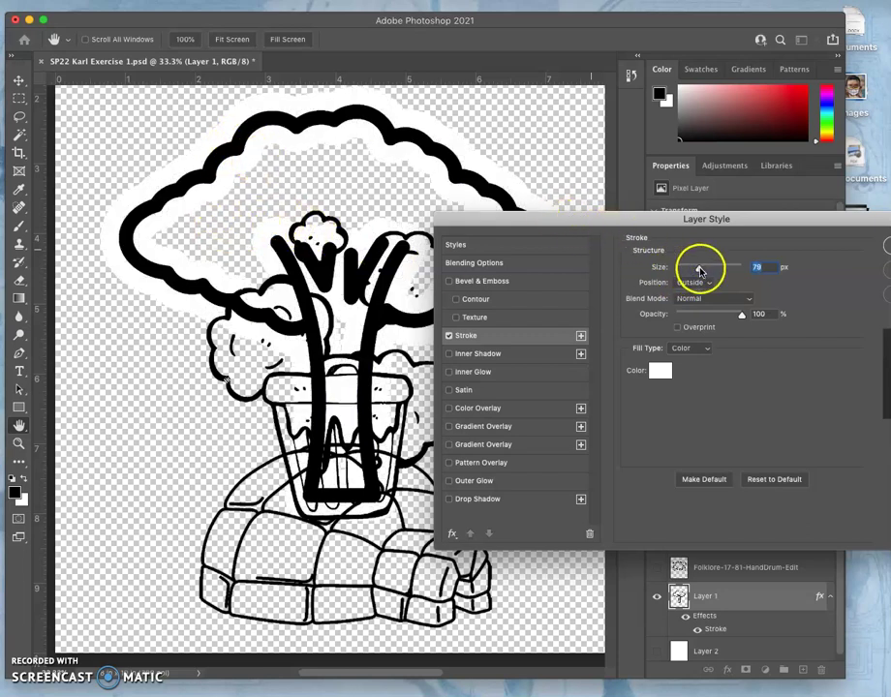
drag(671, 268, 677, 274)
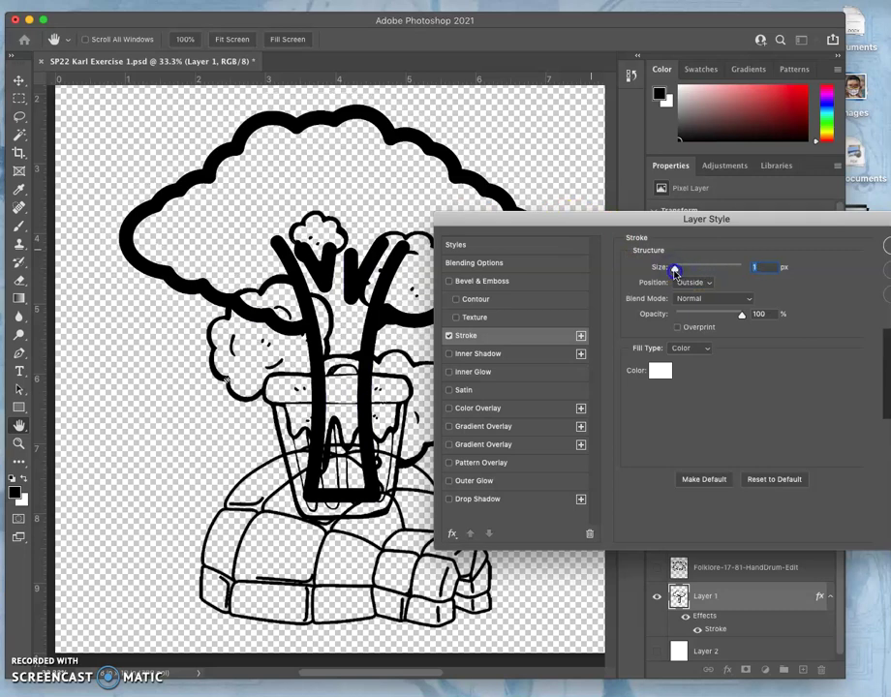
click(706, 283)
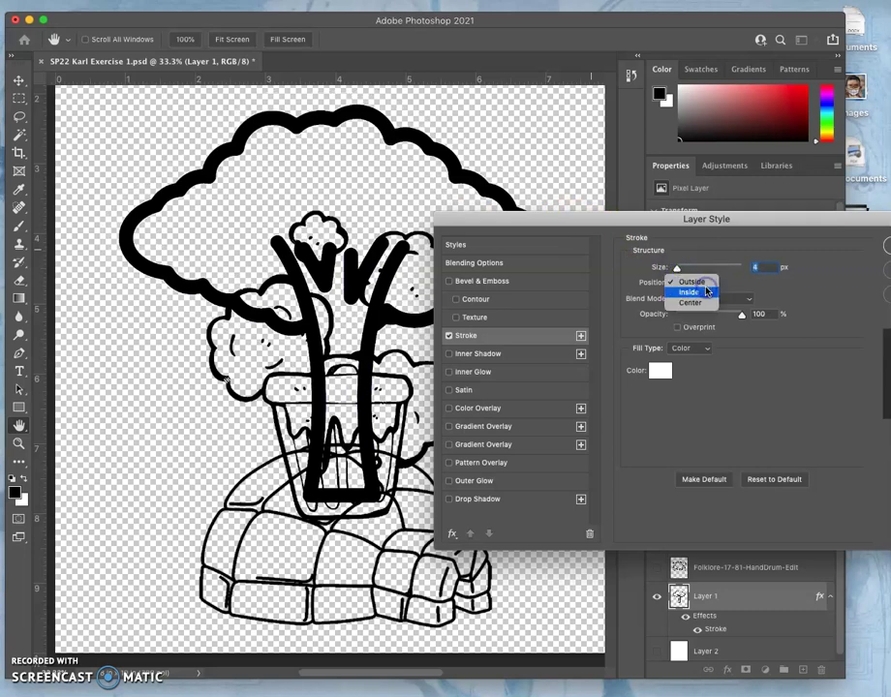
click(698, 292)
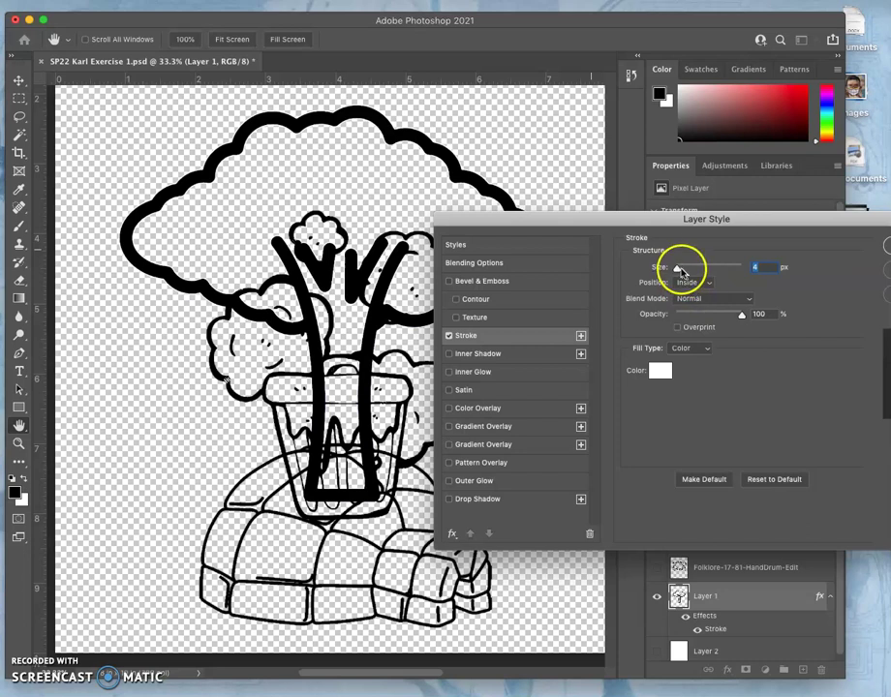
drag(677, 270, 686, 271)
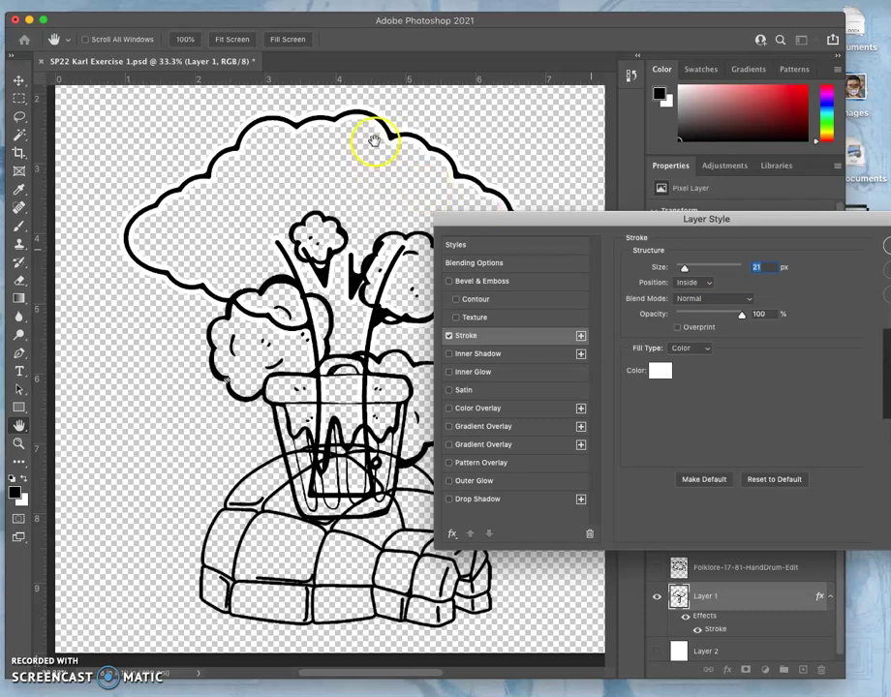
Step: Set the stroke Position to Center with Size 38 px and apply the layer style
click(706, 283)
click(703, 293)
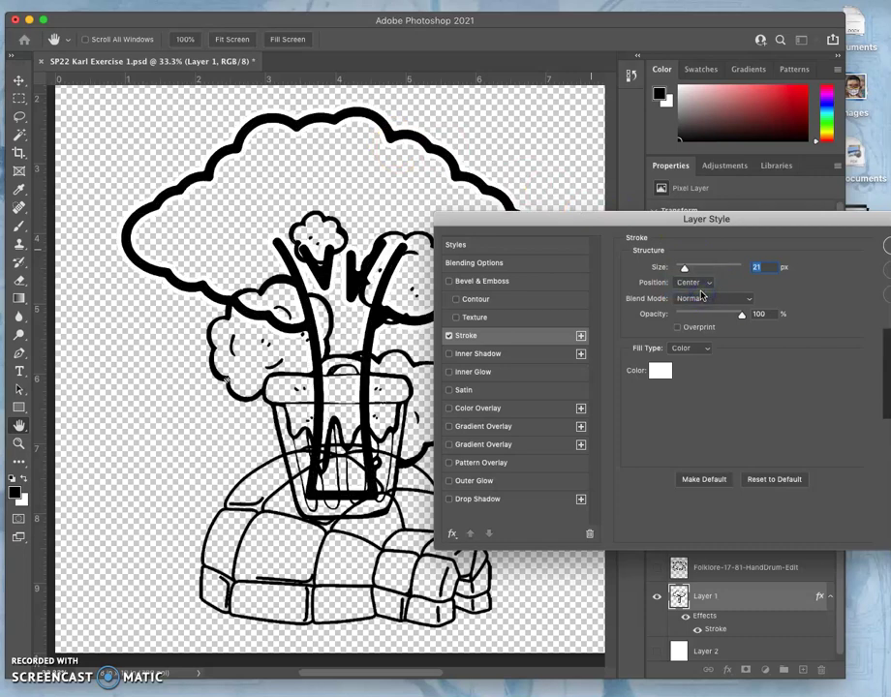
drag(687, 270, 689, 271)
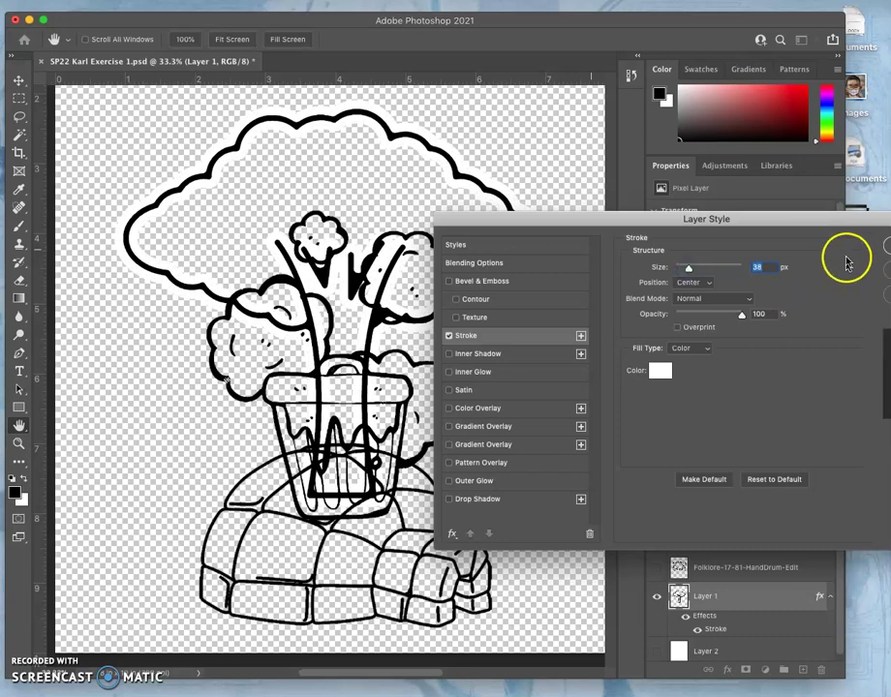
drag(830, 219, 578, 210)
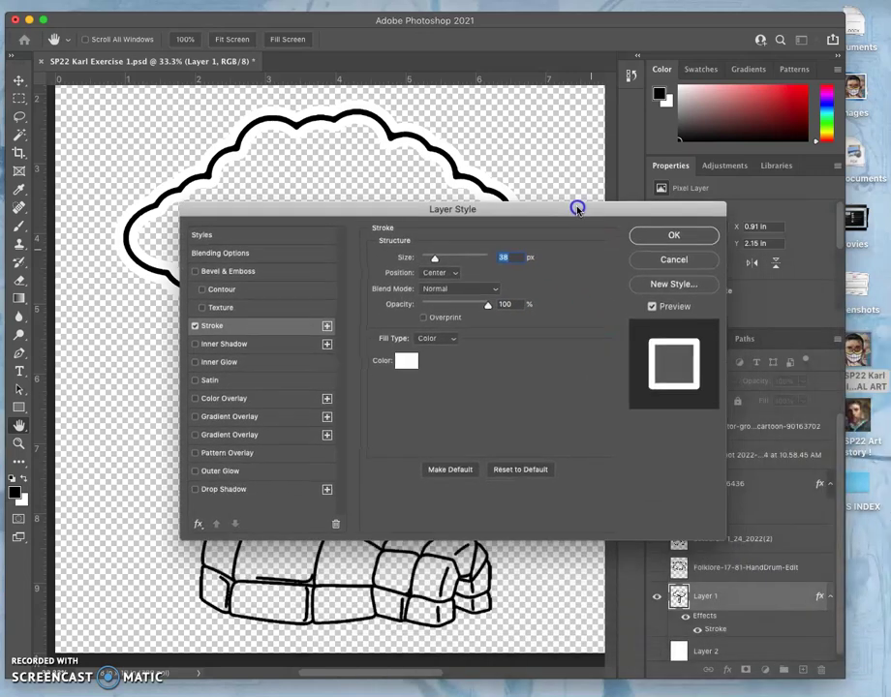
click(674, 236)
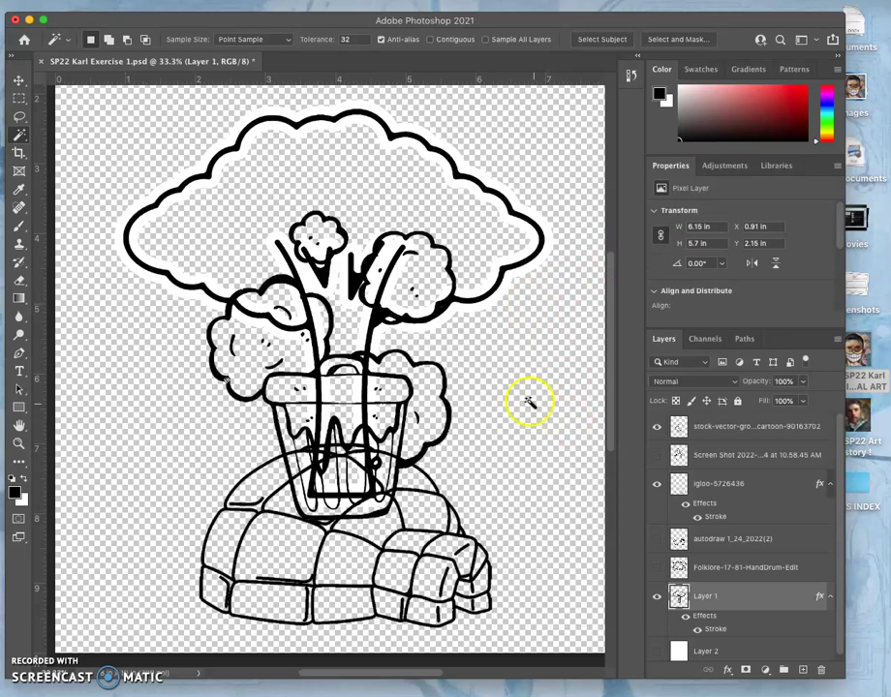
Step: Rasterize Layer 1's layer style so the white stroke becomes ordinary pixels
scroll(450, 366, up, 2)
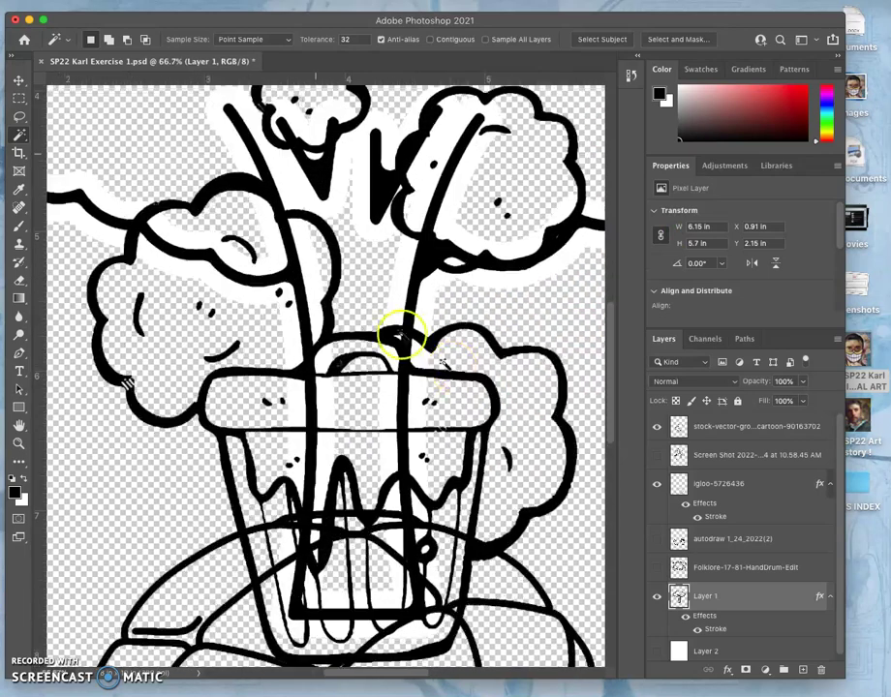
scroll(347, 317, down, 5)
scroll(323, 340, down, 3)
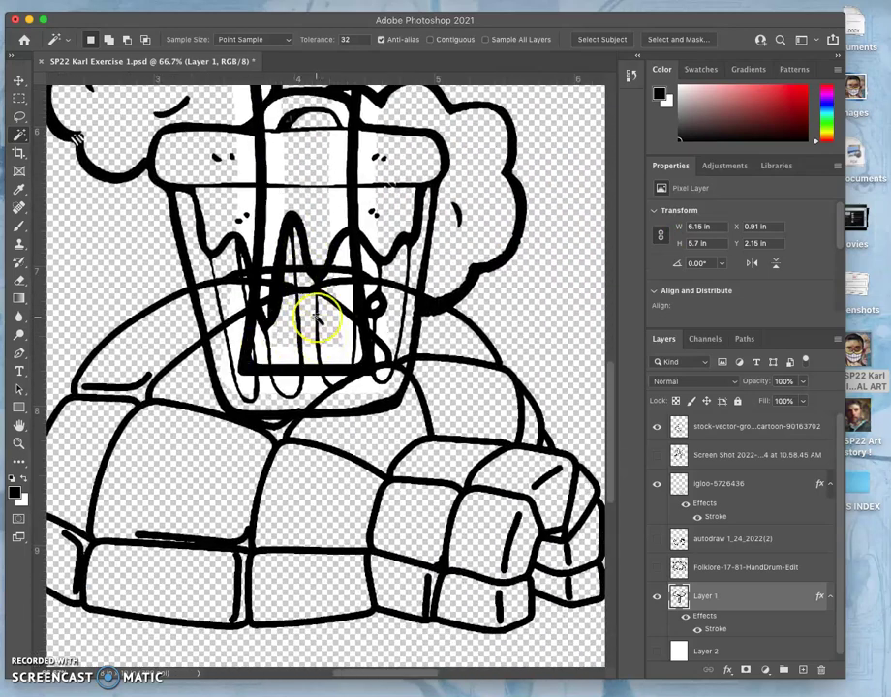
scroll(317, 312, up, 10)
scroll(318, 312, left, 3)
scroll(317, 319, down, 4)
scroll(315, 317, right, 2)
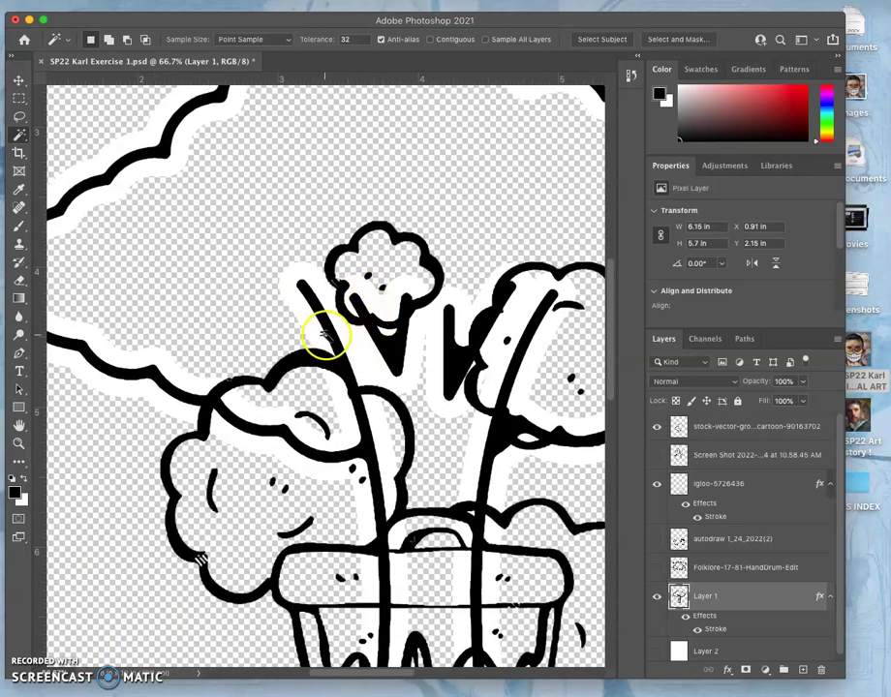
right_click(745, 602)
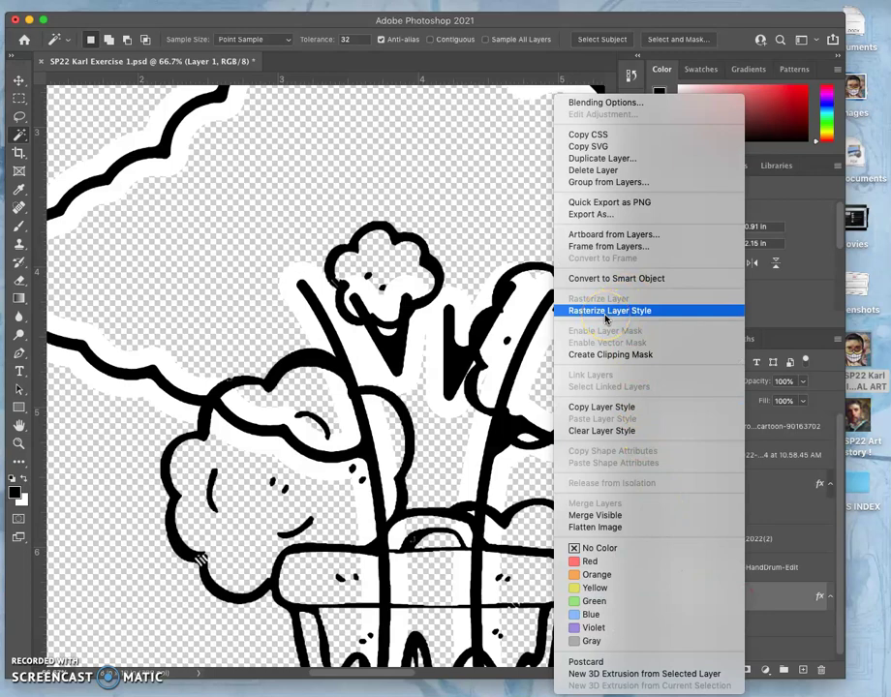
right_click(781, 600)
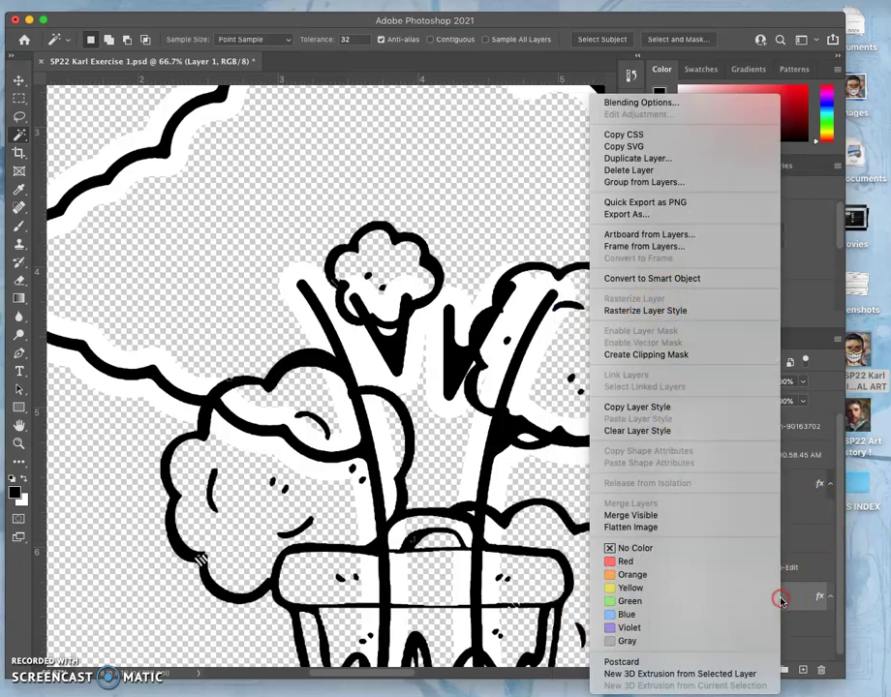
click(659, 311)
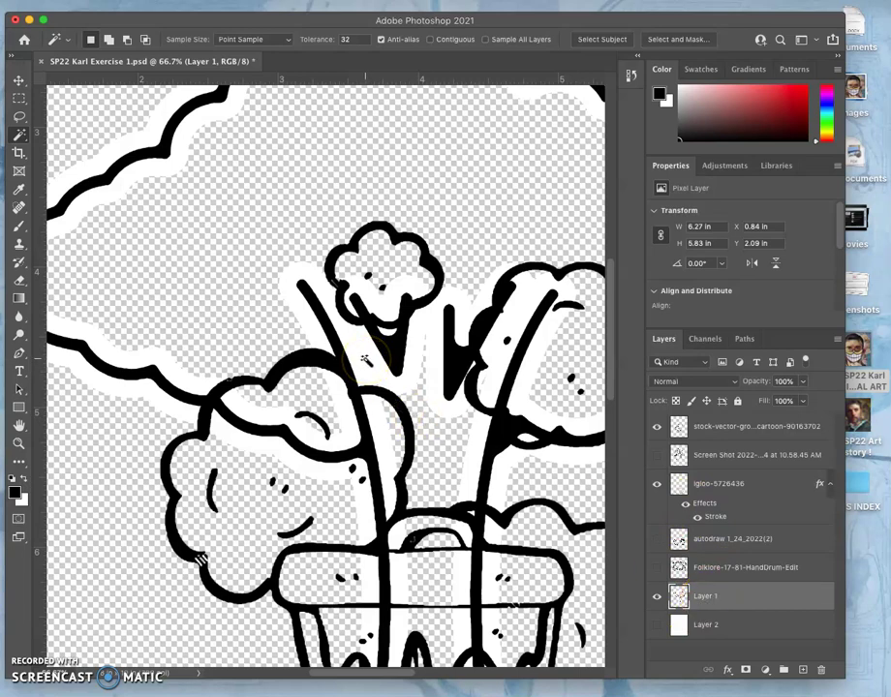
Step: Magic Wand-select the white outline, delete it, deselect, and zoom out
click(28, 135)
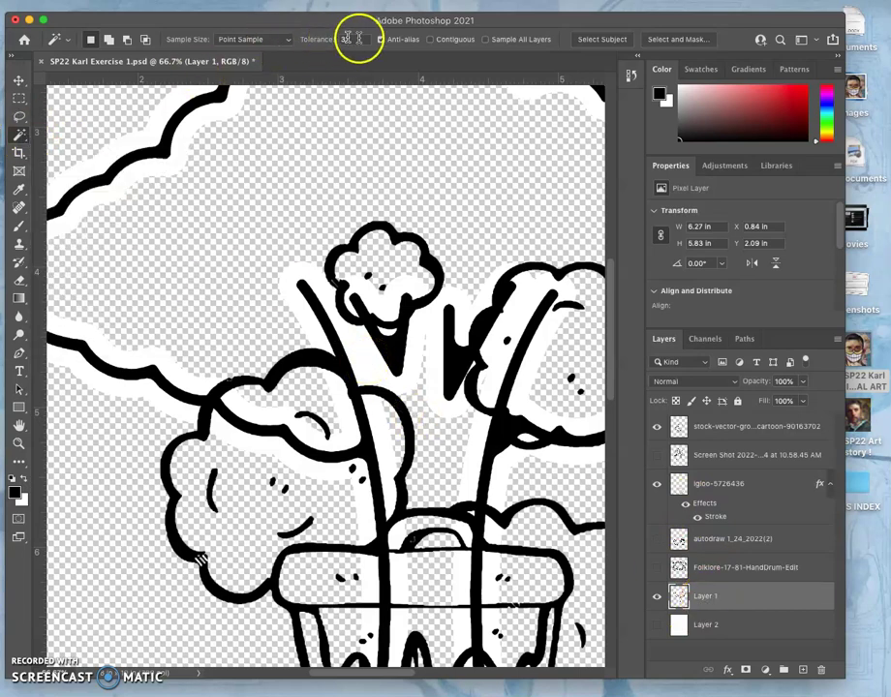
click(365, 357)
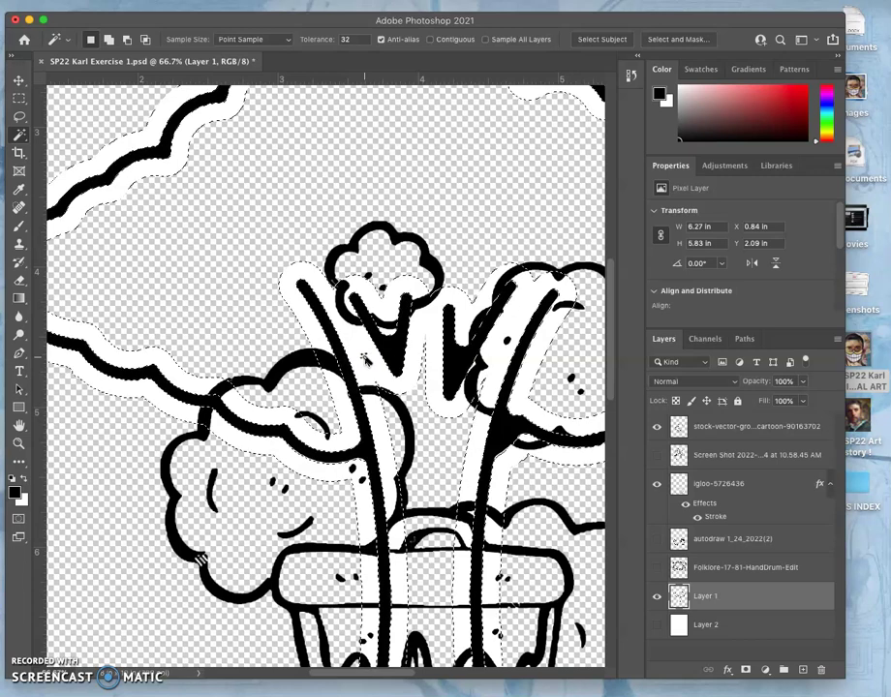
key(Delete)
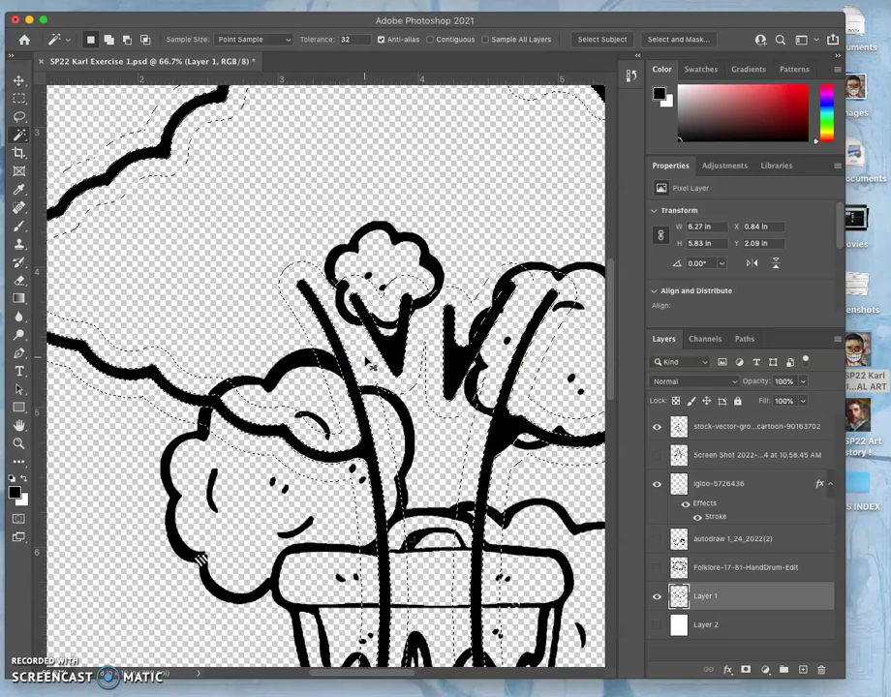
key(ctrl+d)
key(ctrl+minus)
key(ctrl+minus)
key(ctrl+minus)
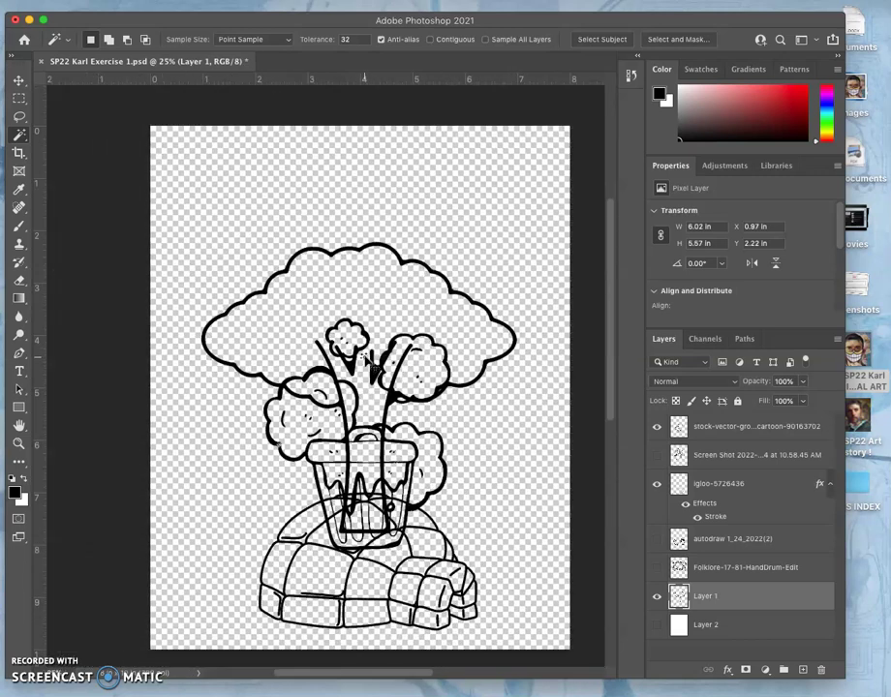
Step: Show the Folklore swirl layer and move the Layer 1 loops higher with the Move tool
scroll(371, 365, down, 3)
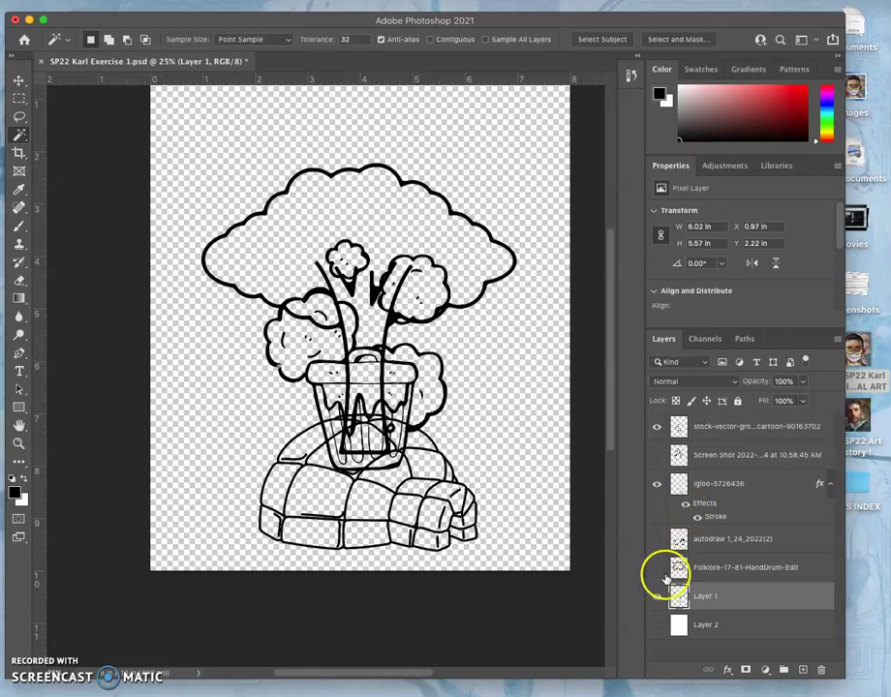
click(656, 567)
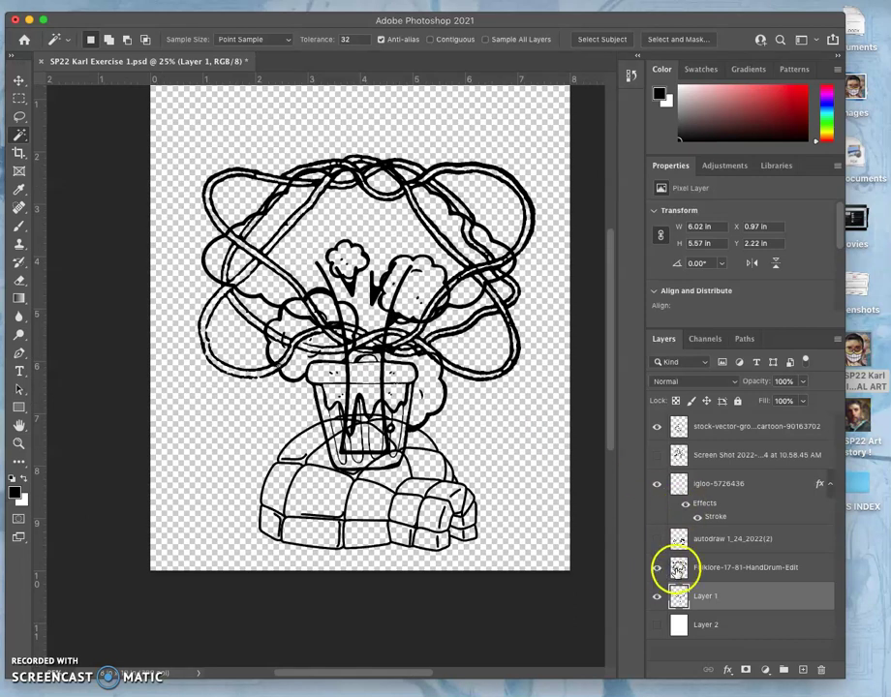
click(716, 600)
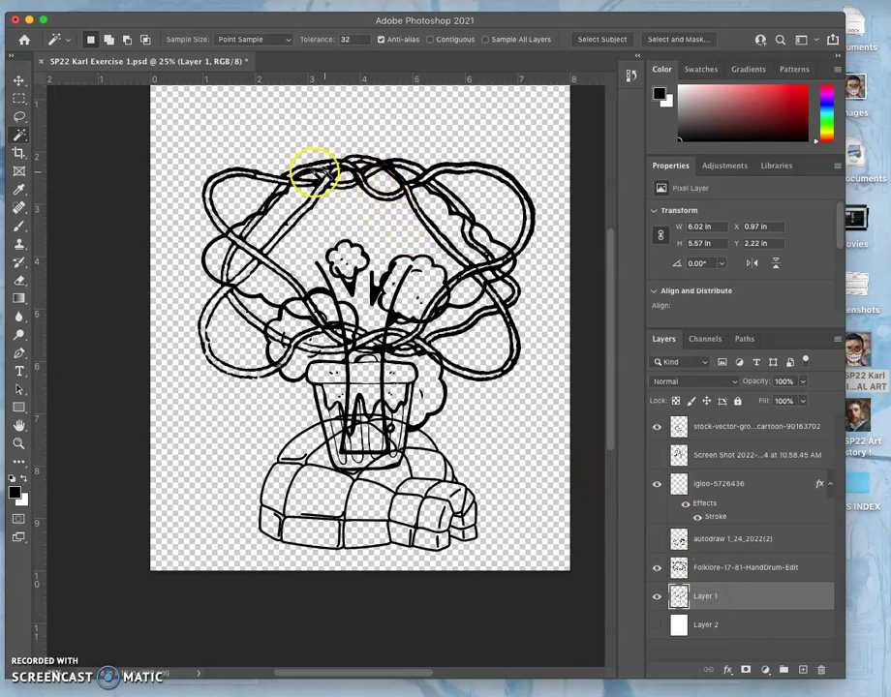
click(19, 83)
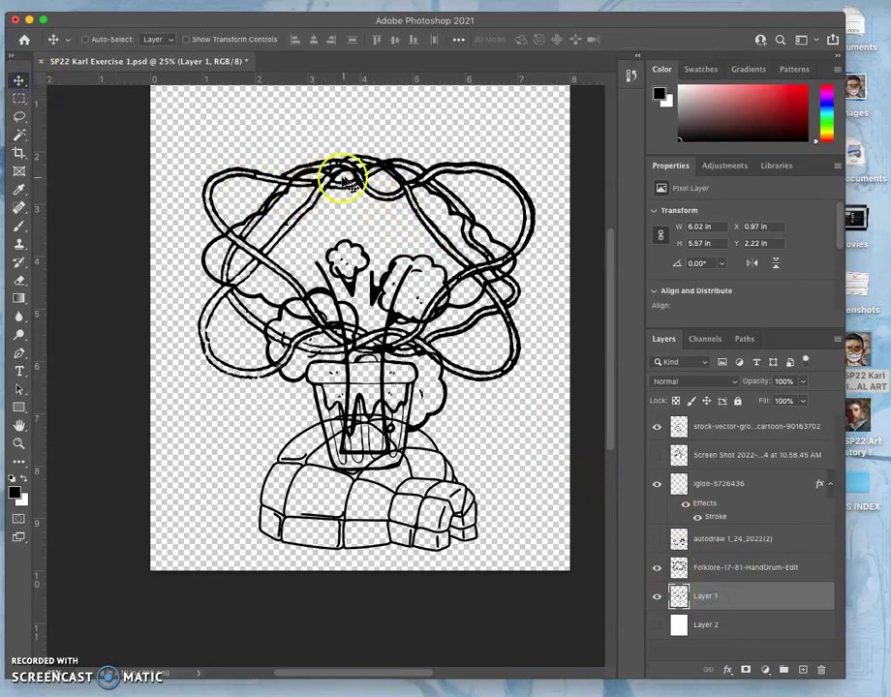
drag(355, 175, 357, 155)
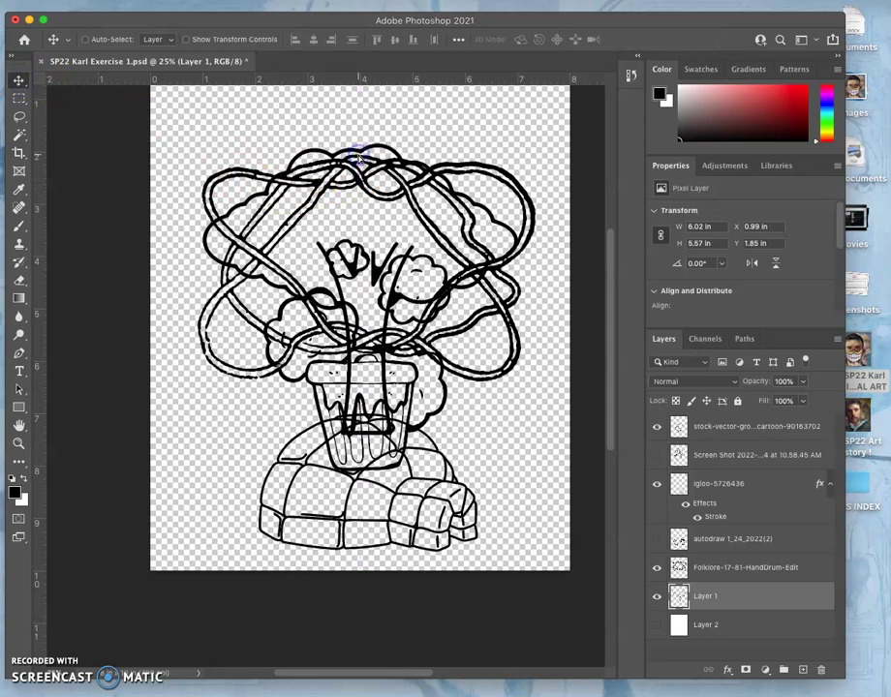
Step: Raise the Folklore drawing about 0.71 in, then fine-tune the Layer 1 loops' height
click(718, 571)
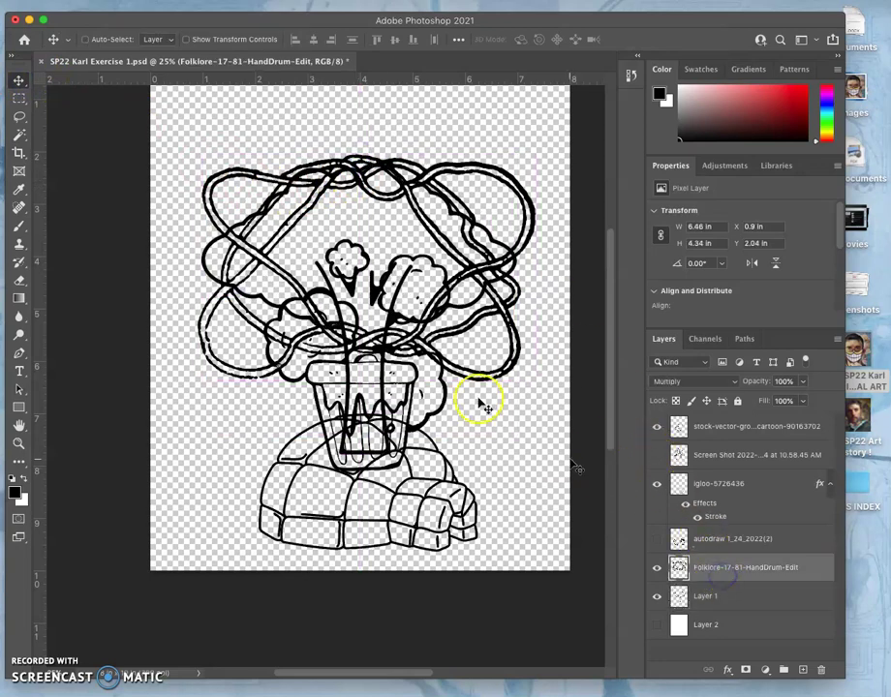
drag(367, 179, 350, 135)
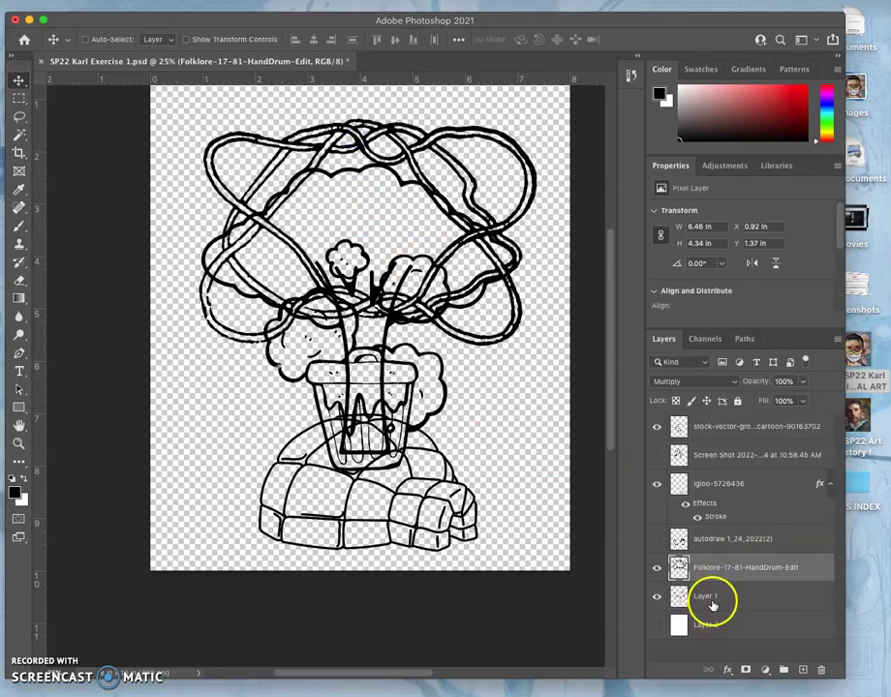
click(710, 597)
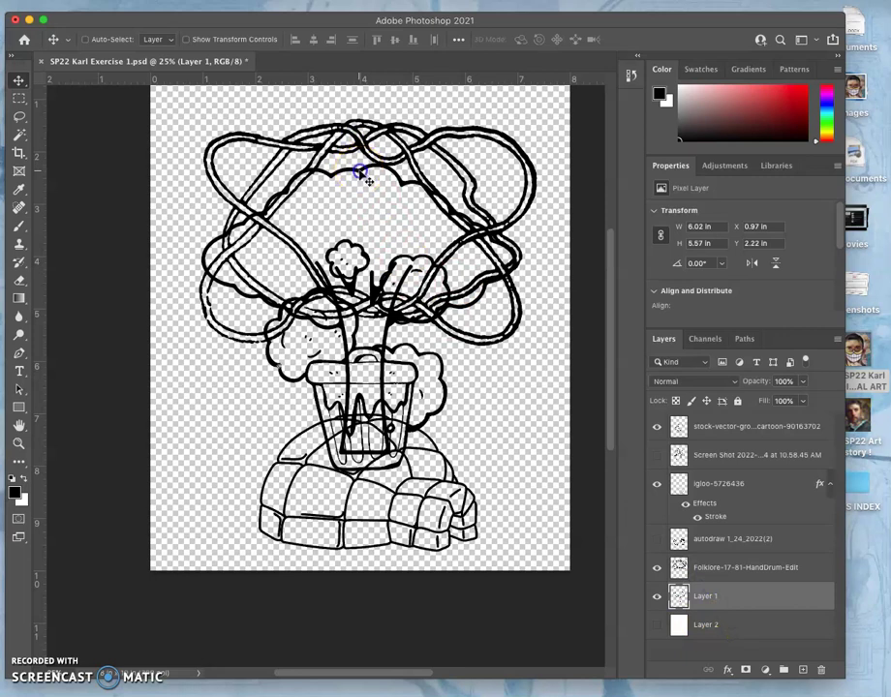
mouse_move(360, 174)
mouse_down()
mouse_move(361, 140)
mouse_move(359, 152)
mouse_up()
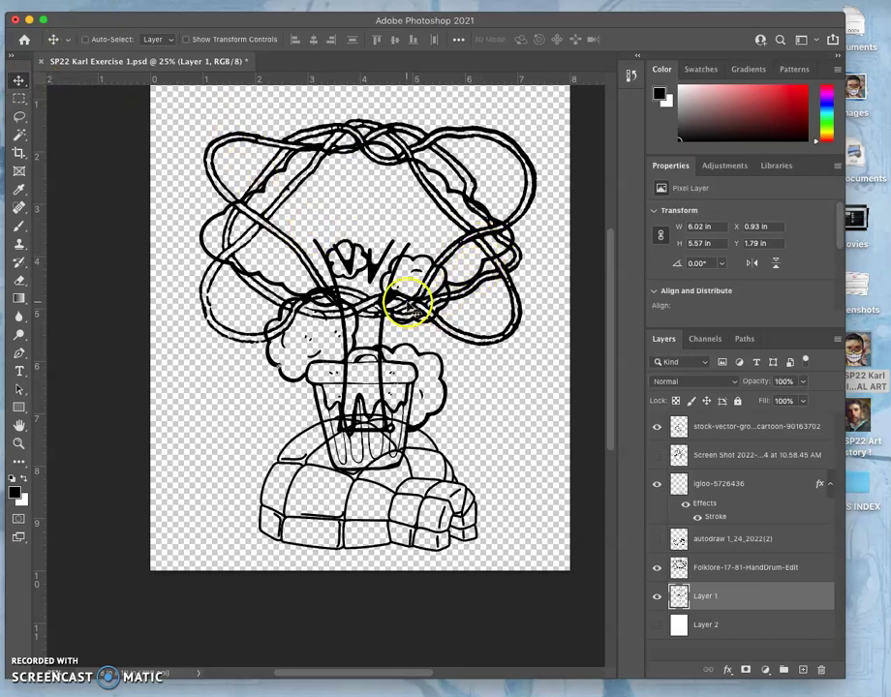
drag(406, 301, 407, 303)
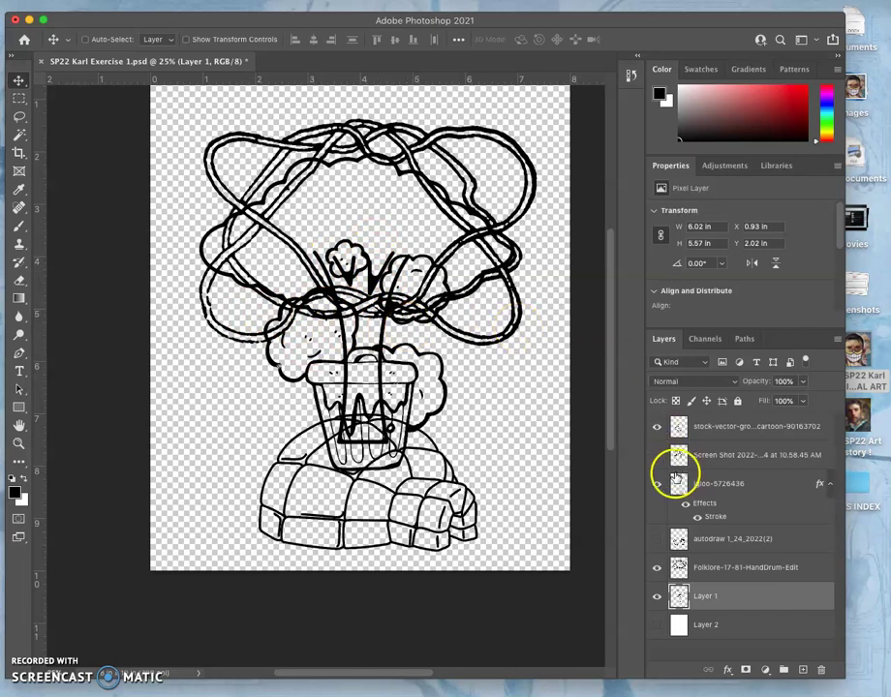
click(700, 569)
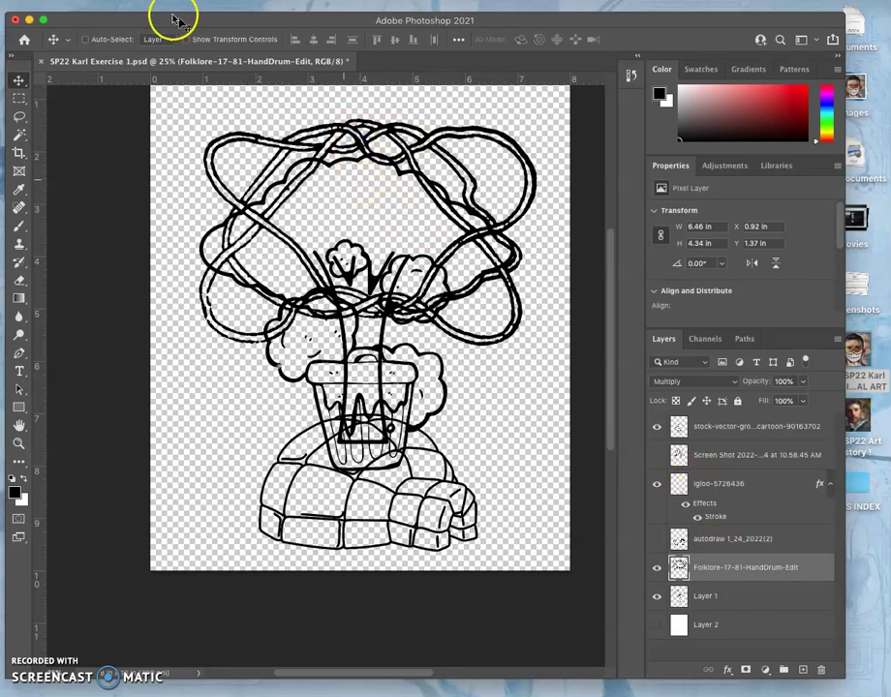
Step: Free Transform the Folklore swirl to about 109% x 121%, stretching top and bottom, and commit
click(145, 2)
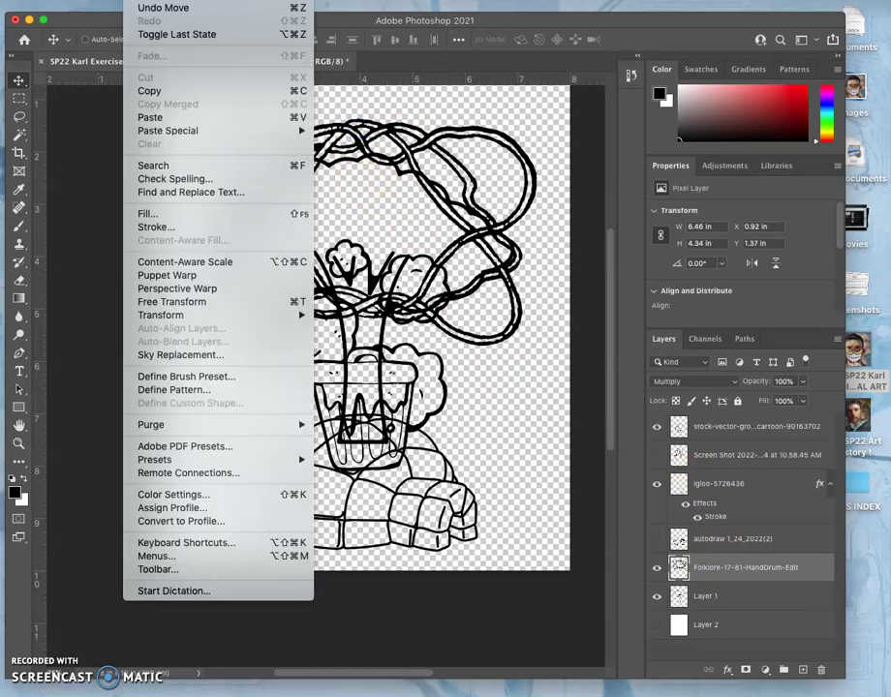
click(283, 311)
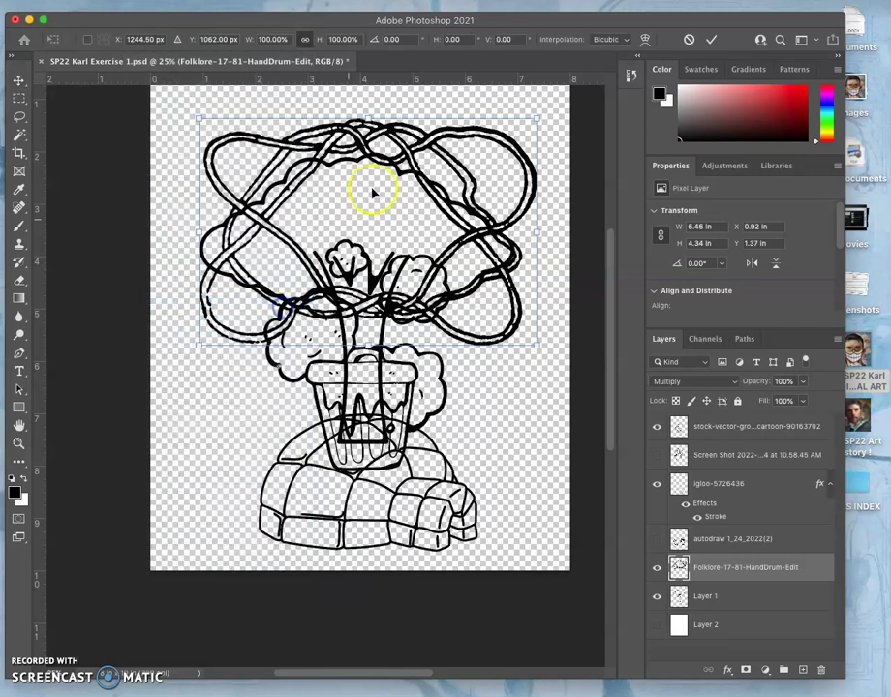
drag(367, 119, 366, 94)
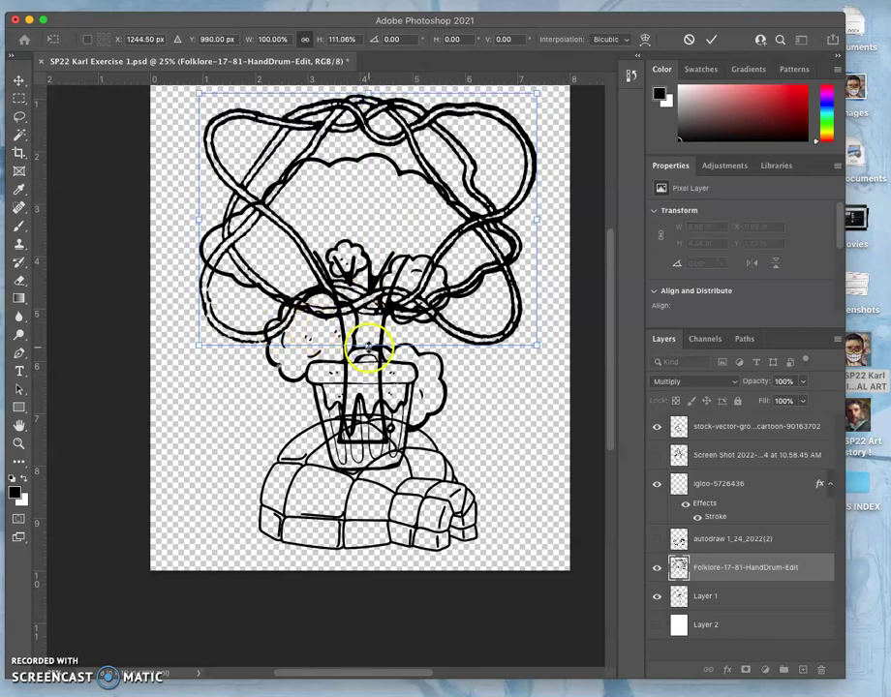
drag(368, 344, 368, 372)
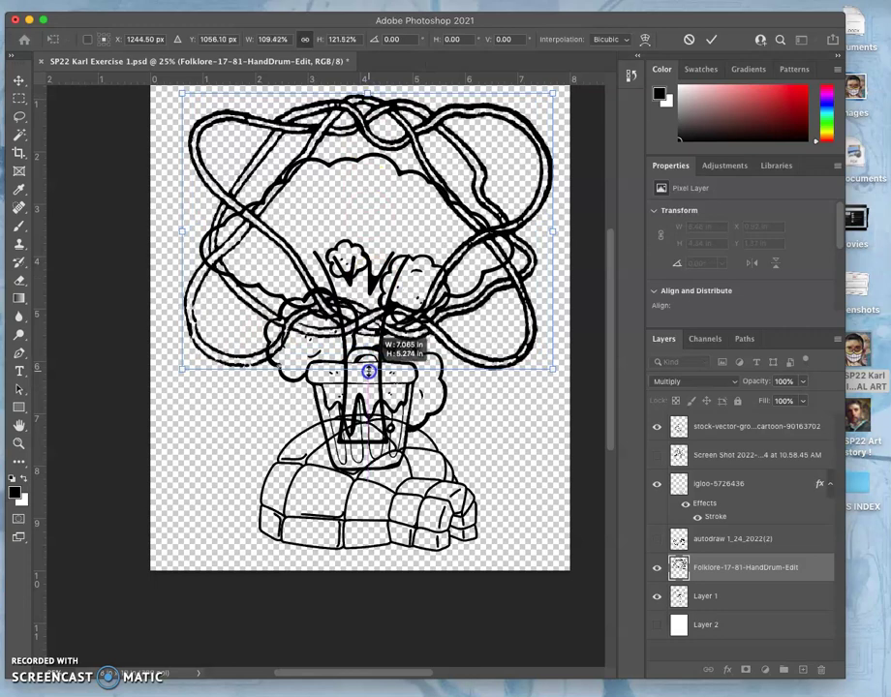
drag(369, 371, 366, 367)
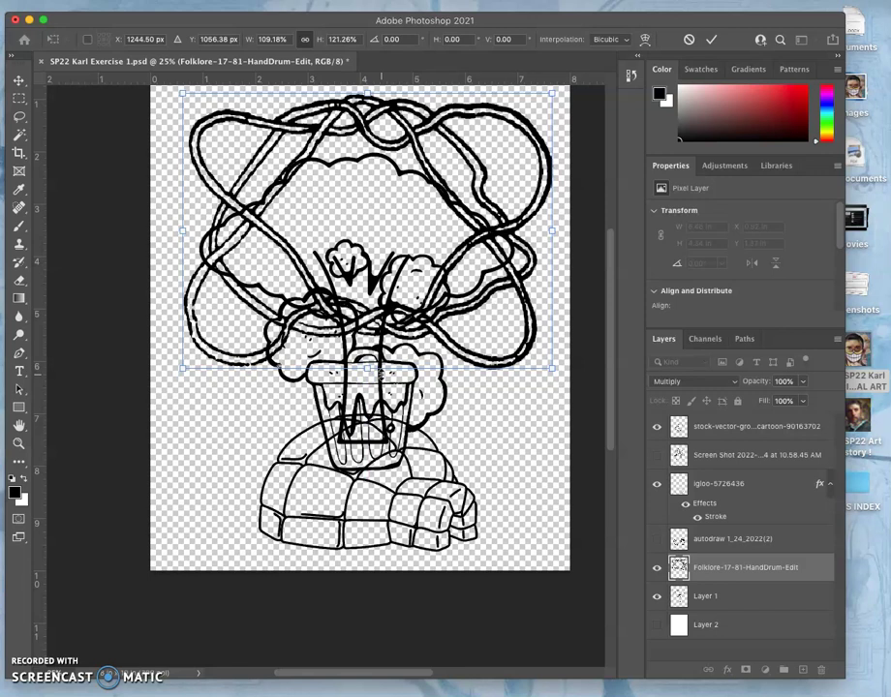
key(Return)
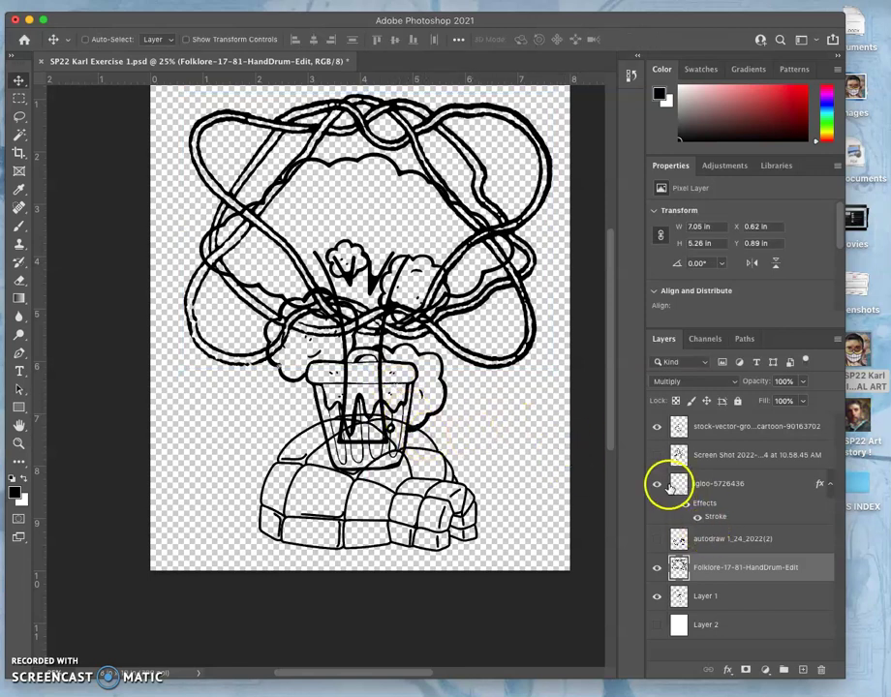
Step: Show the autodraw layer and give it a white Stroke thinned from 38 px to about 18 px
click(658, 540)
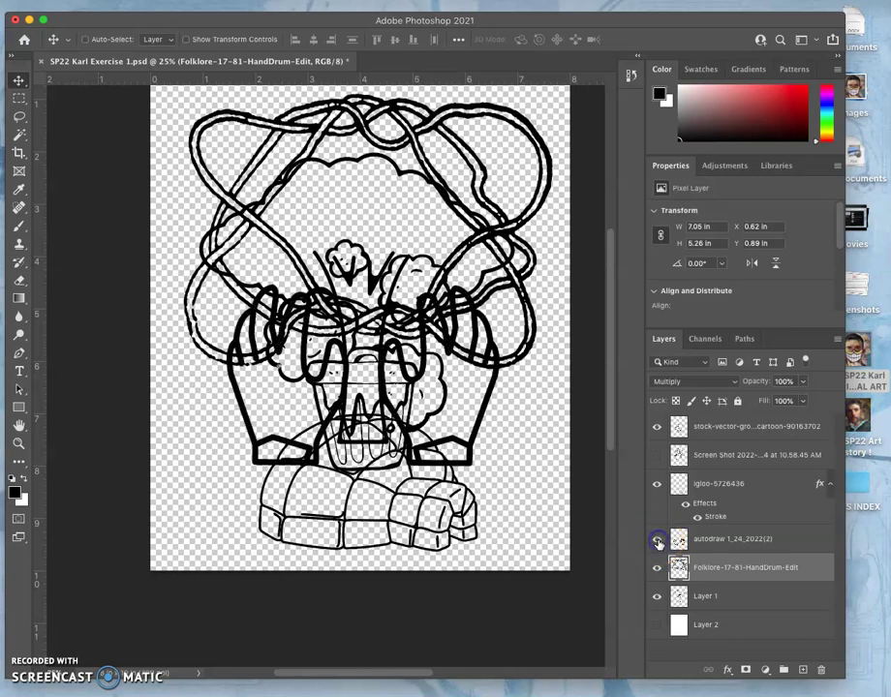
click(799, 538)
double_click(799, 539)
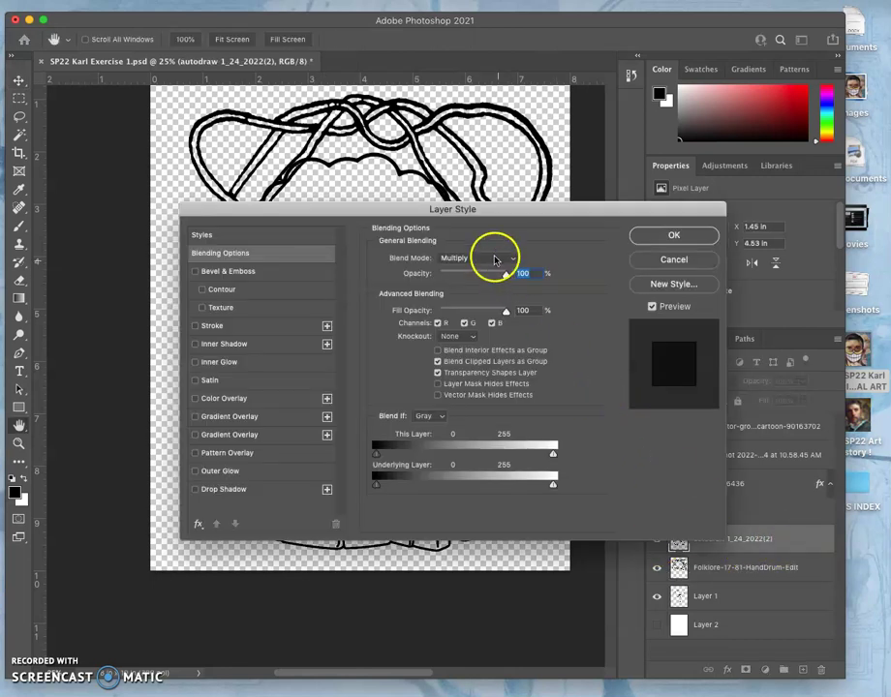
drag(473, 217, 666, 81)
click(387, 191)
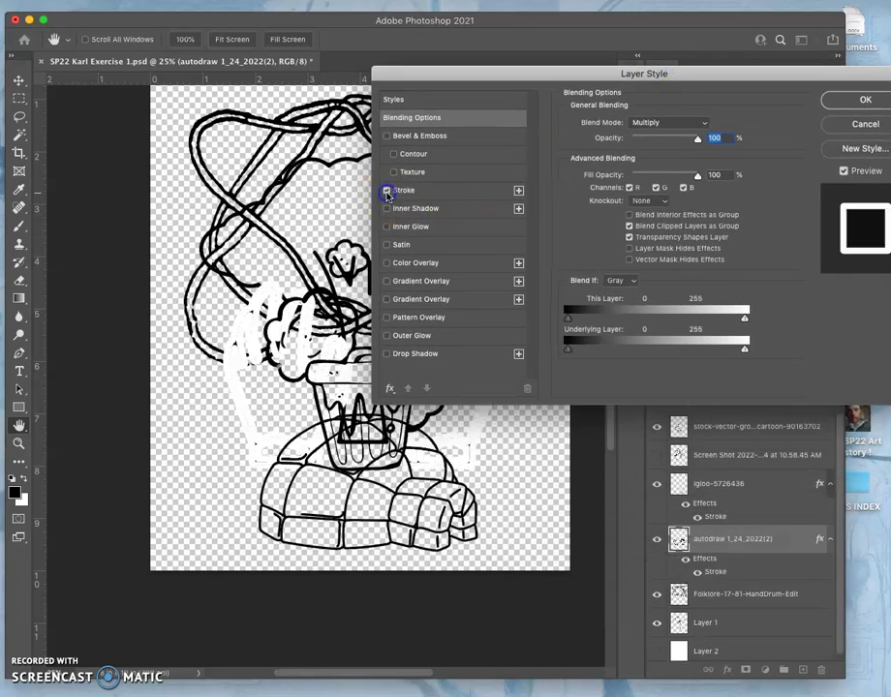
click(419, 191)
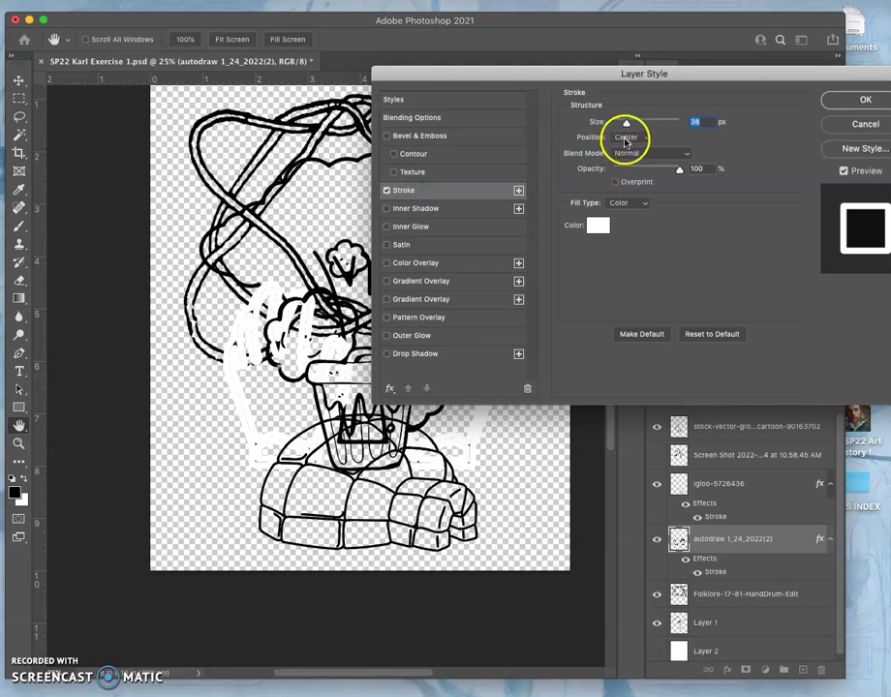
drag(624, 126, 620, 127)
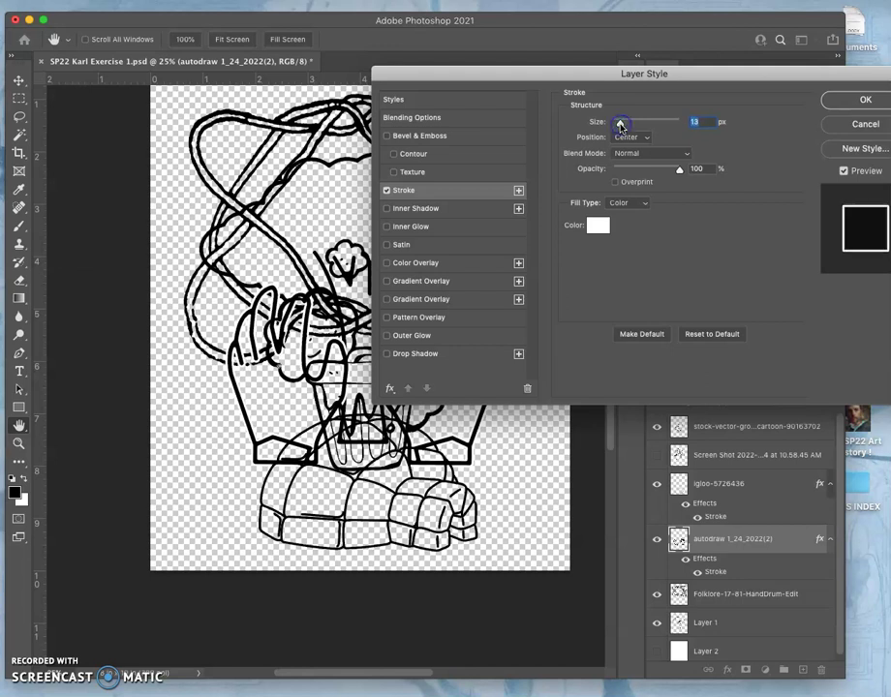
click(843, 100)
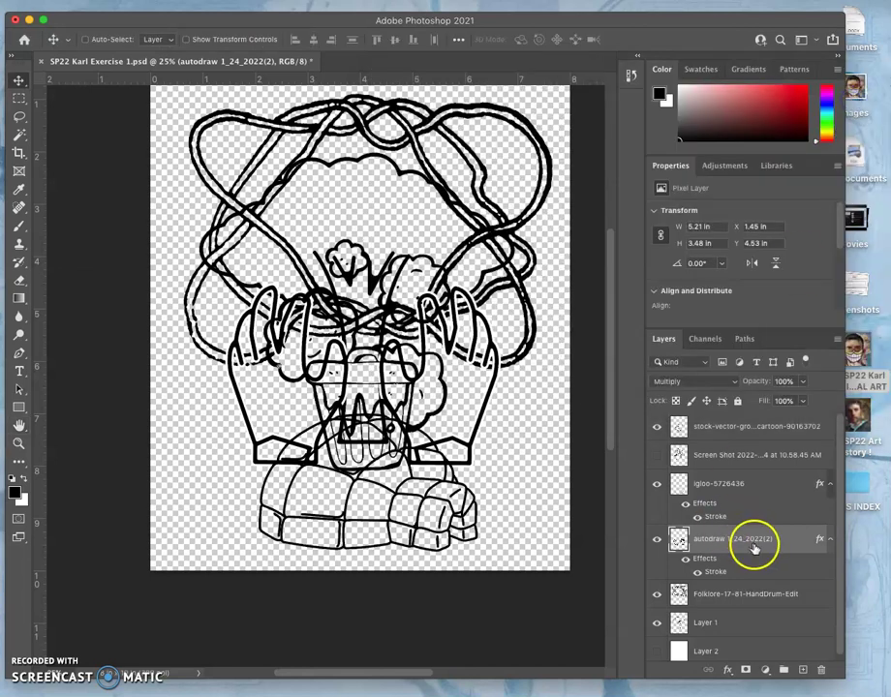
Step: Rasterize the autodraw layer's style, then Magic Wand-select and delete the white areas inside its lines
right_click(756, 550)
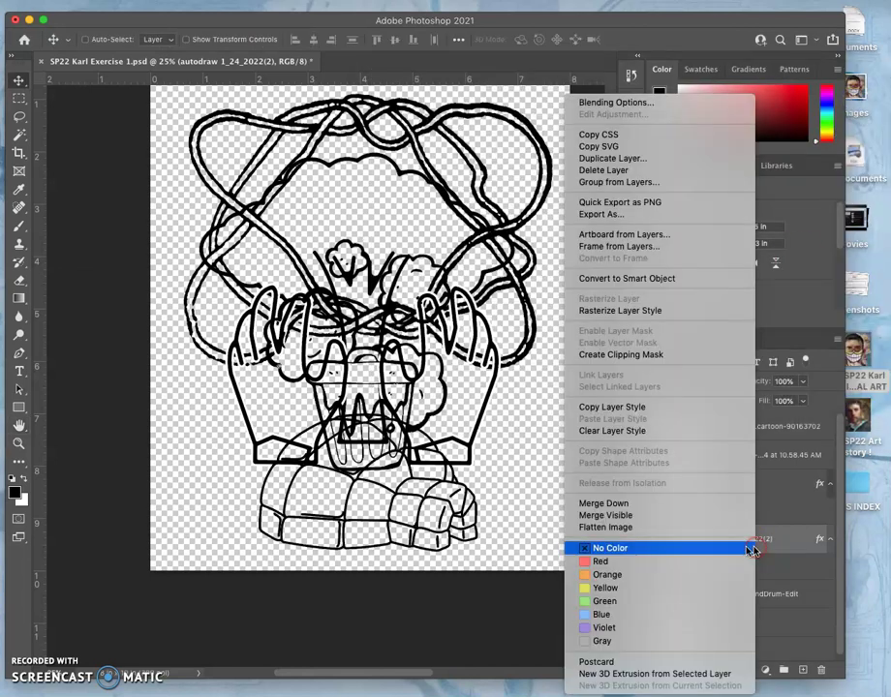
click(608, 314)
scroll(293, 423, up, 6)
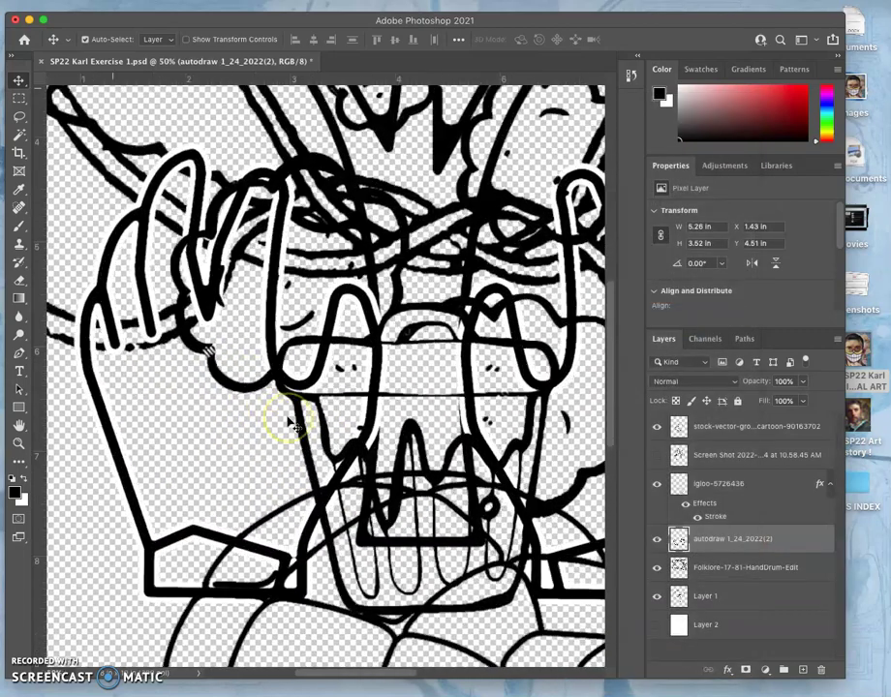
scroll(293, 423, up, 2)
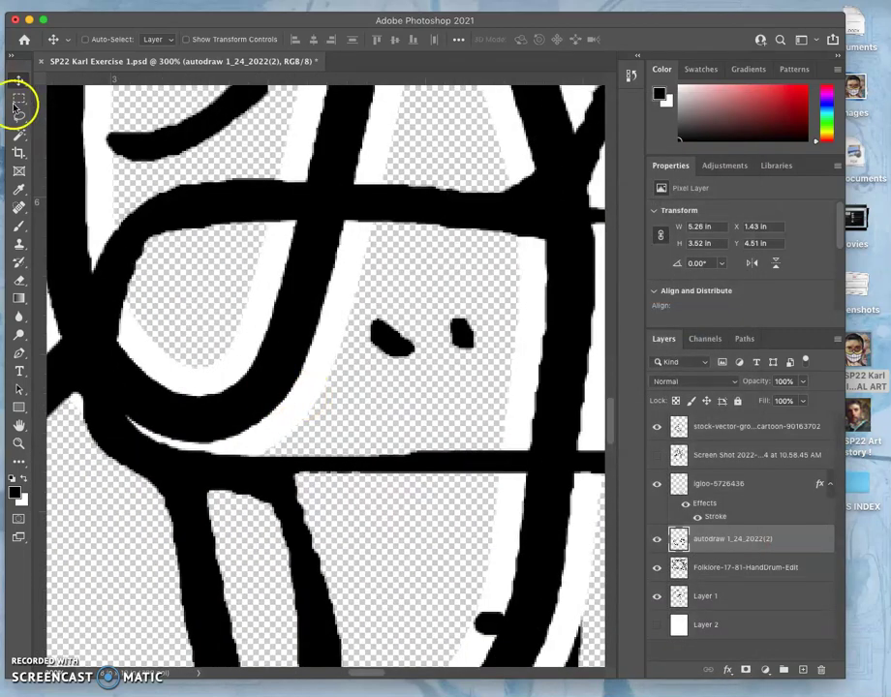
click(20, 134)
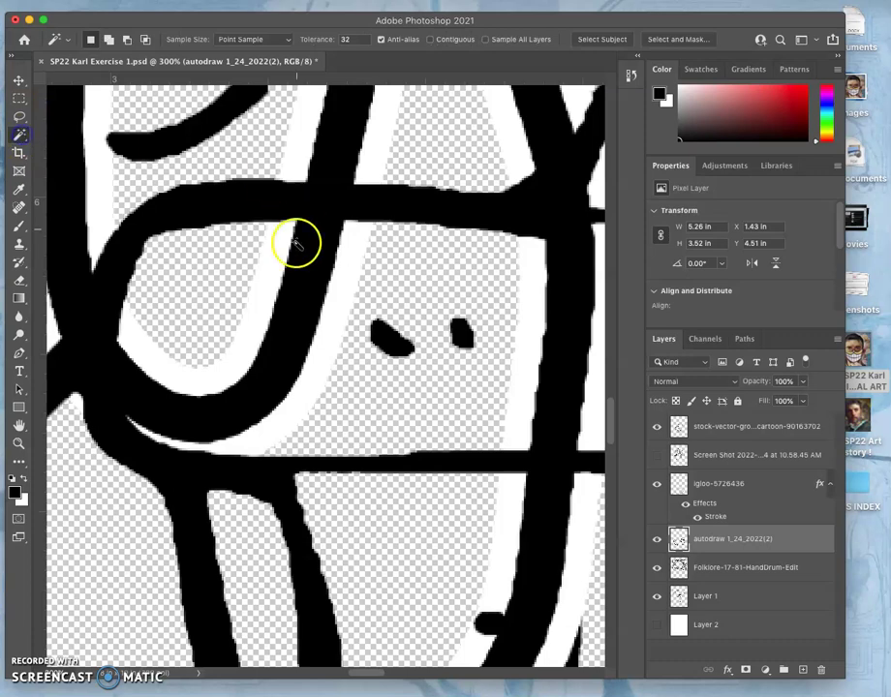
click(351, 289)
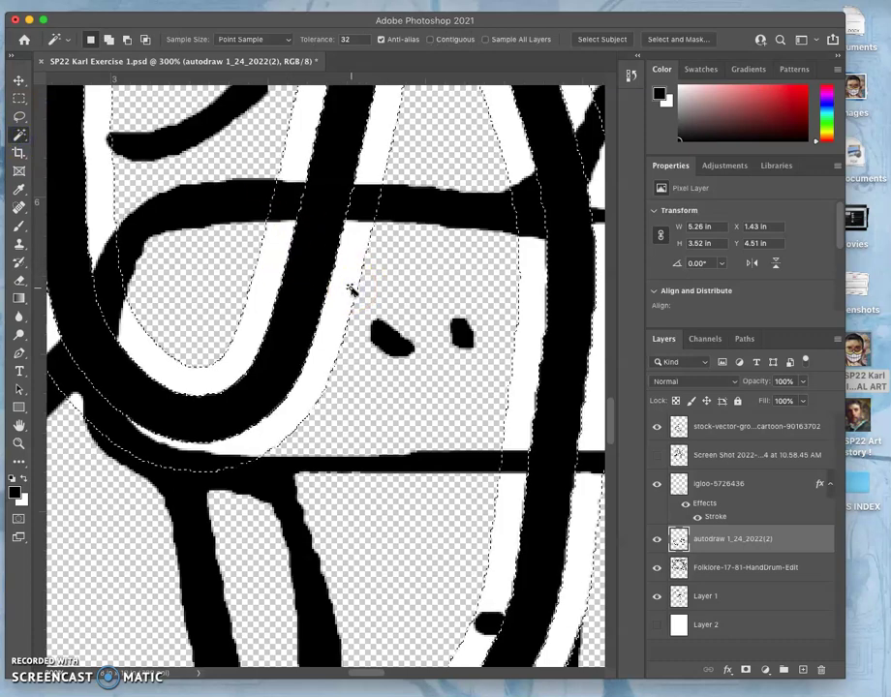
key(Delete)
scroll(351, 289, down, 10)
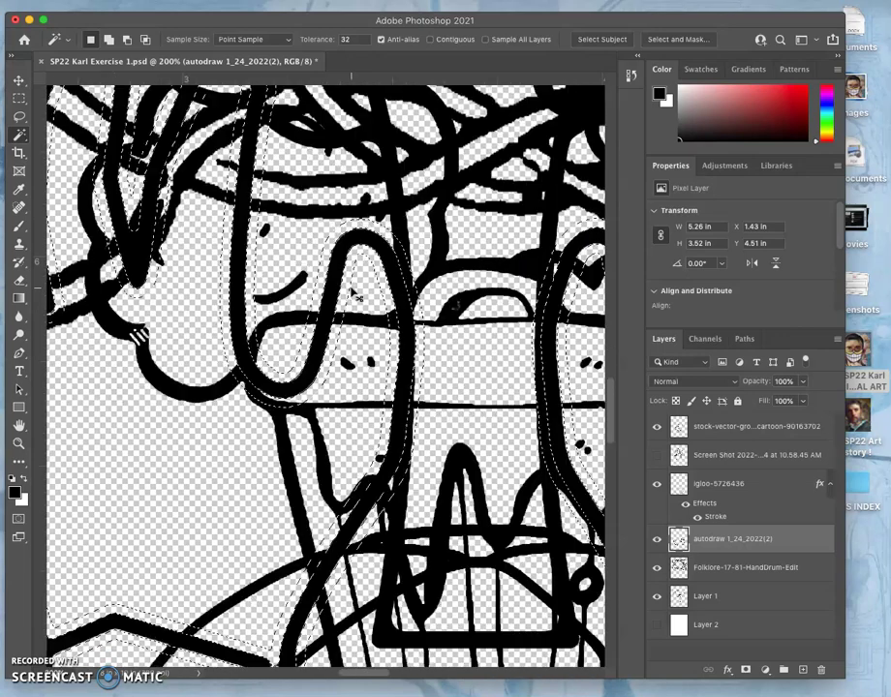
Step: Deselect, then scale the autodraw drawing down to about 99% with Cmd+T and commit
click(20, 116)
click(332, 203)
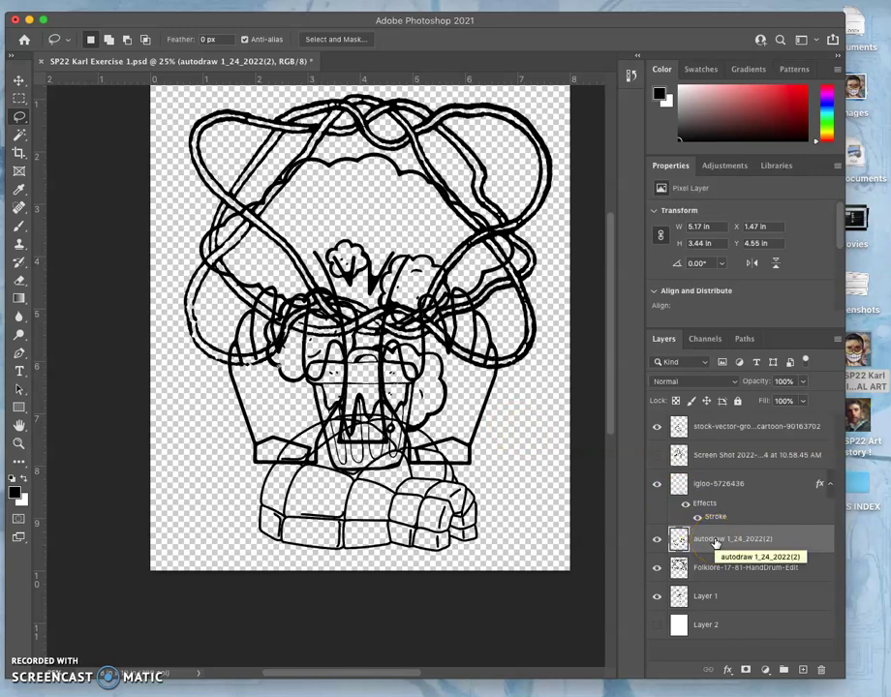
key(ctrl+t)
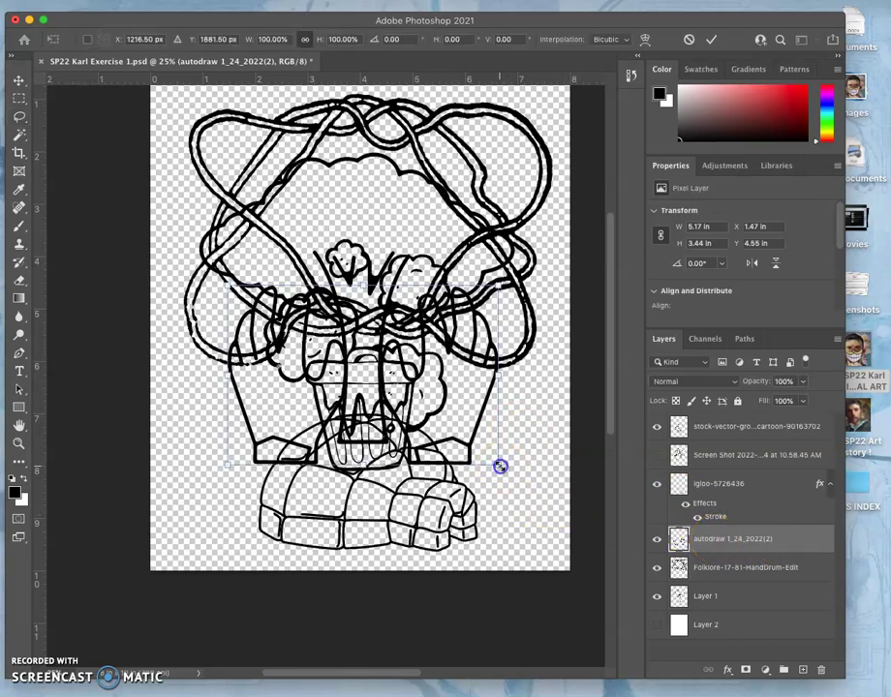
mouse_move(500, 466)
mouse_down()
mouse_move(553, 522)
mouse_move(507, 481)
mouse_move(527, 496)
mouse_move(493, 522)
mouse_move(509, 533)
mouse_move(536, 506)
mouse_move(517, 490)
mouse_move(532, 514)
mouse_move(491, 473)
mouse_move(497, 527)
mouse_move(492, 472)
mouse_up()
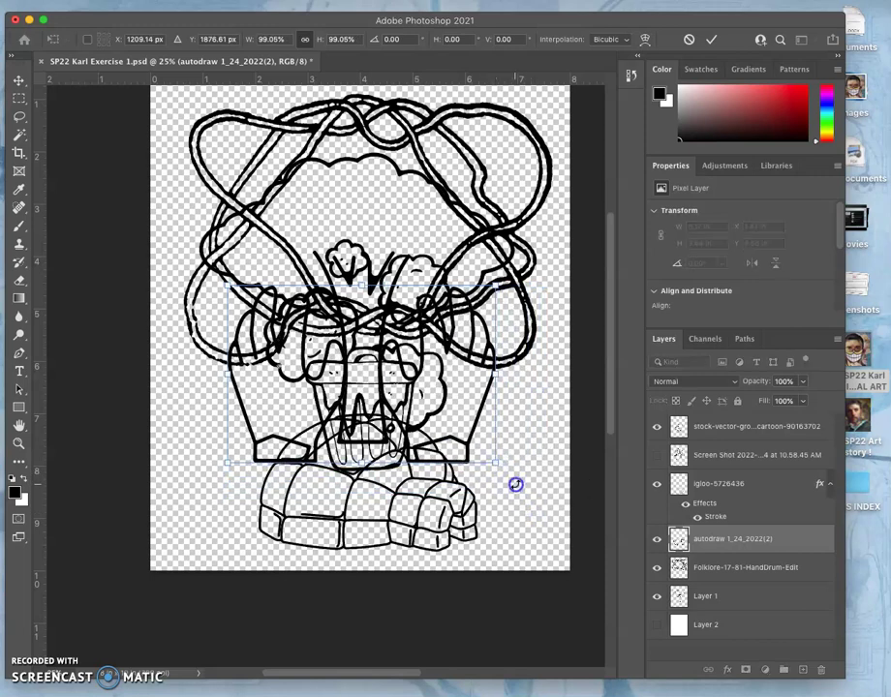
click(18, 116)
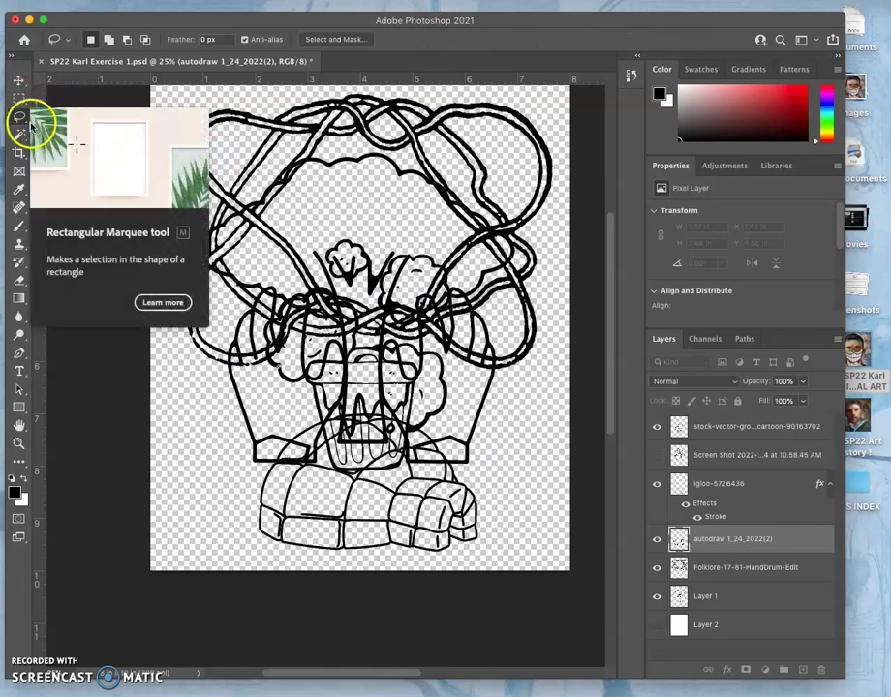
Step: Hide the rope, tree, cloud, igloo and cup layers, then lasso a loose outline around the left hand
click(656, 568)
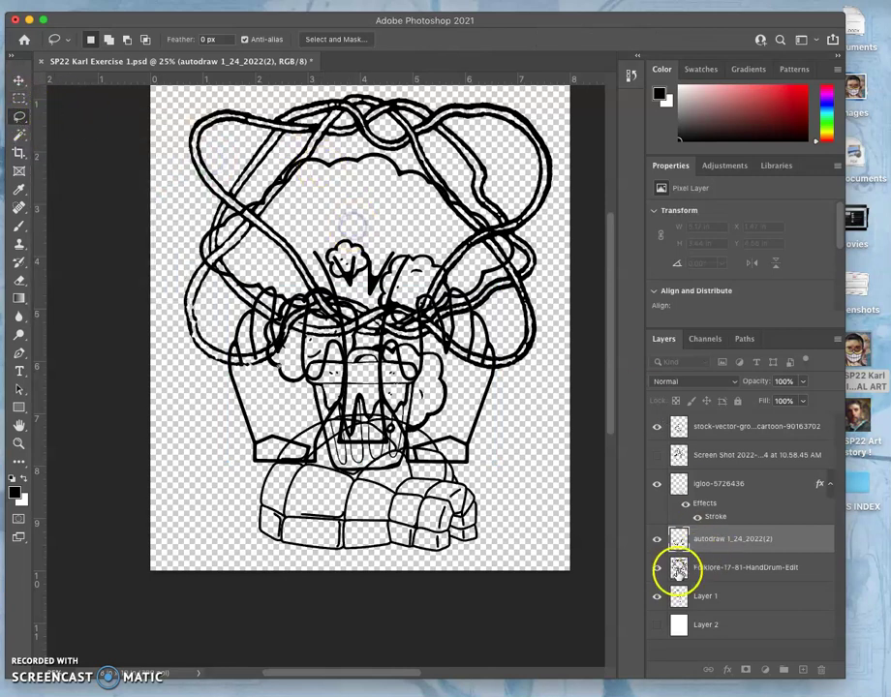
click(656, 595)
click(655, 481)
click(655, 481)
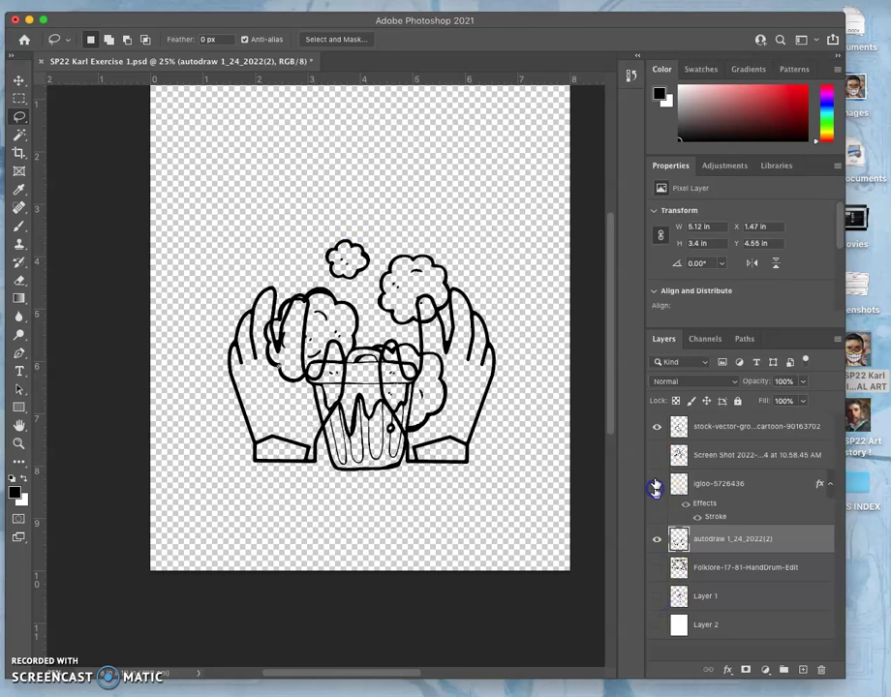
click(656, 426)
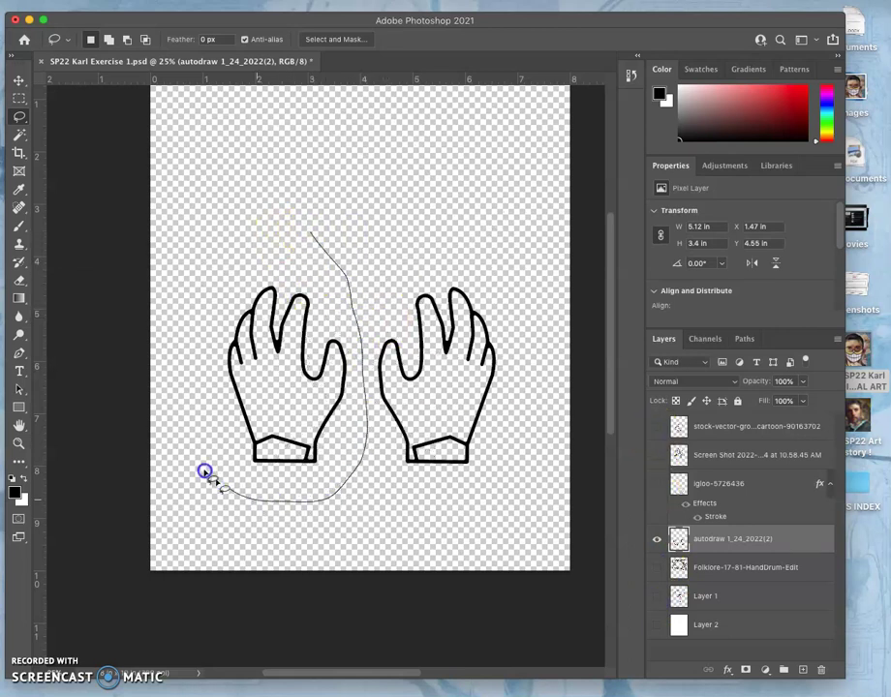
mouse_move(204, 472)
mouse_down()
mouse_move(184, 365)
mouse_move(189, 333)
mouse_up()
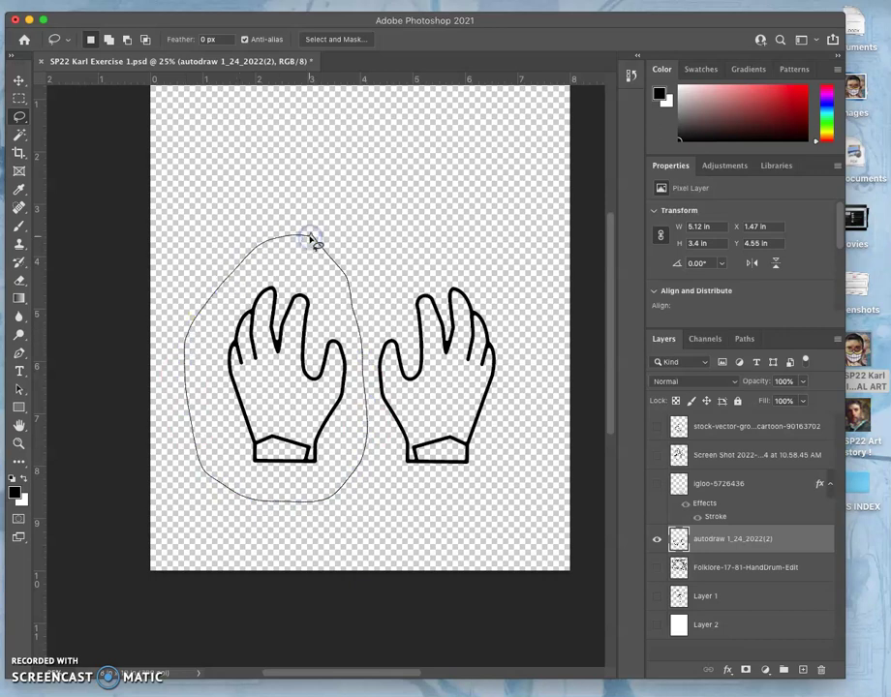
drag(311, 239, 312, 240)
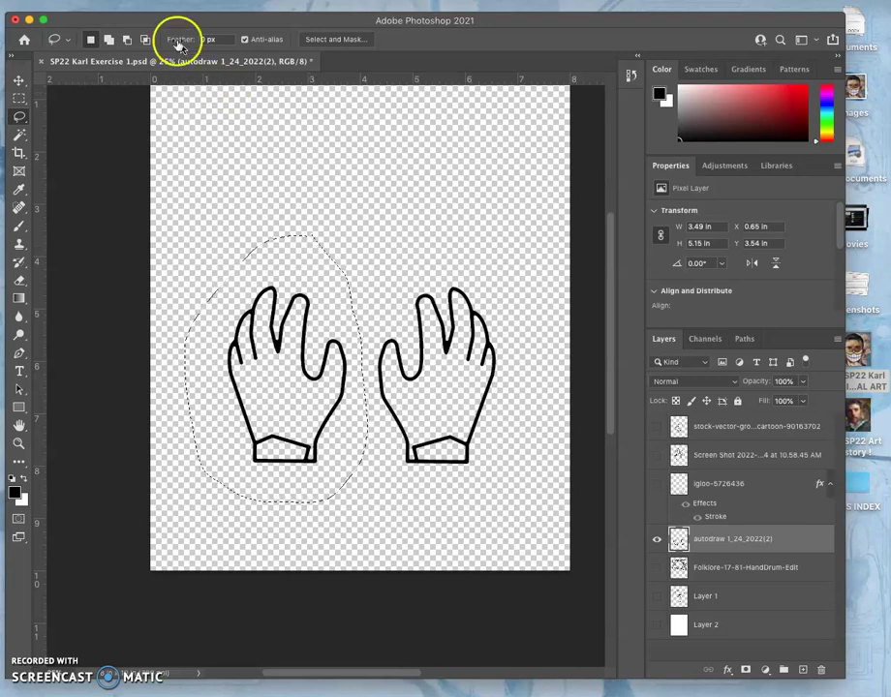
Step: Copy the selected left hand and paste it as a new layer, checking it against the original
click(141, 2)
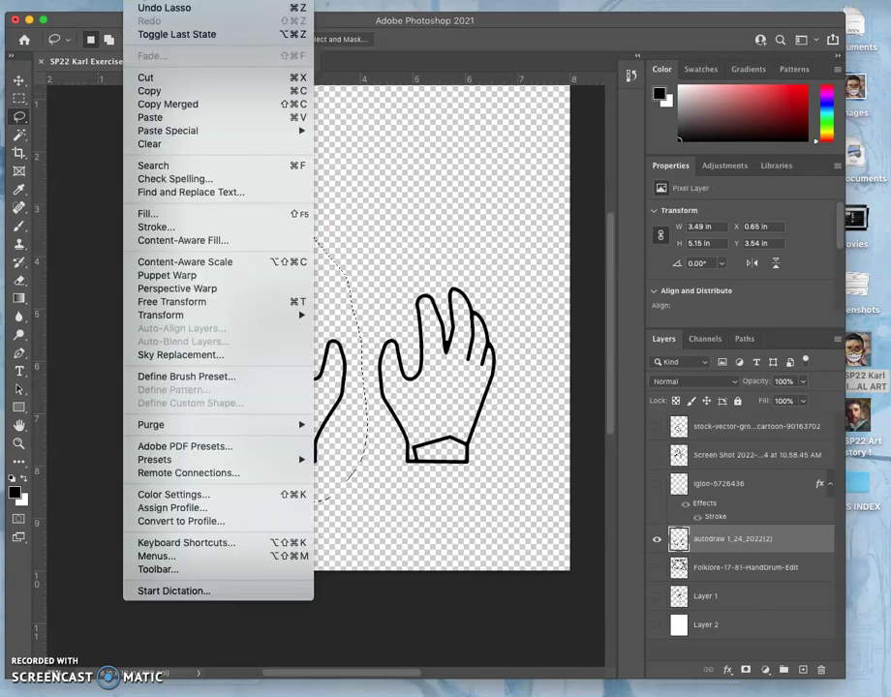
click(166, 95)
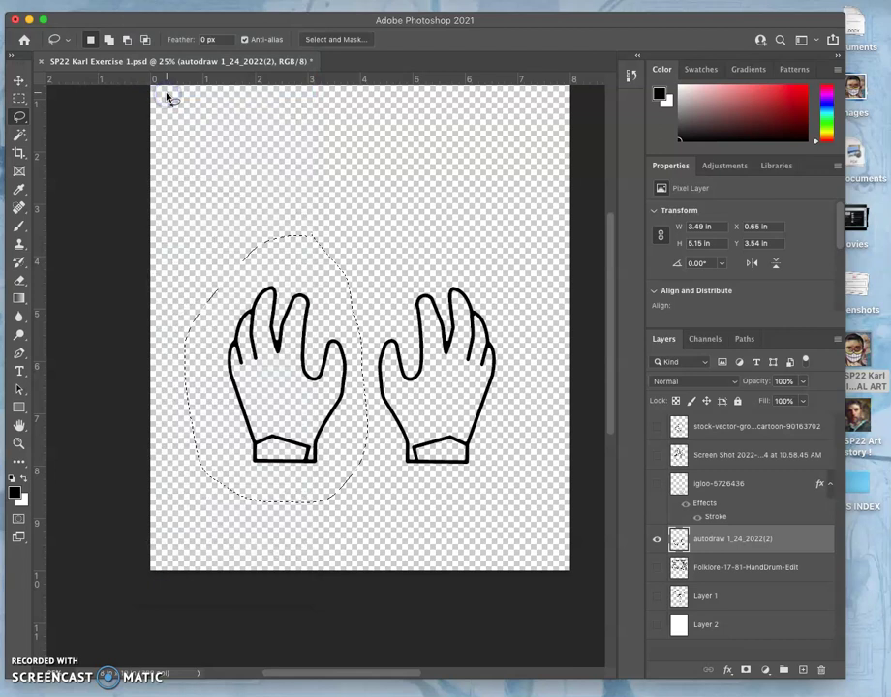
click(140, 2)
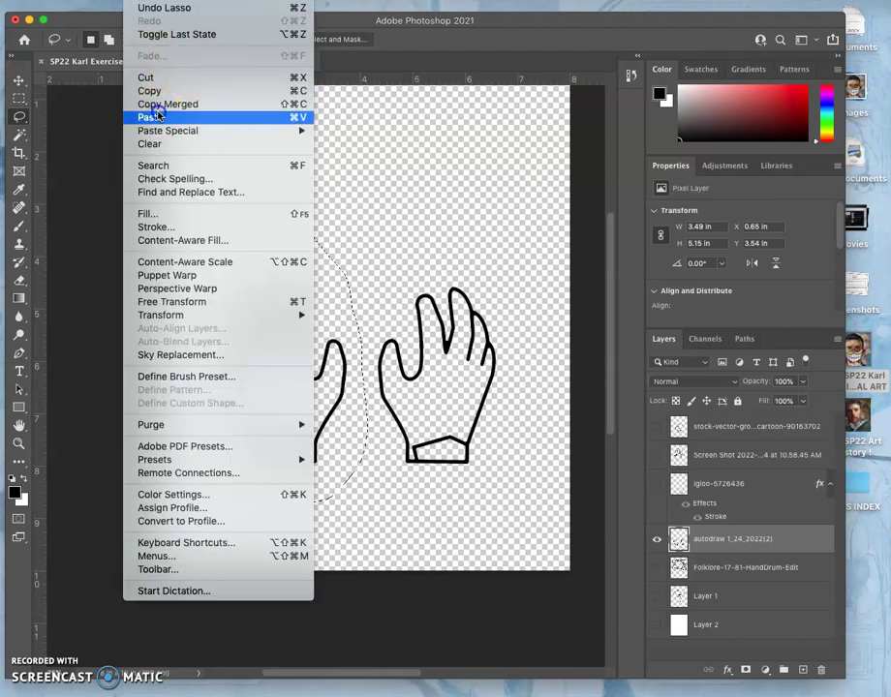
click(131, 117)
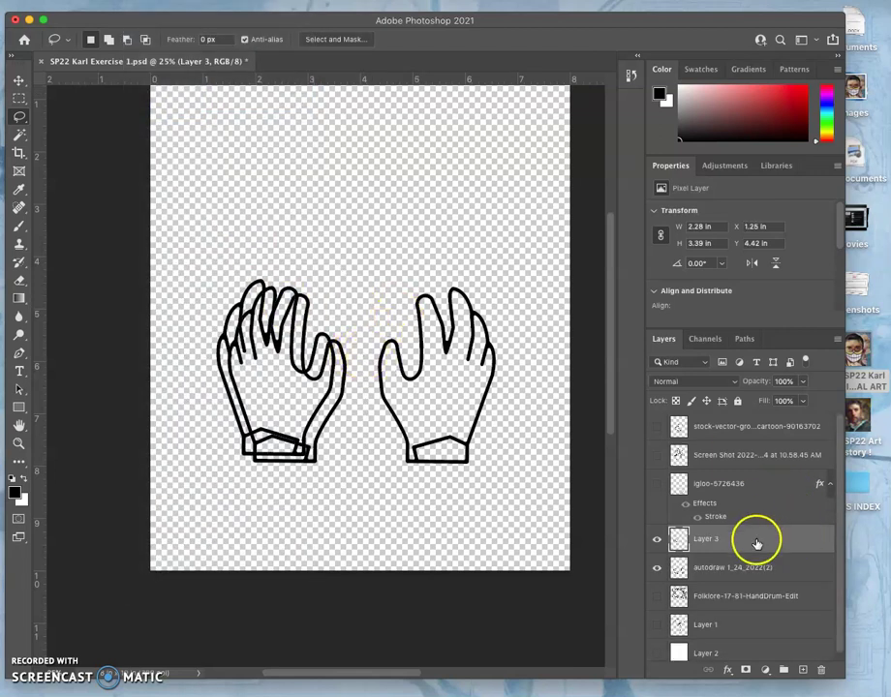
click(657, 570)
click(657, 570)
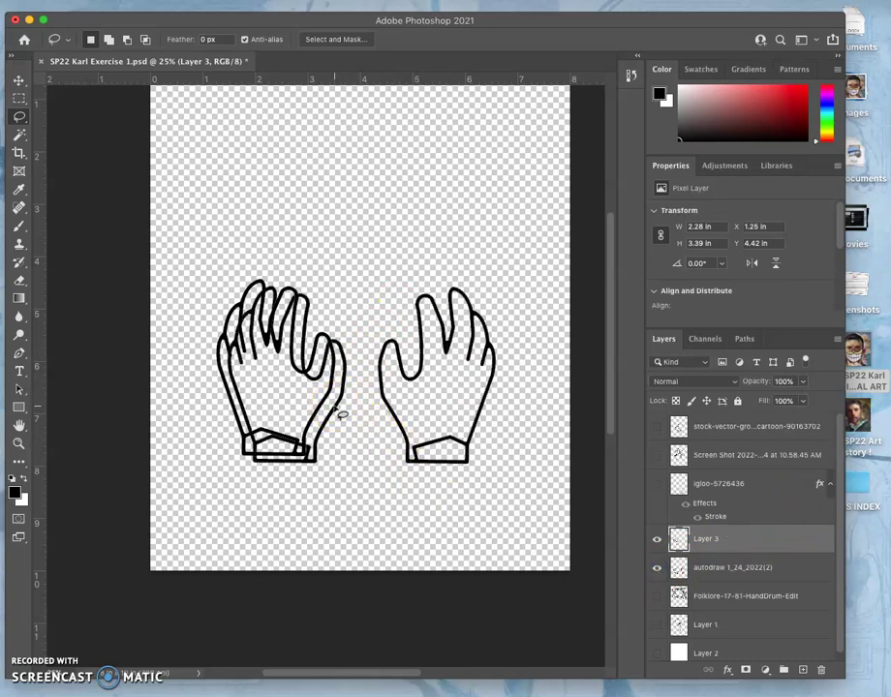
Step: Revert through History to the Lasso state, discarding the pasted hand copy
key(ctrl+z)
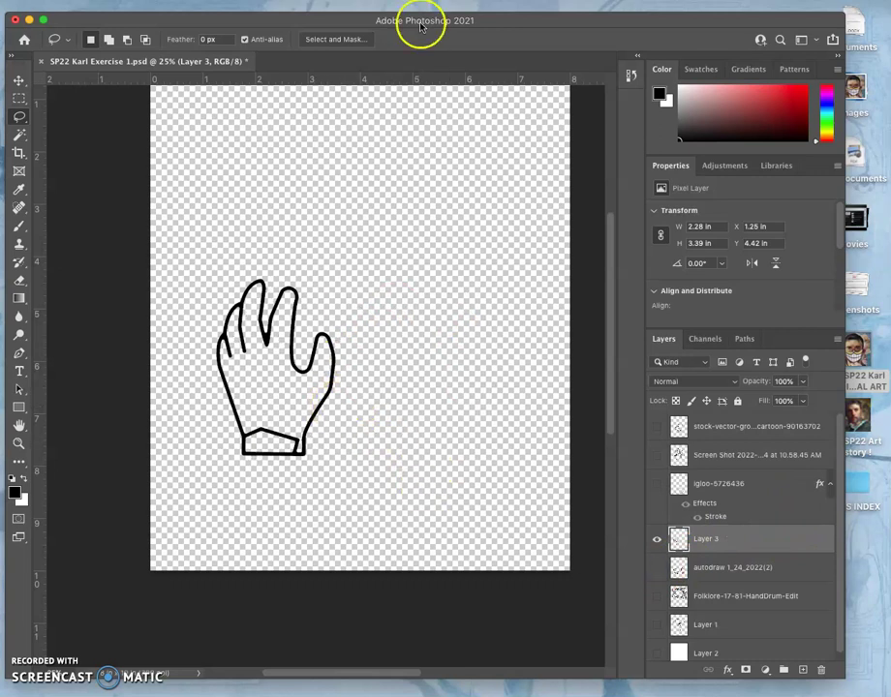
click(630, 75)
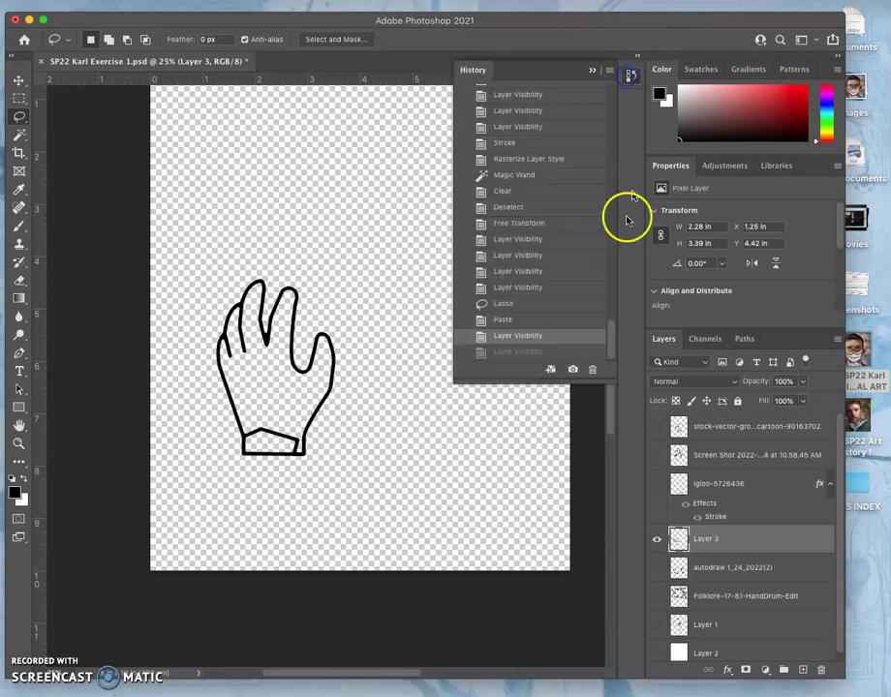
click(515, 321)
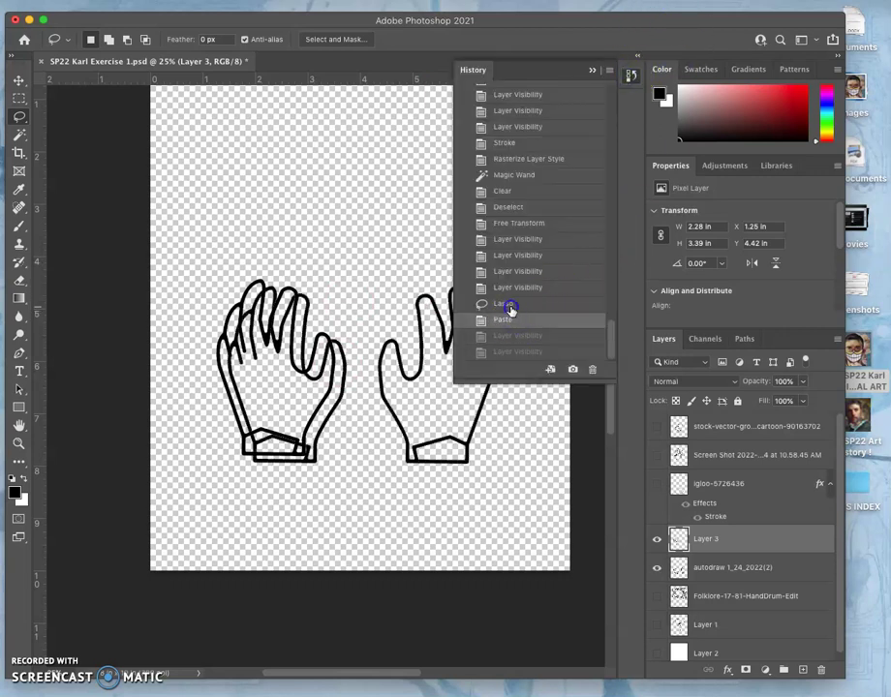
click(507, 305)
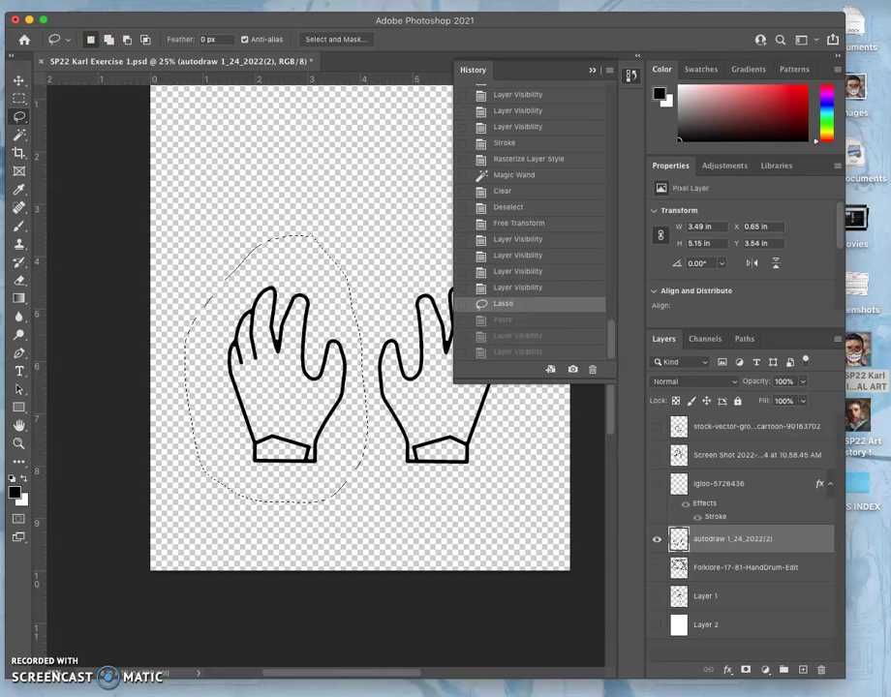
click(189, 4)
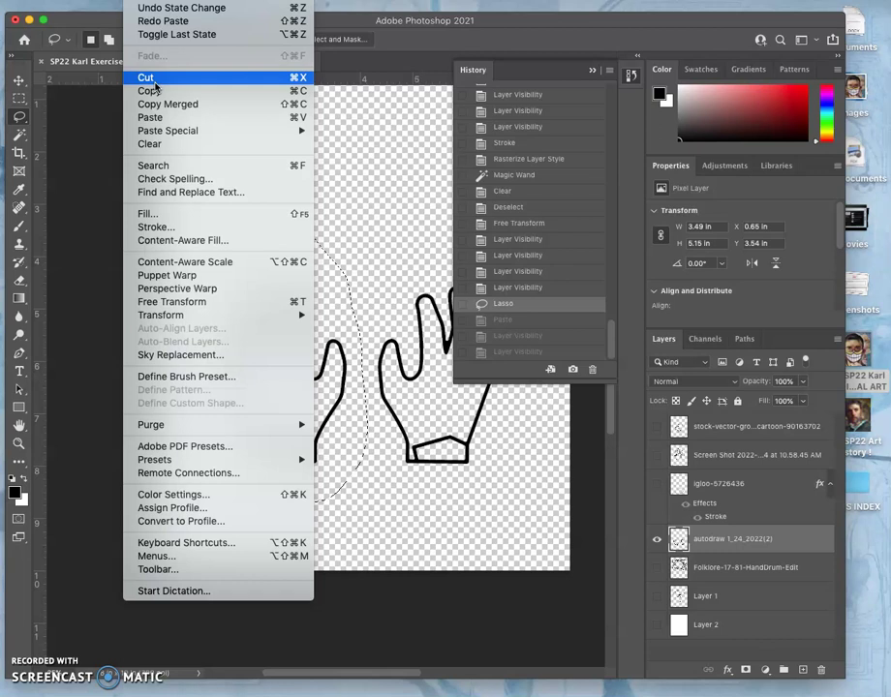
Step: Cut the left hand into its own Layer 3 and drag it further left, then select the autodraw layer
click(154, 81)
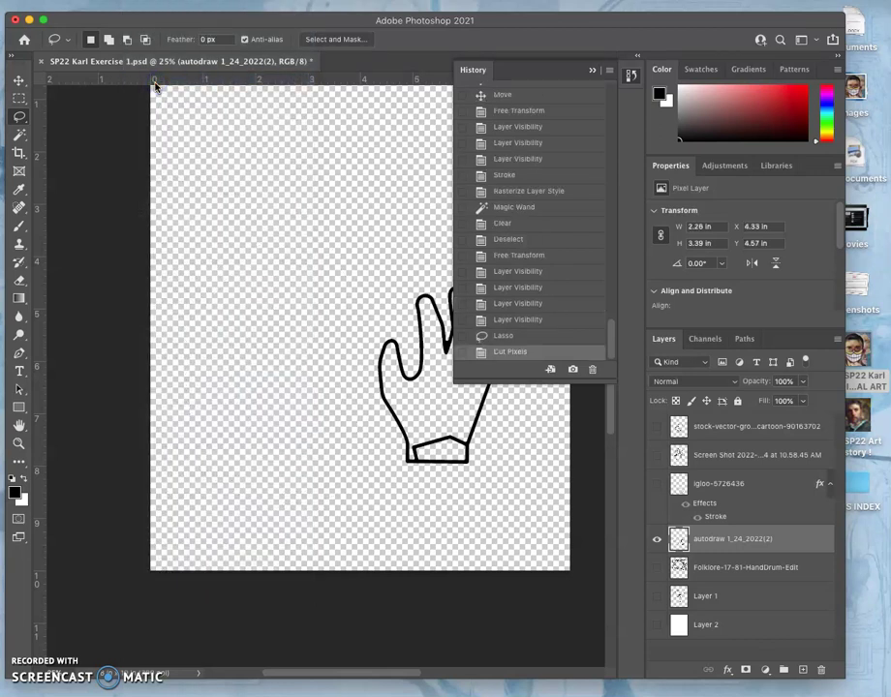
click(148, 4)
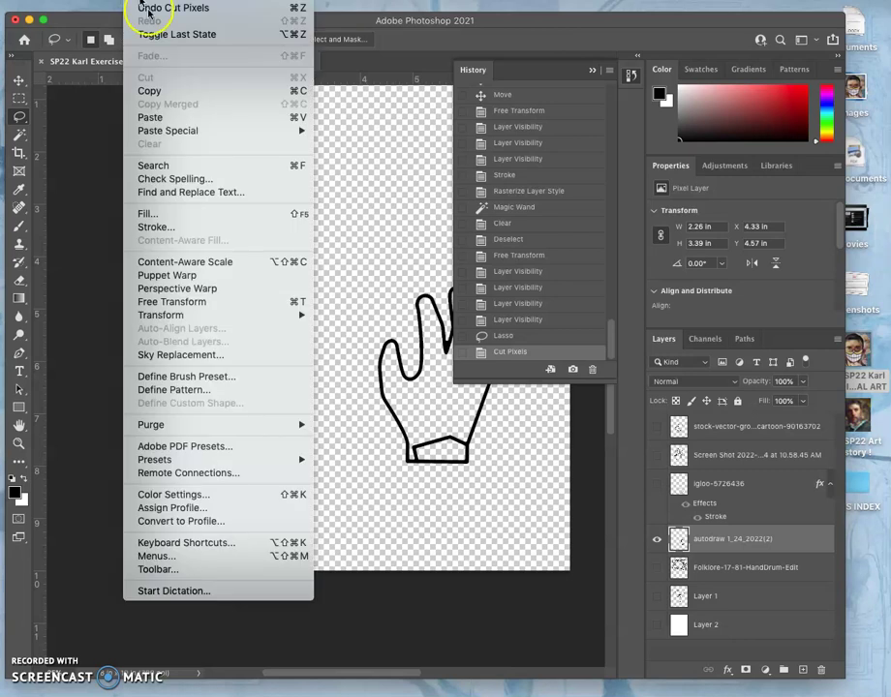
click(168, 118)
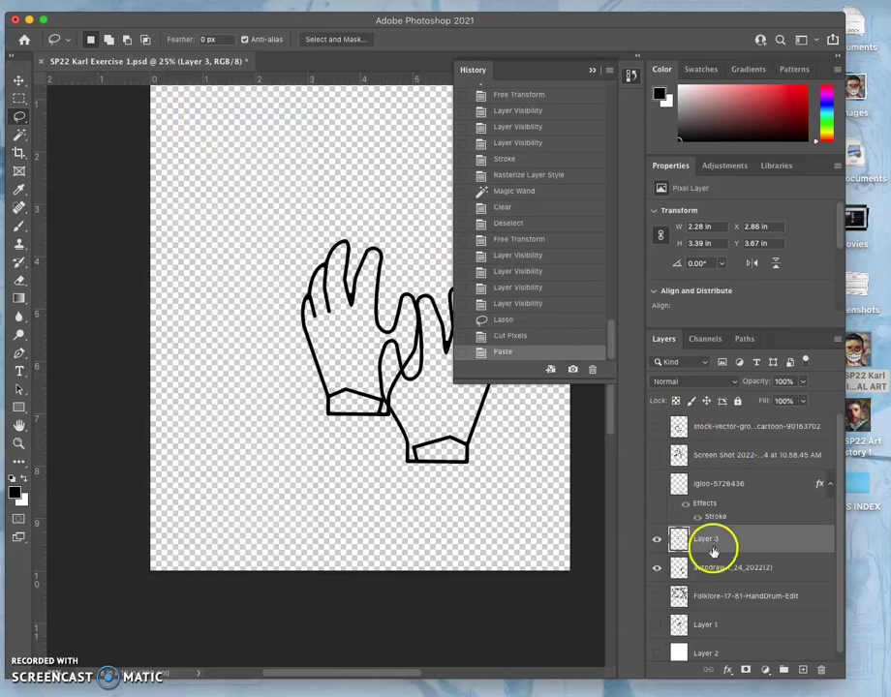
click(19, 79)
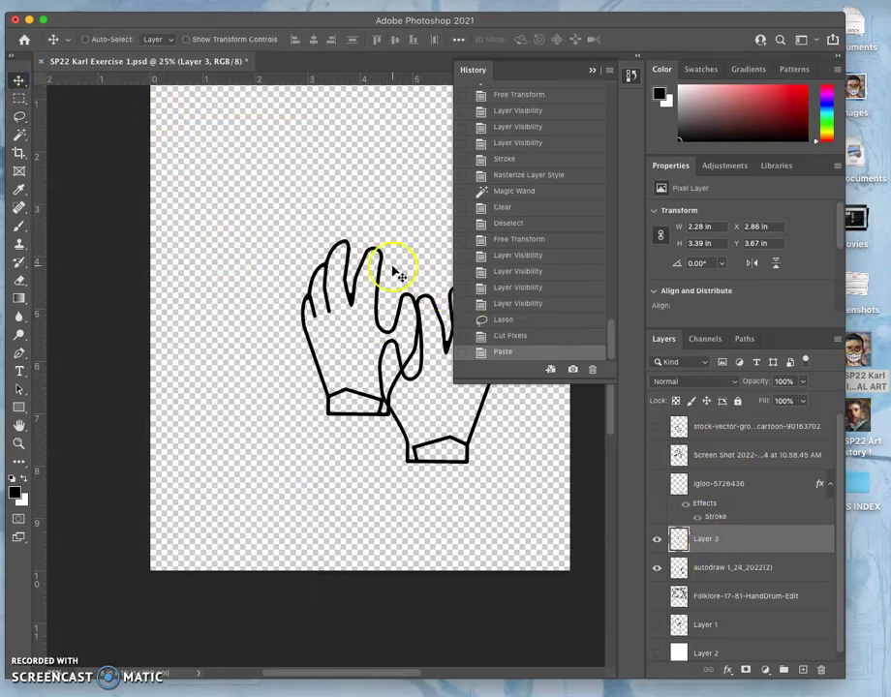
drag(355, 258, 256, 305)
click(721, 568)
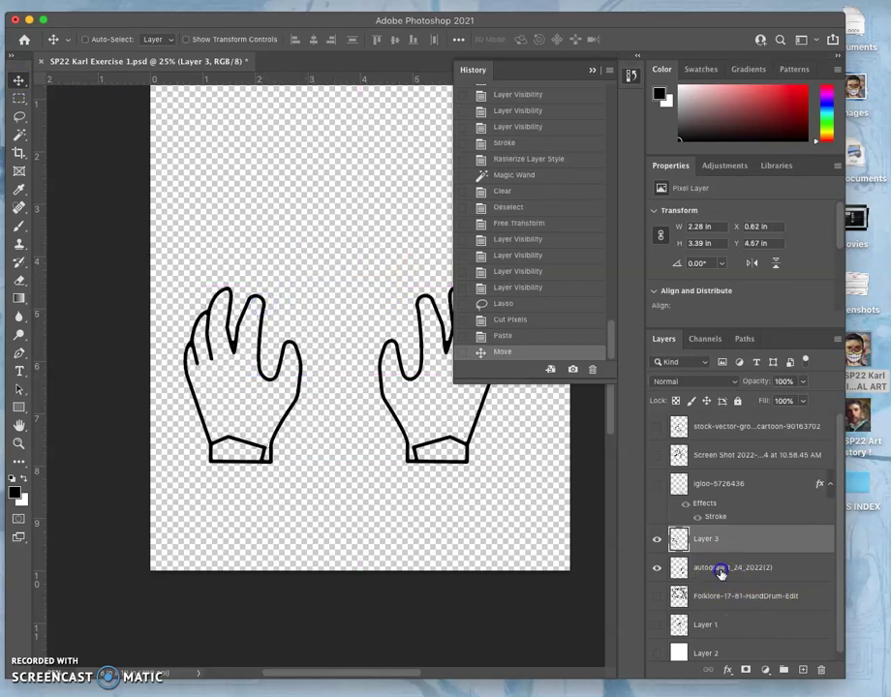
click(592, 71)
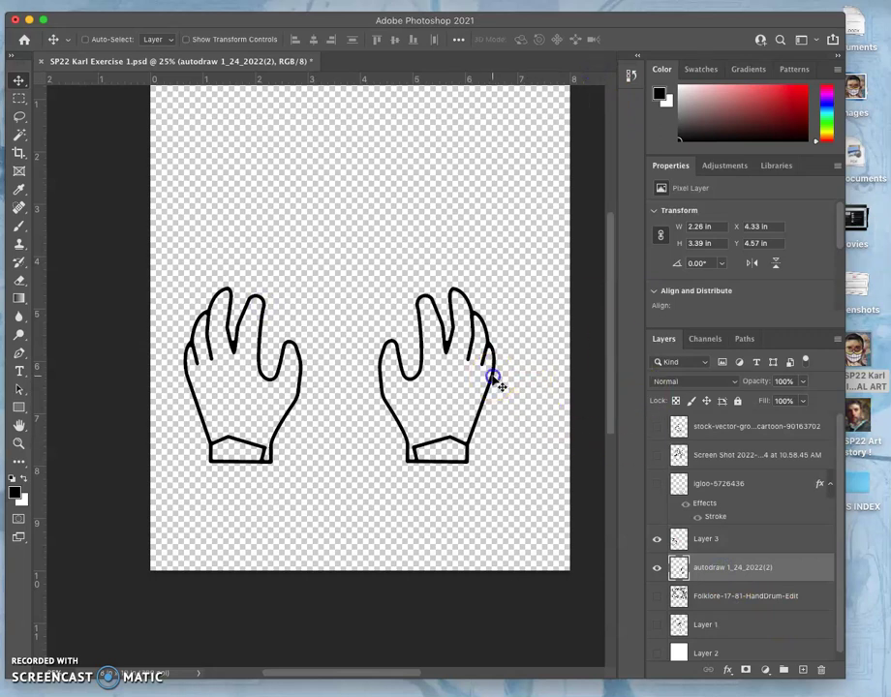
Step: Shift the right hand right, show the Folklore and Layer 1 drawings, and nudge both hands beside the trunk
drag(494, 380, 499, 408)
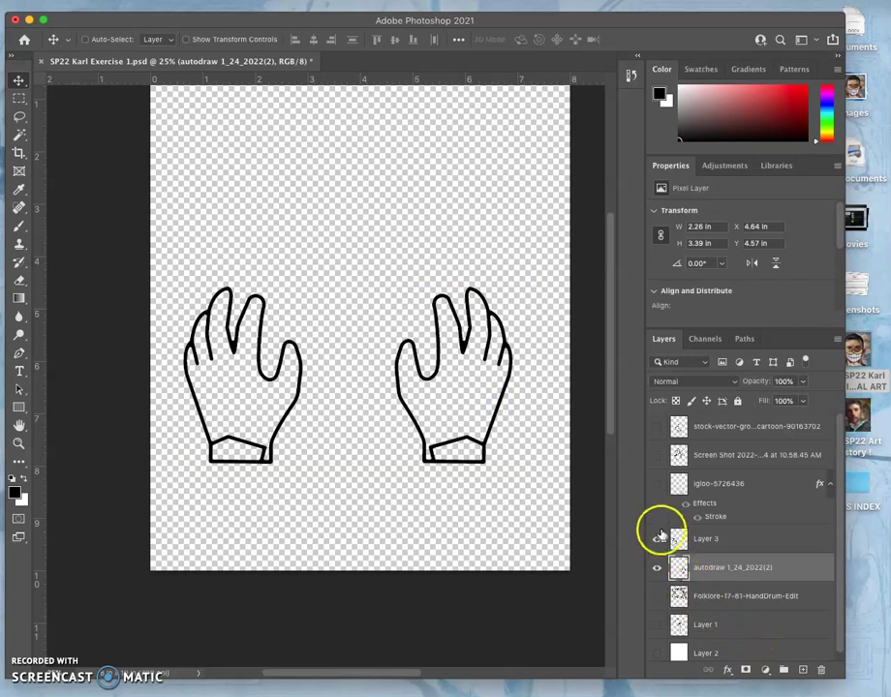
click(657, 595)
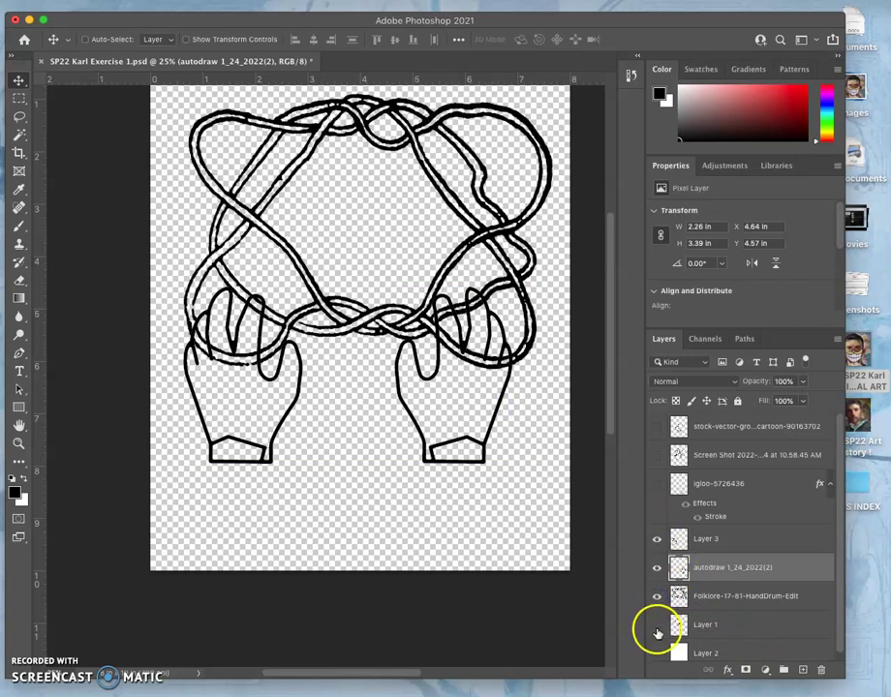
click(657, 626)
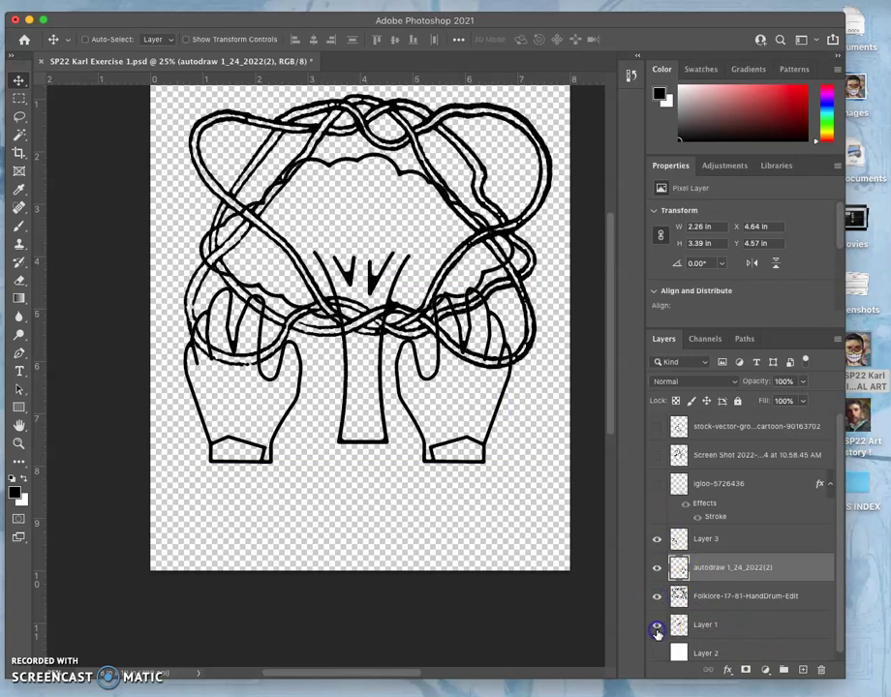
click(707, 538)
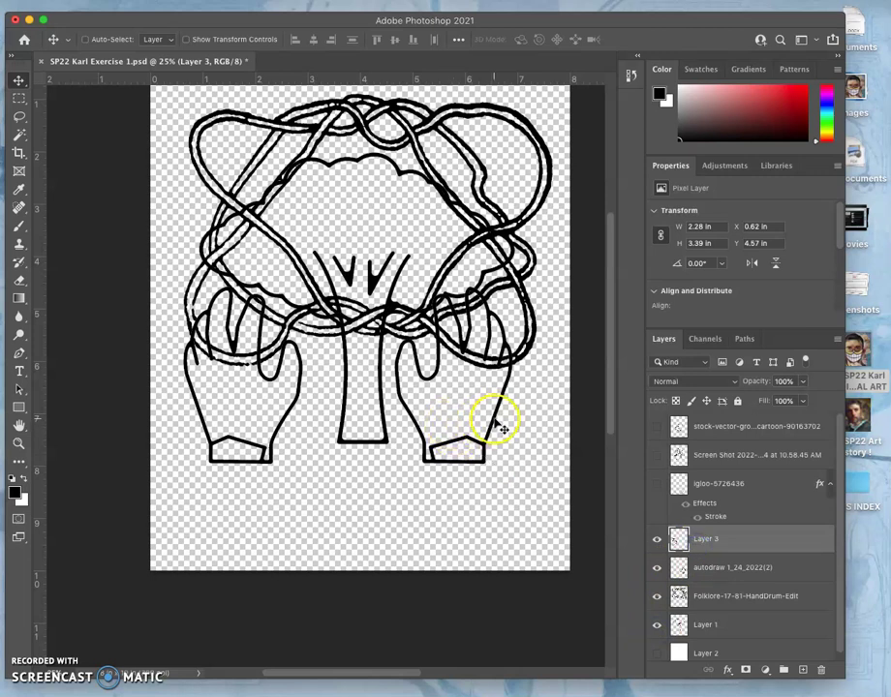
drag(497, 423, 499, 421)
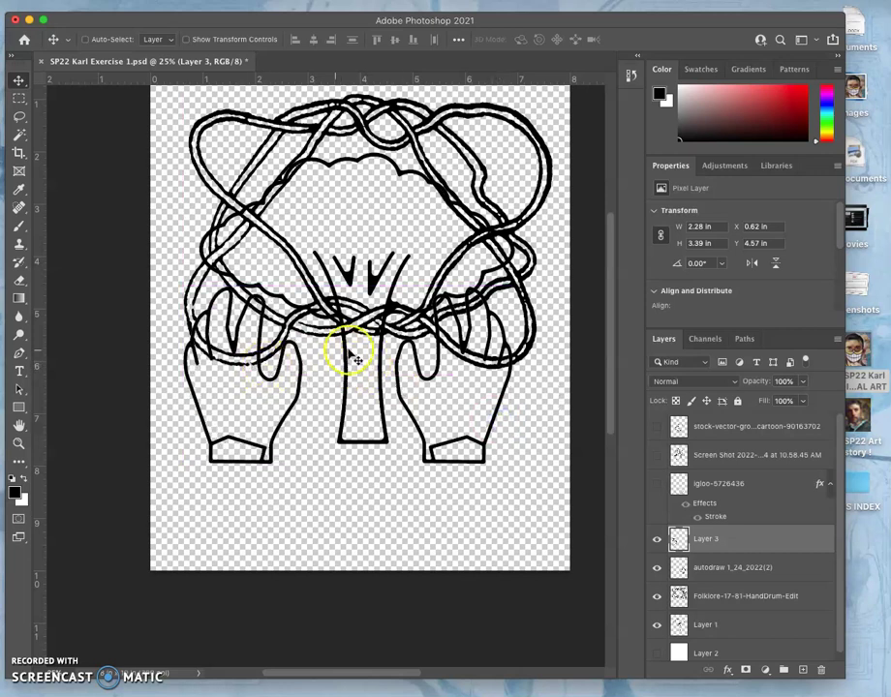
click(725, 573)
drag(500, 399, 530, 402)
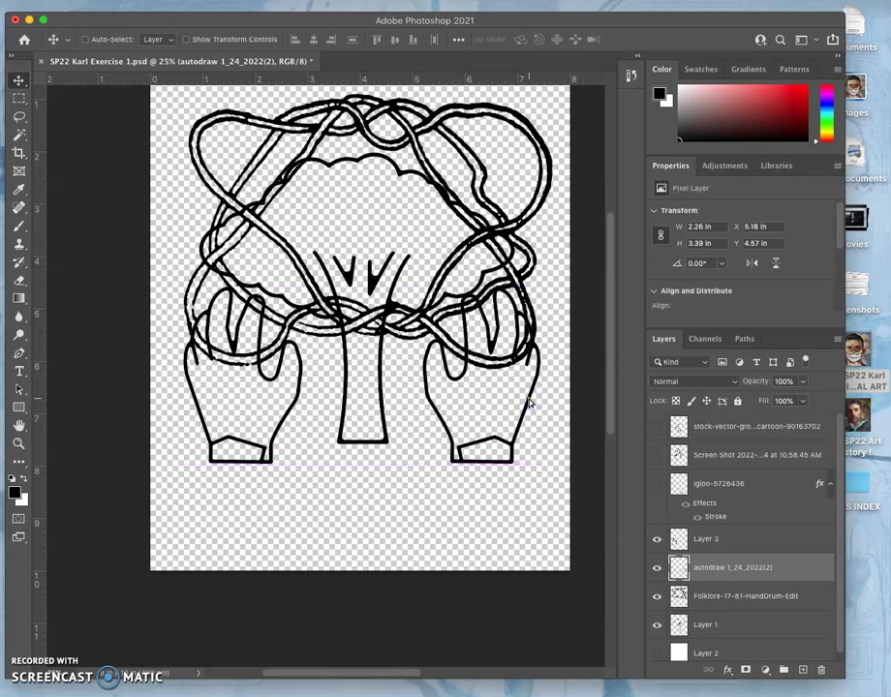
scroll(575, 454, up, 2)
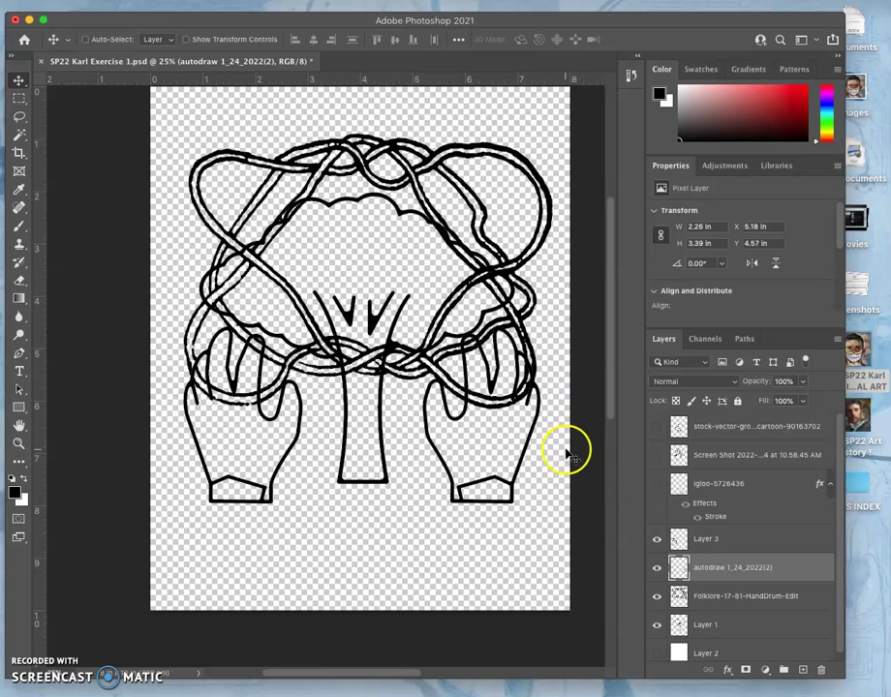
Step: Show the igloo and Screen Shot sketch layers and select the sketch layer
click(657, 484)
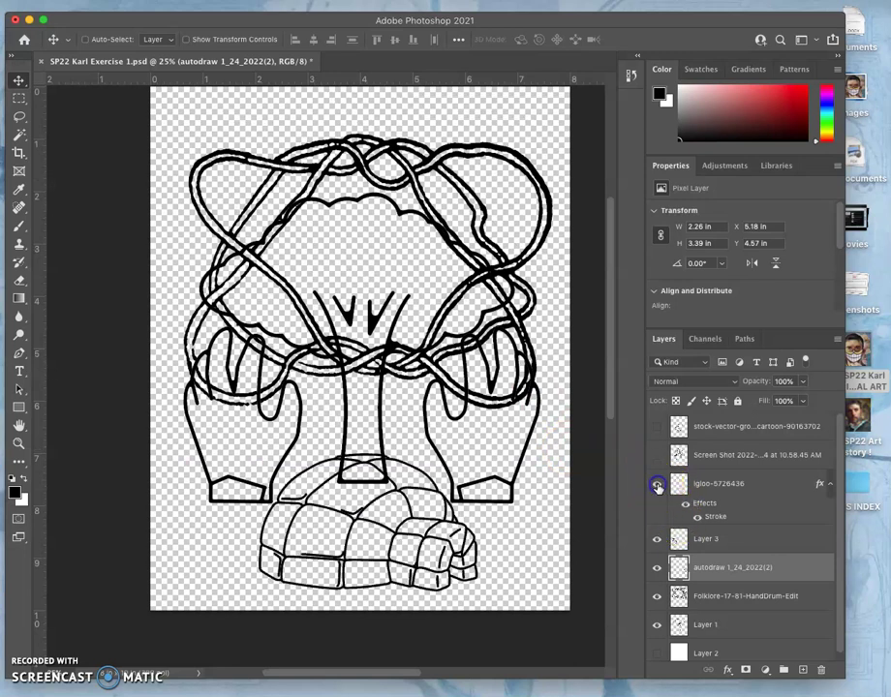
click(658, 455)
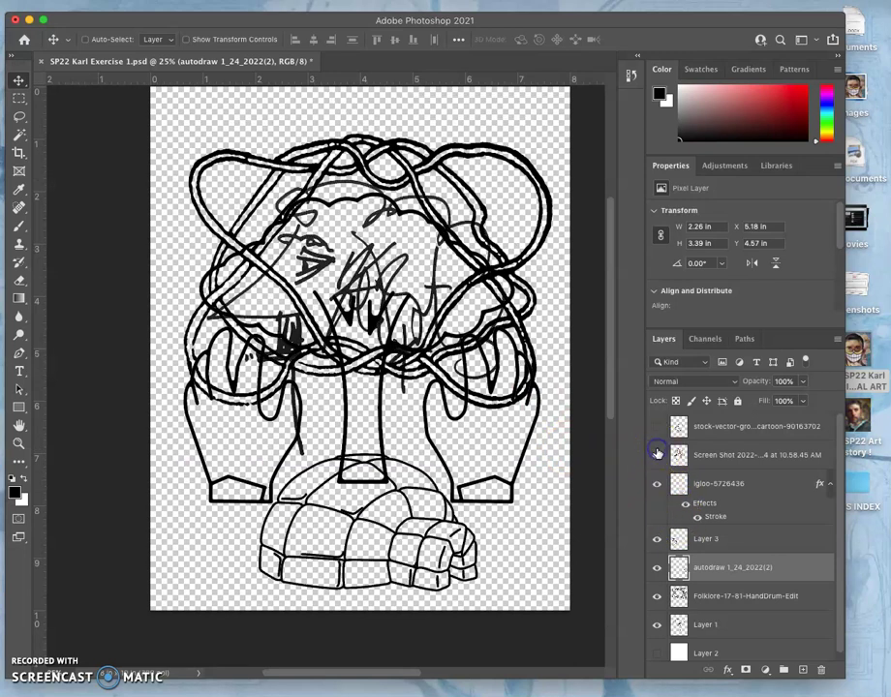
click(657, 454)
click(657, 453)
click(724, 460)
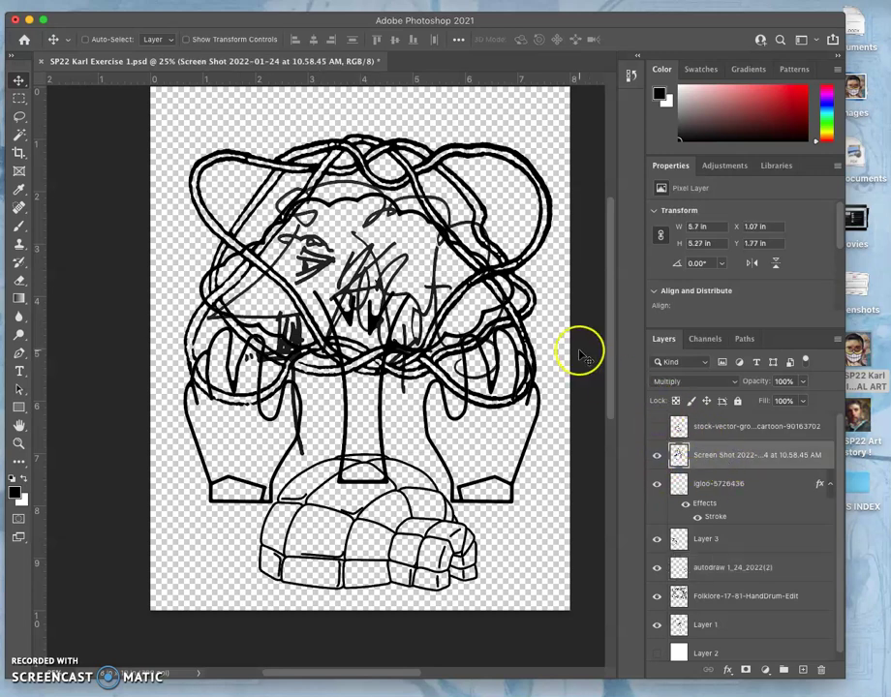
Step: Free Transform the sketch to about 125% (7.12 × 6.58 in) over the crown and commit
key(super+t)
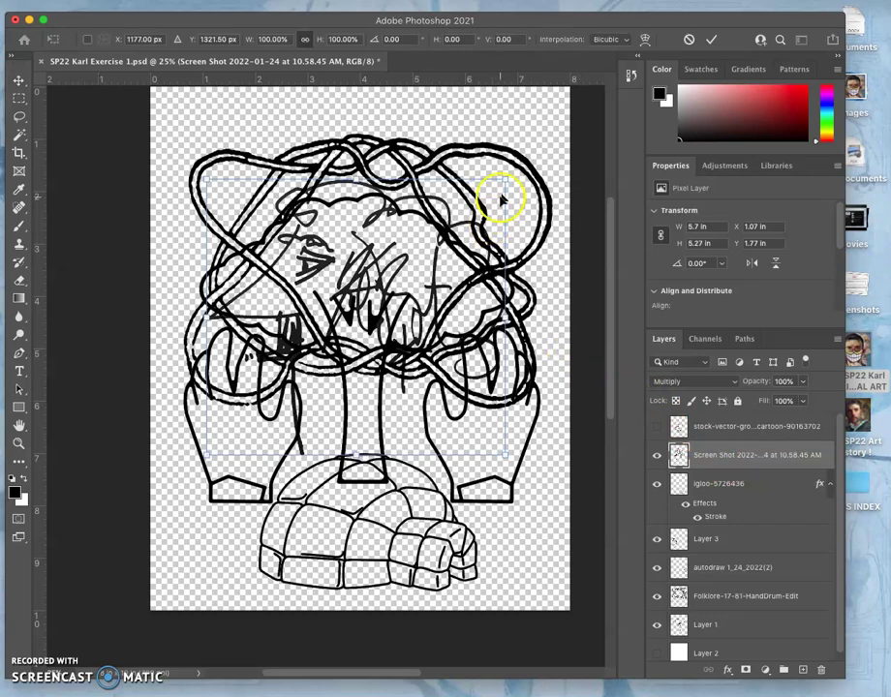
drag(506, 175, 539, 126)
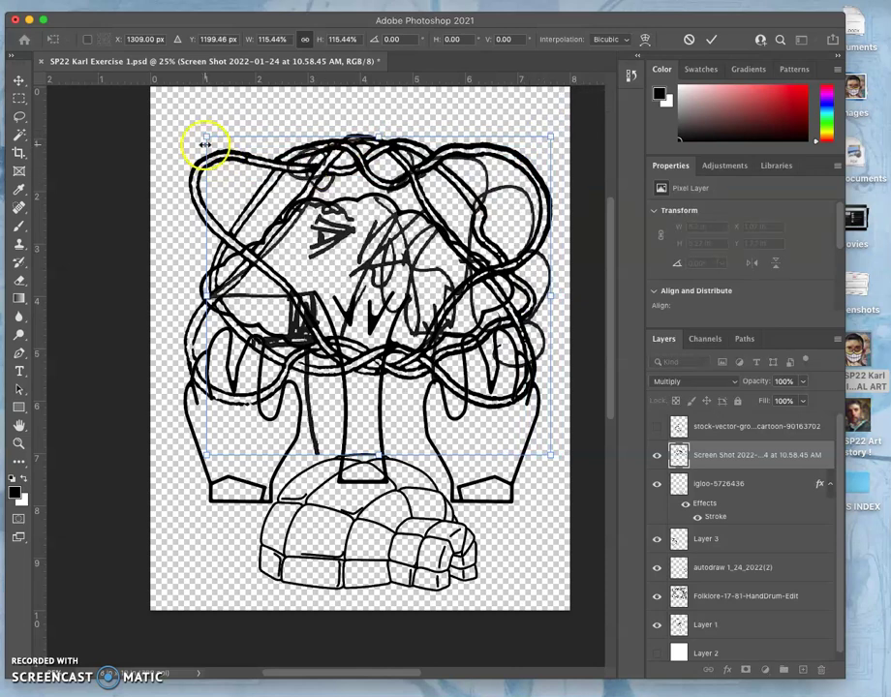
drag(205, 141, 169, 123)
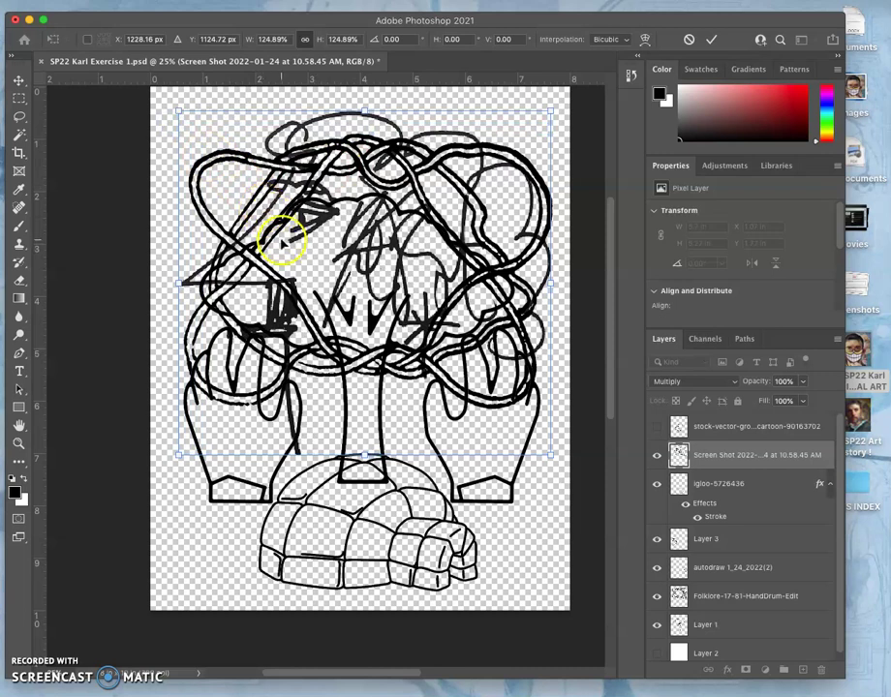
key(Return)
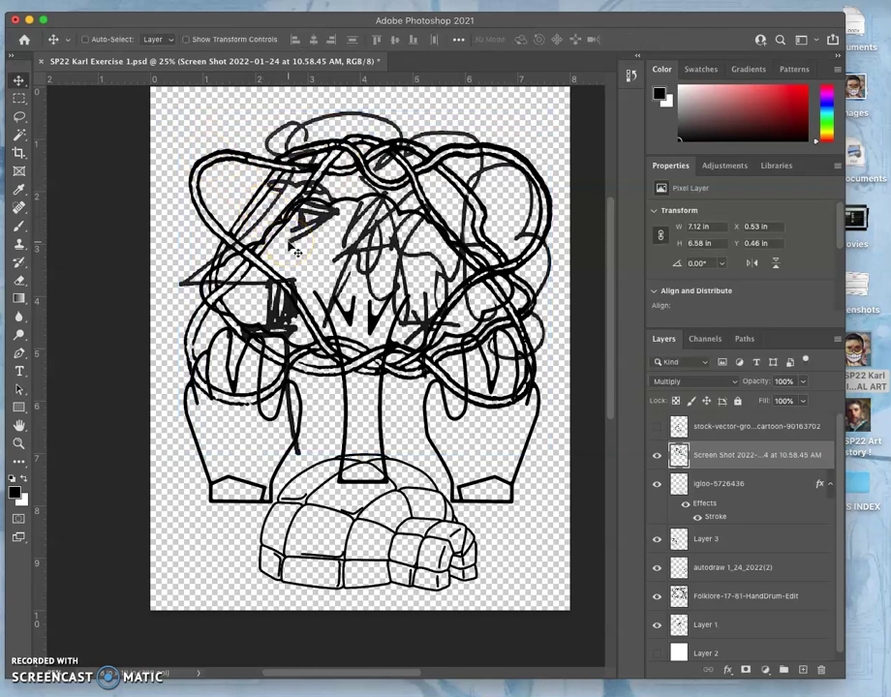
Step: Toggle the cartoon cup layer on and off to compare it with the drawing
click(657, 427)
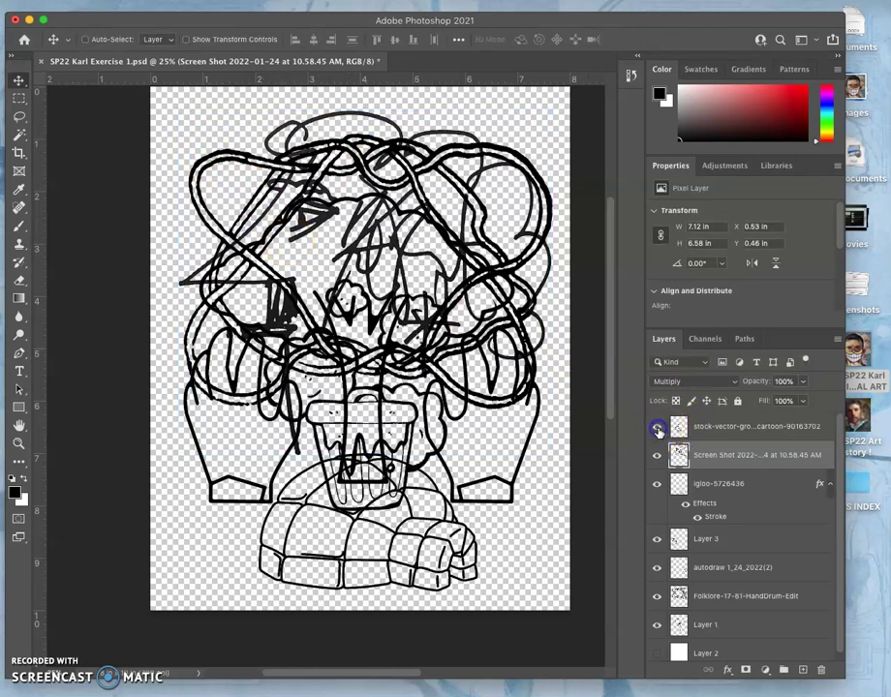
click(657, 427)
click(657, 427)
click(658, 427)
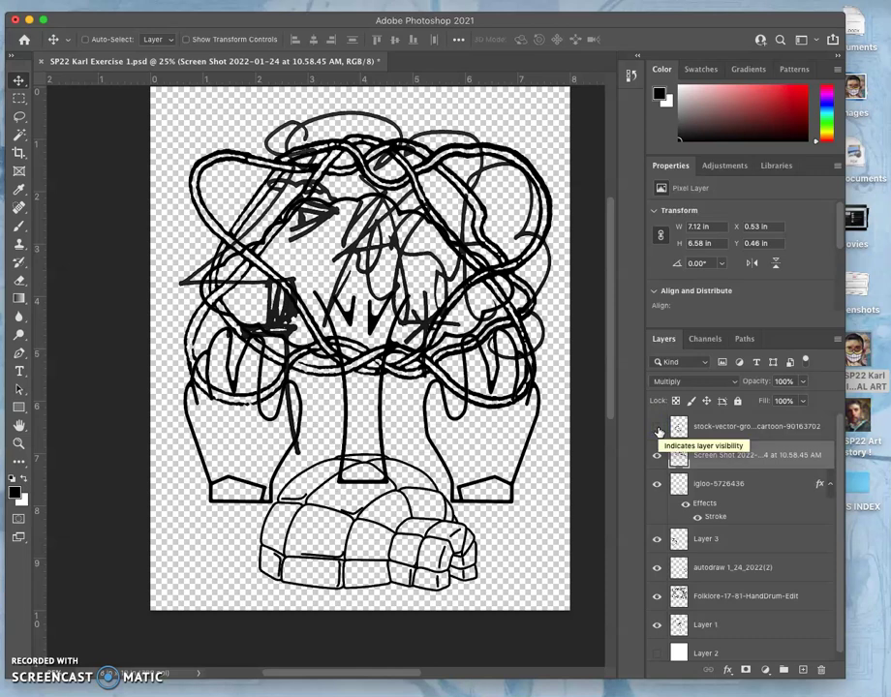
key(super+equal)
key(super+equal)
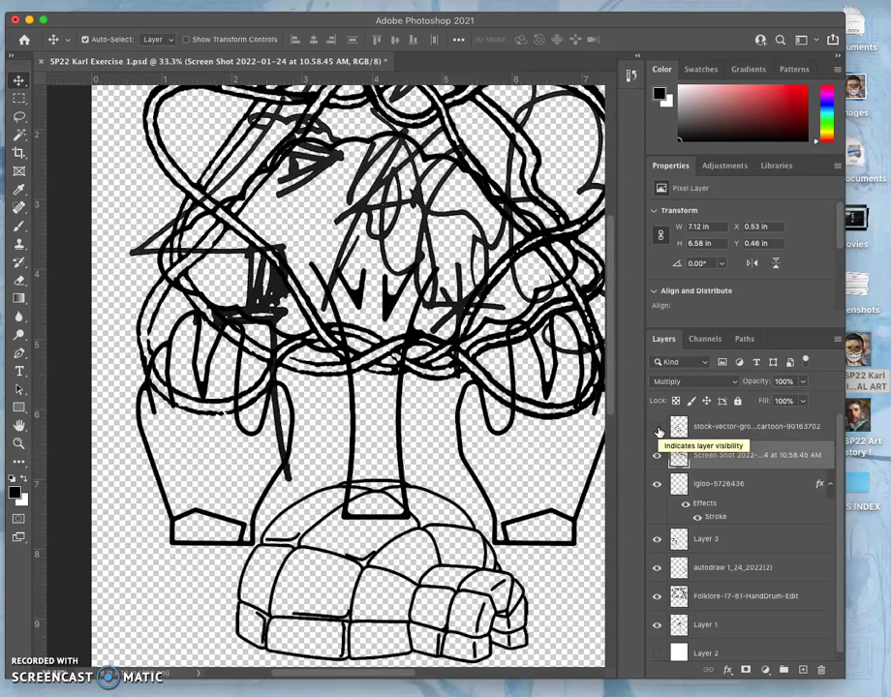
scroll(537, 329, up, 5)
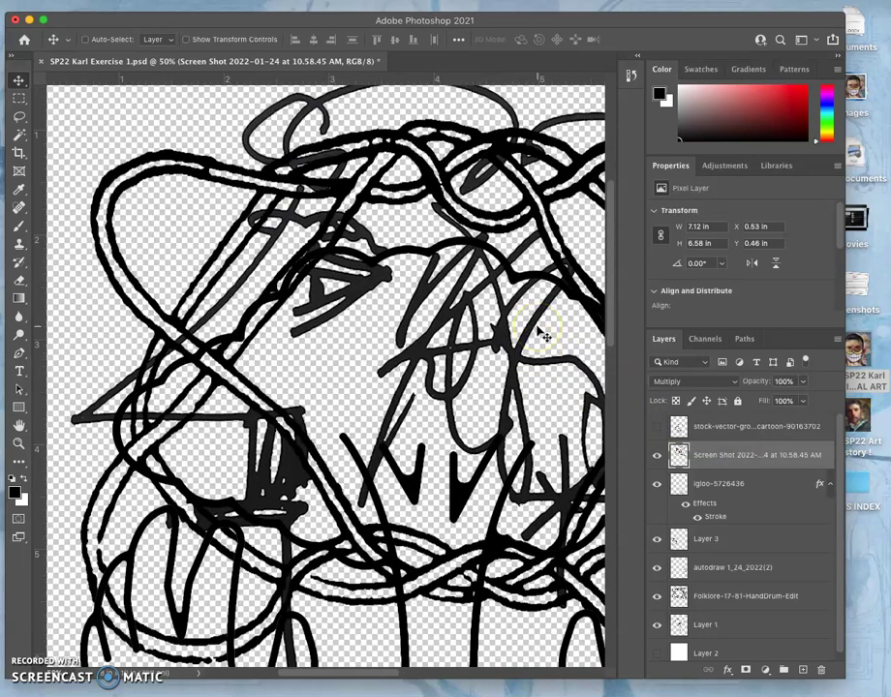
scroll(543, 335, down, 8)
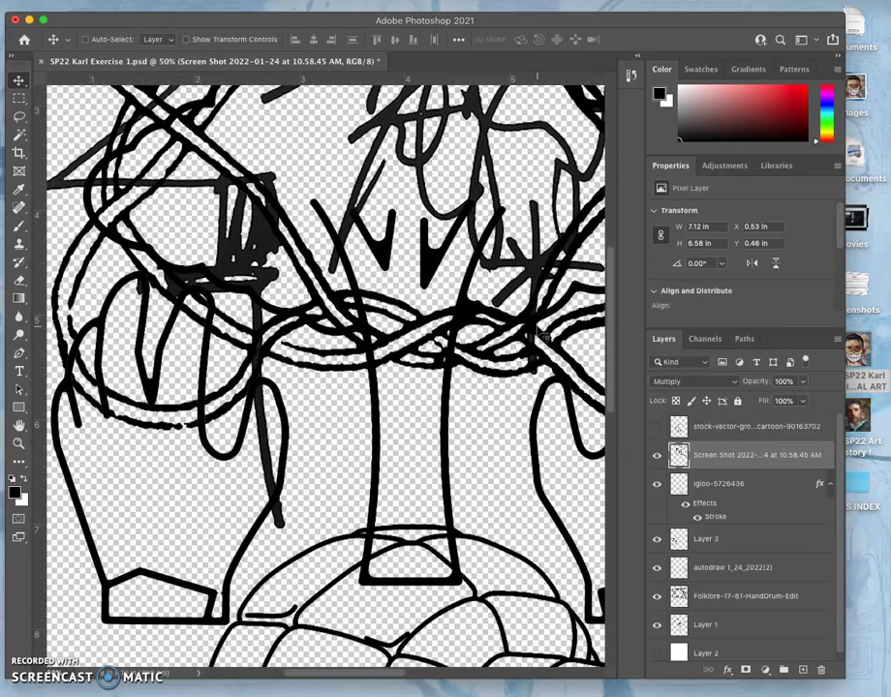
scroll(544, 335, down, 2)
key(super+minus)
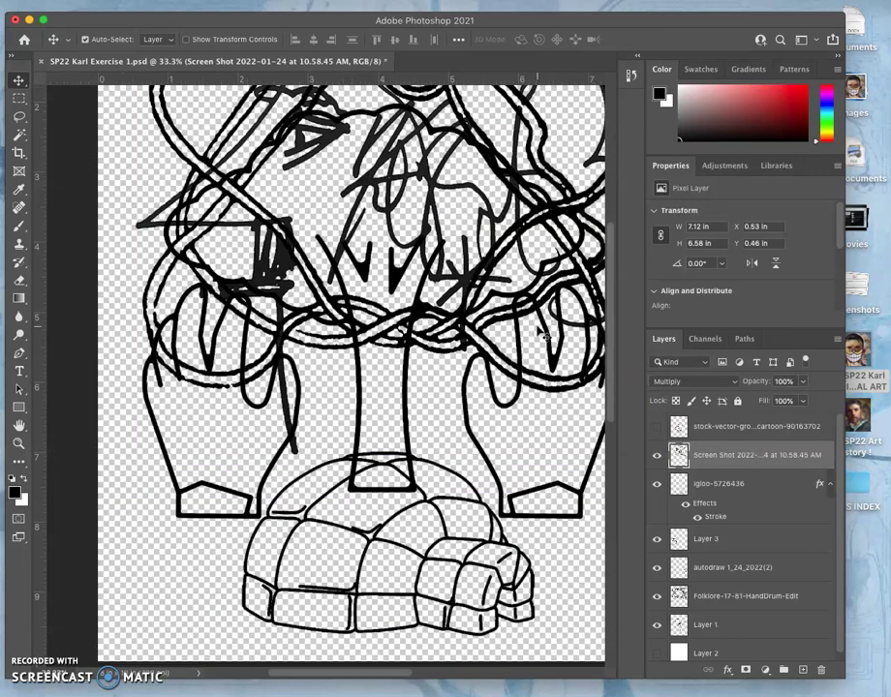
key(super+minus)
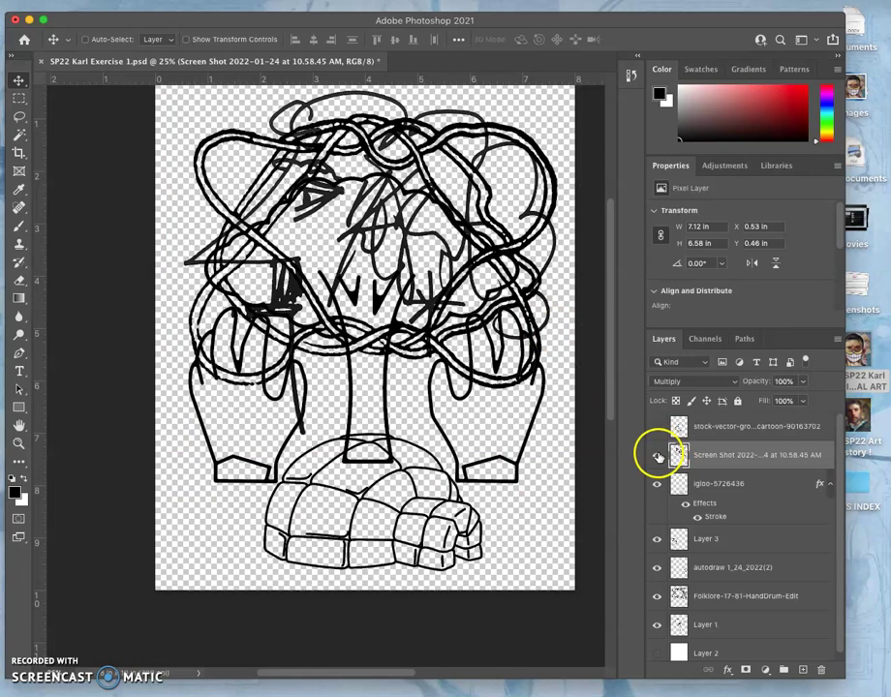
Step: Show the cup layer and hide the Screen Shot, igloo, Layer 3, autodraw and Folklore layers
click(656, 428)
click(656, 456)
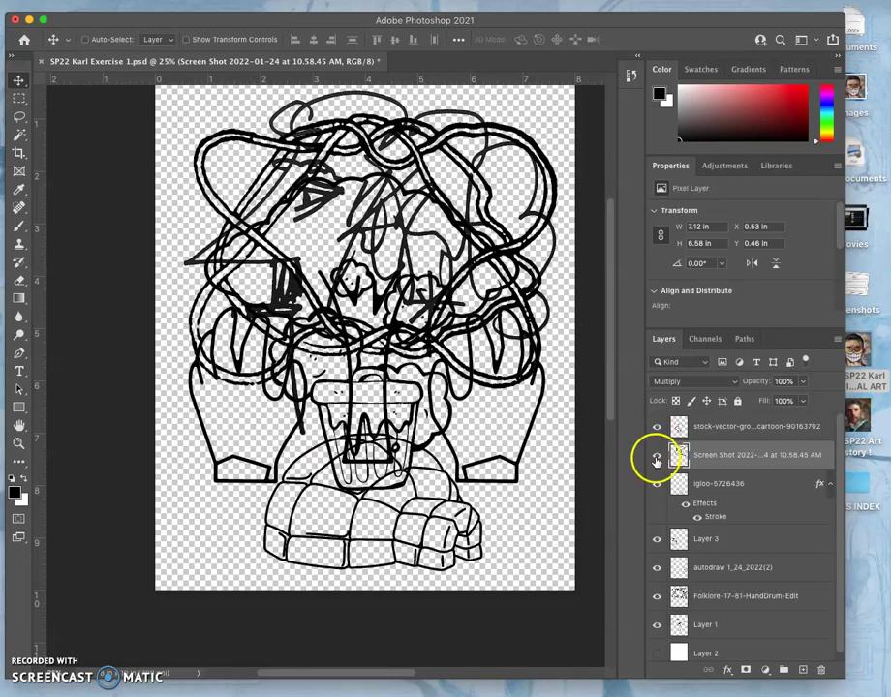
click(657, 456)
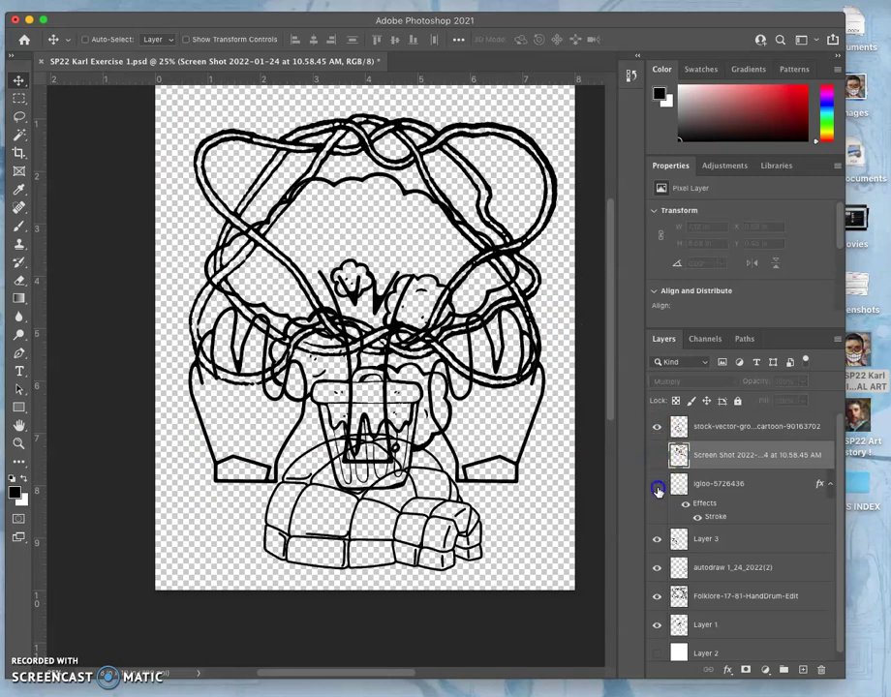
click(656, 483)
click(656, 538)
click(656, 567)
click(656, 595)
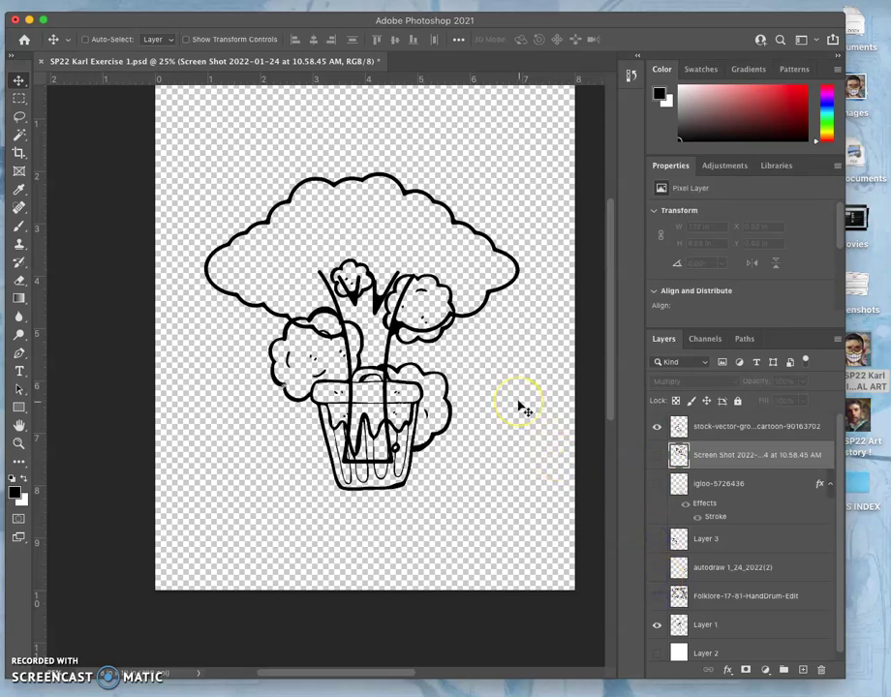
Step: On Layer 1, erase the rectangle lines inside the cup with a Lasso selection
key(super+equal)
key(super+equal)
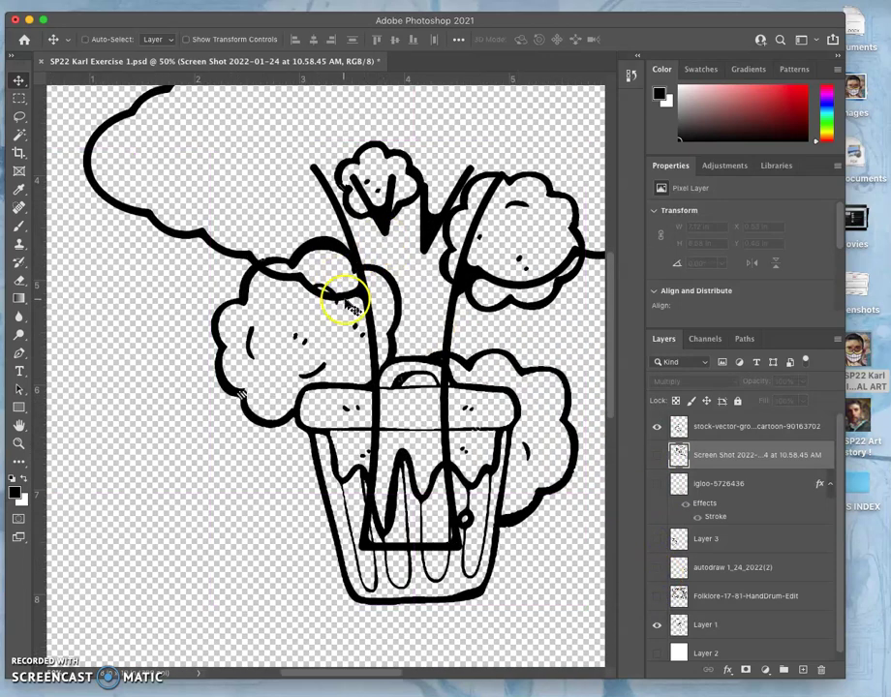
mouse_move(349, 303)
mouse_down()
mouse_move(358, 347)
mouse_move(344, 372)
mouse_move(371, 386)
mouse_move(399, 422)
mouse_move(427, 481)
mouse_move(405, 423)
mouse_move(385, 432)
mouse_move(403, 496)
mouse_move(391, 502)
mouse_move(384, 372)
mouse_move(380, 437)
mouse_move(393, 377)
mouse_move(402, 403)
mouse_move(403, 356)
mouse_move(407, 480)
mouse_move(411, 526)
mouse_up()
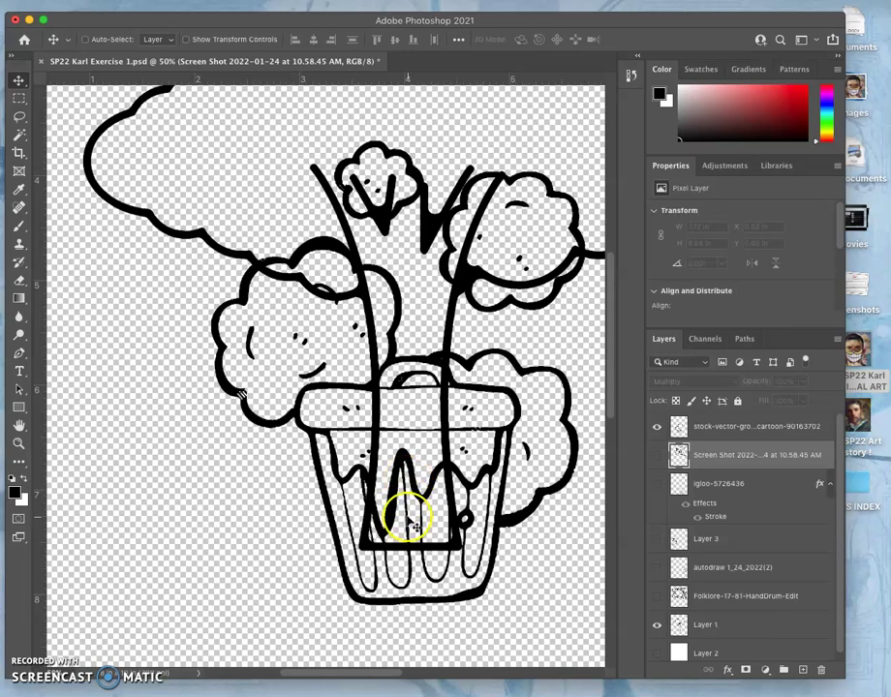
click(712, 627)
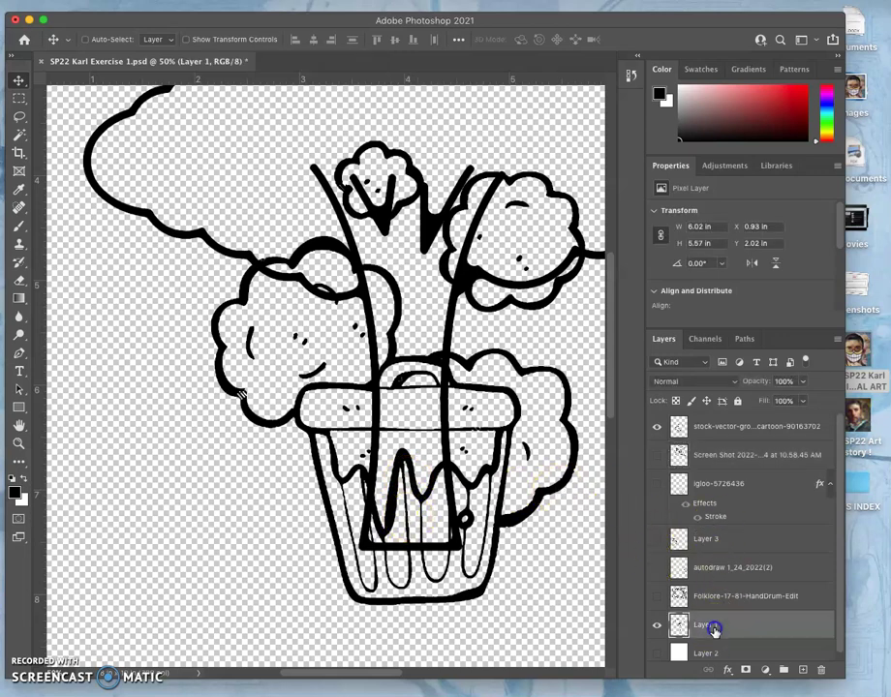
click(19, 116)
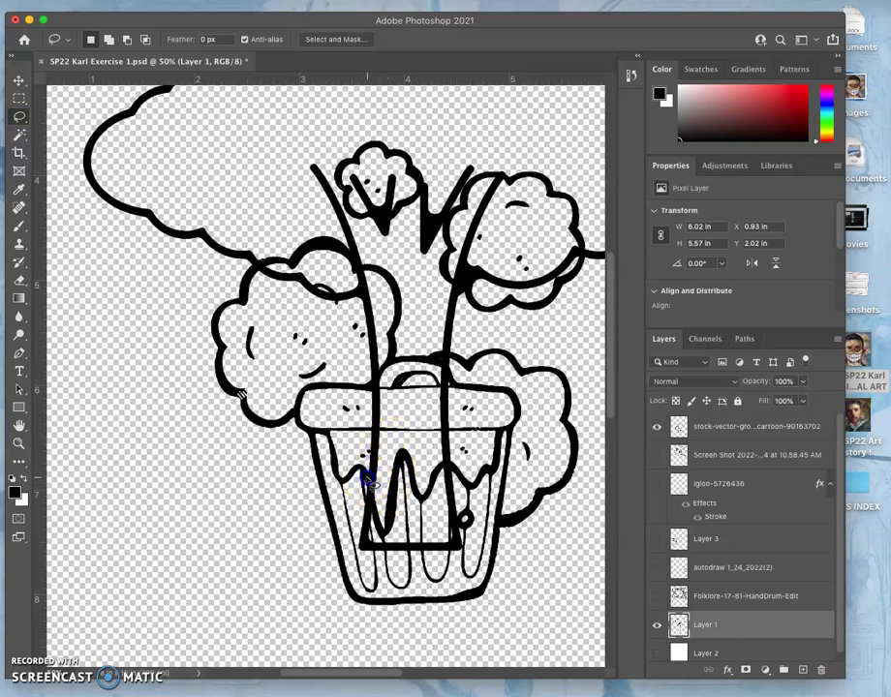
mouse_move(377, 513)
mouse_down()
mouse_move(453, 470)
mouse_move(488, 491)
mouse_move(495, 548)
mouse_move(445, 573)
mouse_move(357, 566)
mouse_move(326, 536)
mouse_move(348, 487)
mouse_up()
key(Delete)
click(295, 487)
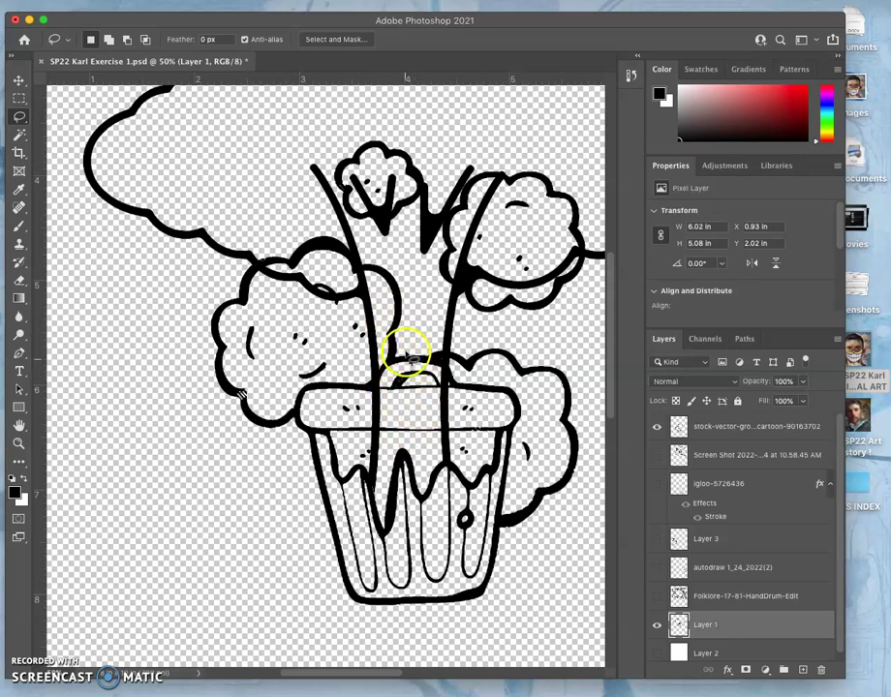
Step: On the cup layer, delete the cup-rim lines crossing inside the trunk
click(700, 428)
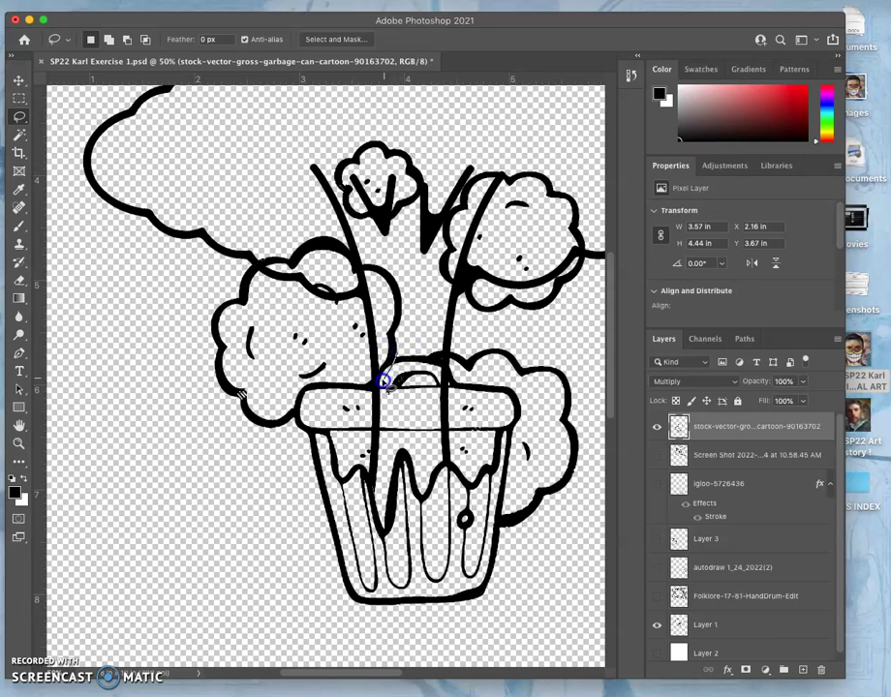
mouse_move(381, 393)
mouse_down()
mouse_move(377, 472)
mouse_move(401, 445)
mouse_move(442, 454)
mouse_move(443, 344)
mouse_move(407, 353)
mouse_up()
key(Delete)
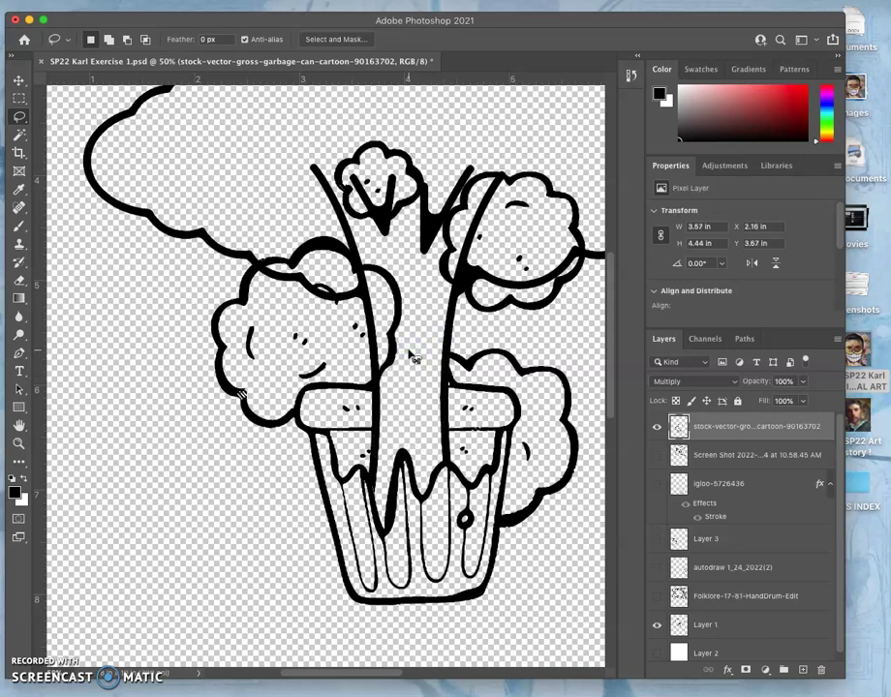
Step: Erase the crossing lines atop the trunk between the flowers on Layer 1
click(432, 326)
scroll(433, 326, up, 5)
scroll(433, 326, right, 2)
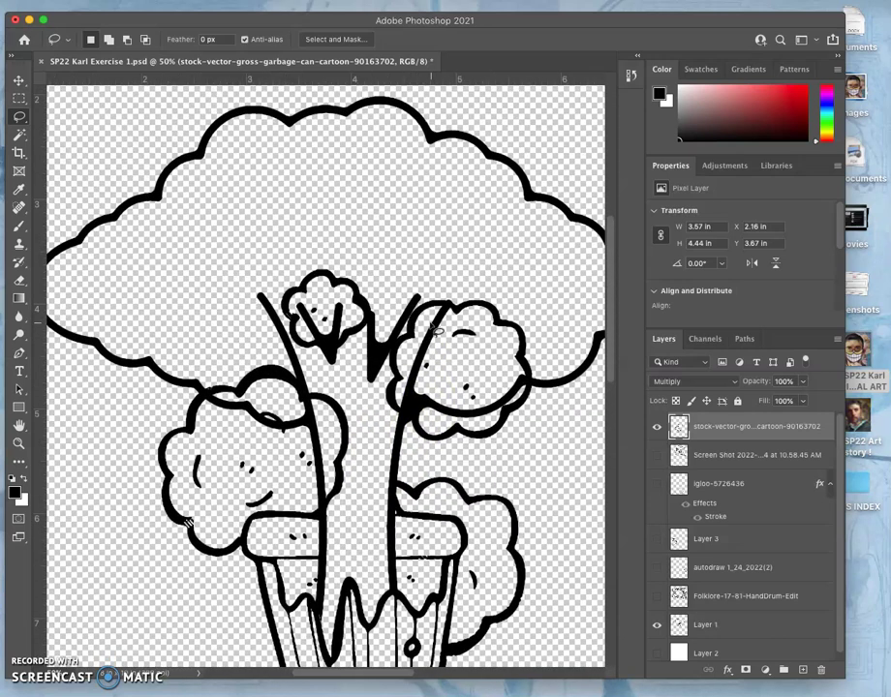
mouse_move(384, 304)
mouse_down()
mouse_move(365, 322)
mouse_move(362, 380)
mouse_move(372, 392)
mouse_move(416, 317)
mouse_move(417, 284)
mouse_move(392, 288)
mouse_up()
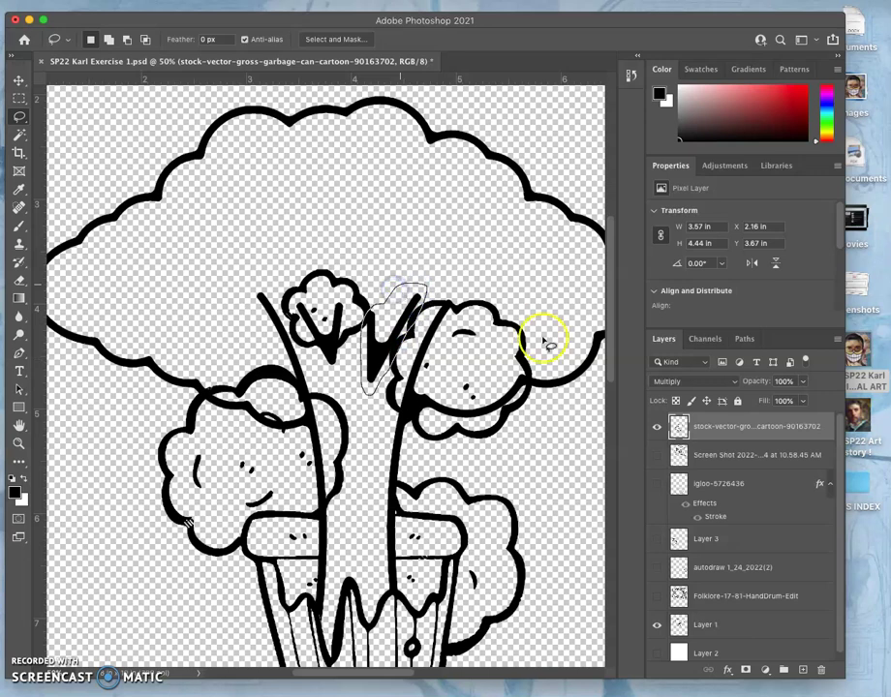
click(699, 625)
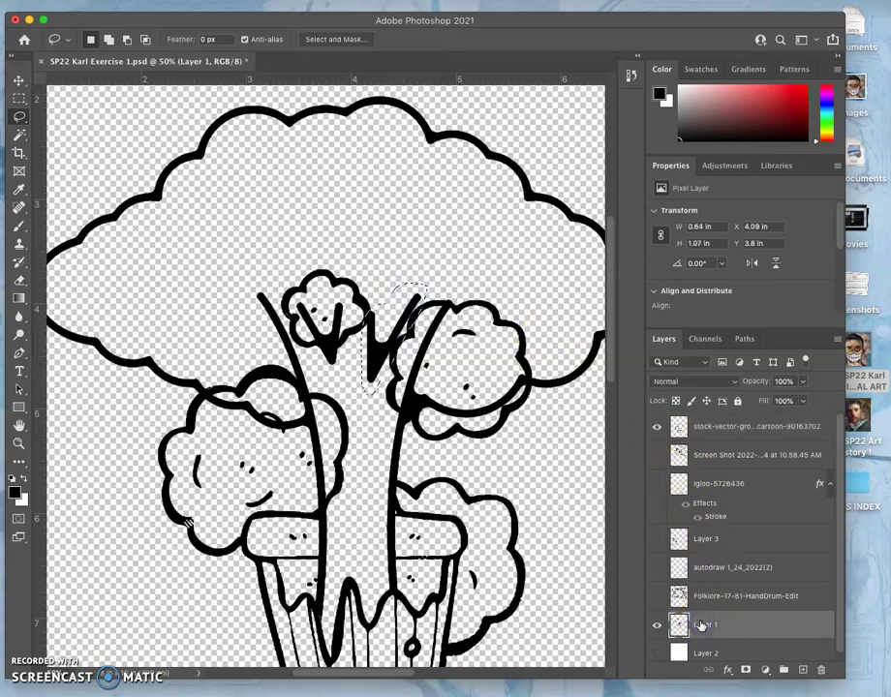
click(618, 523)
Step: Outline the pointed tip beneath the small flower with the Lasso
click(441, 367)
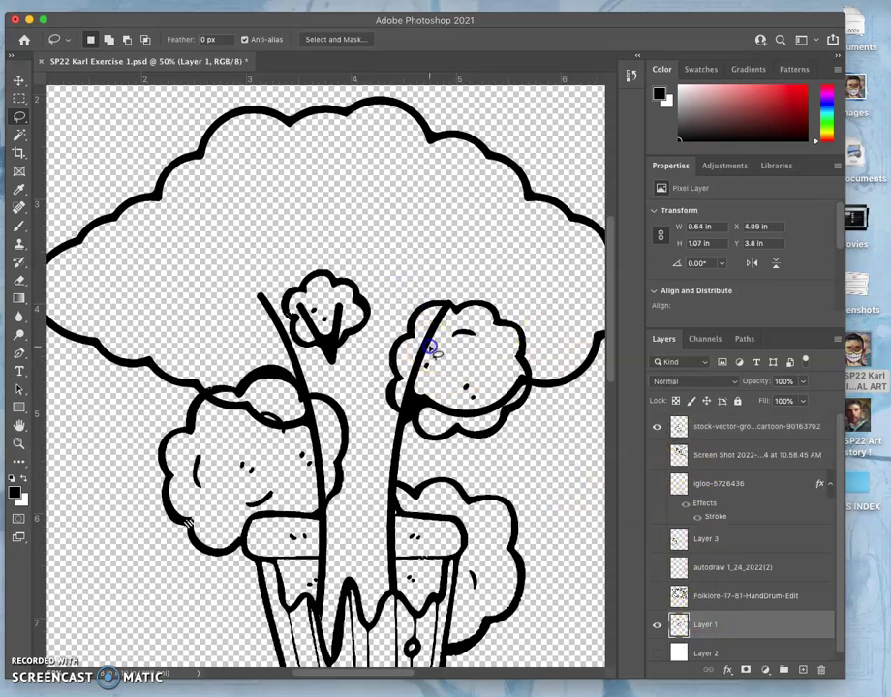
click(455, 419)
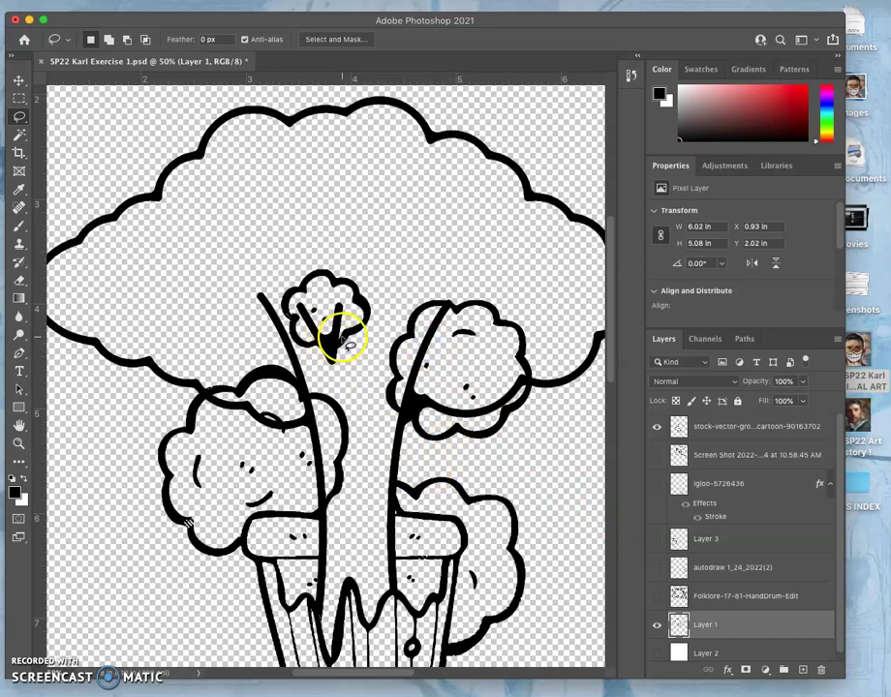
drag(318, 343, 321, 366)
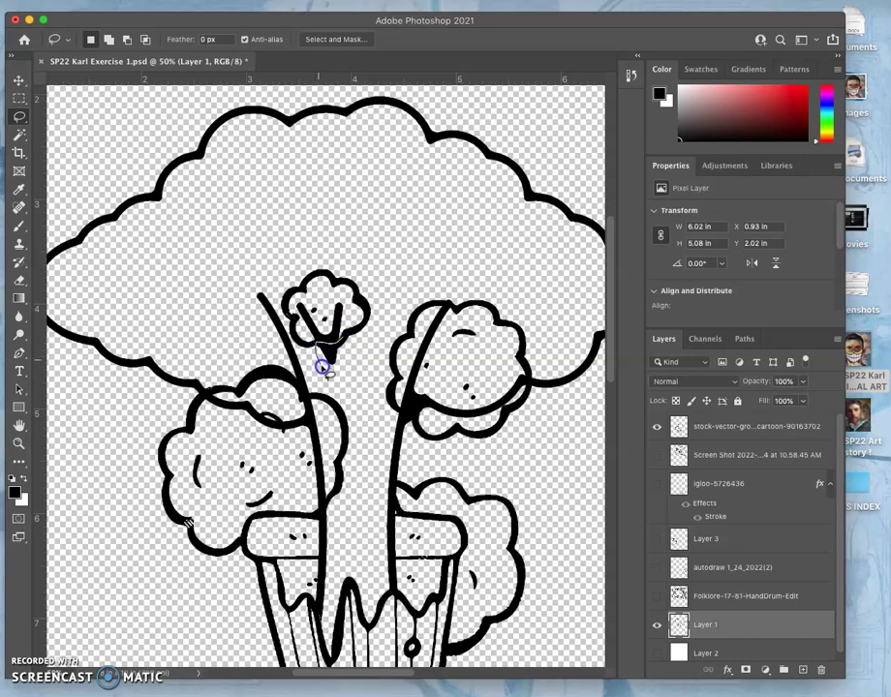
click(384, 344)
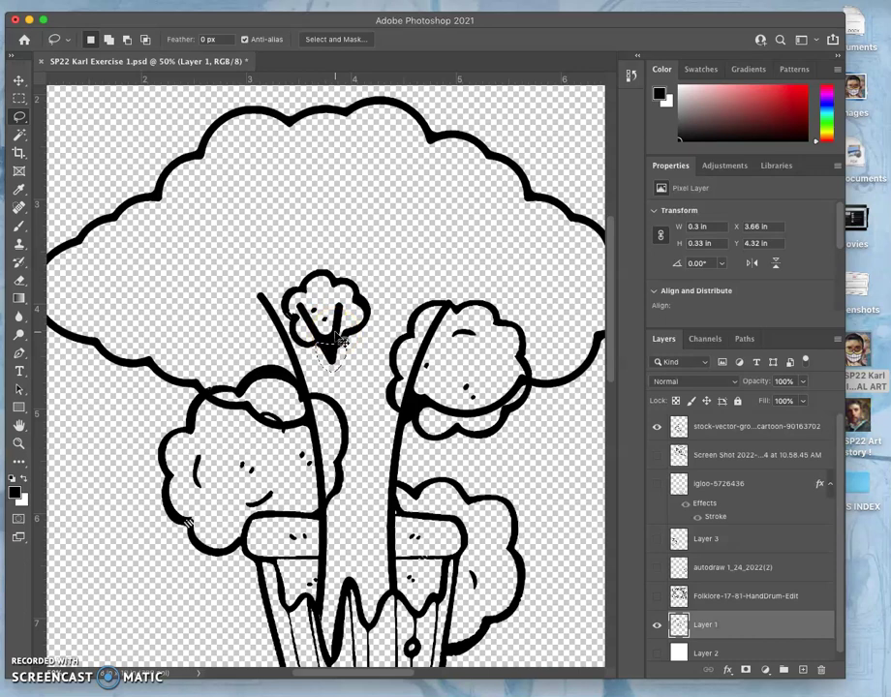
scroll(335, 341, up, 3)
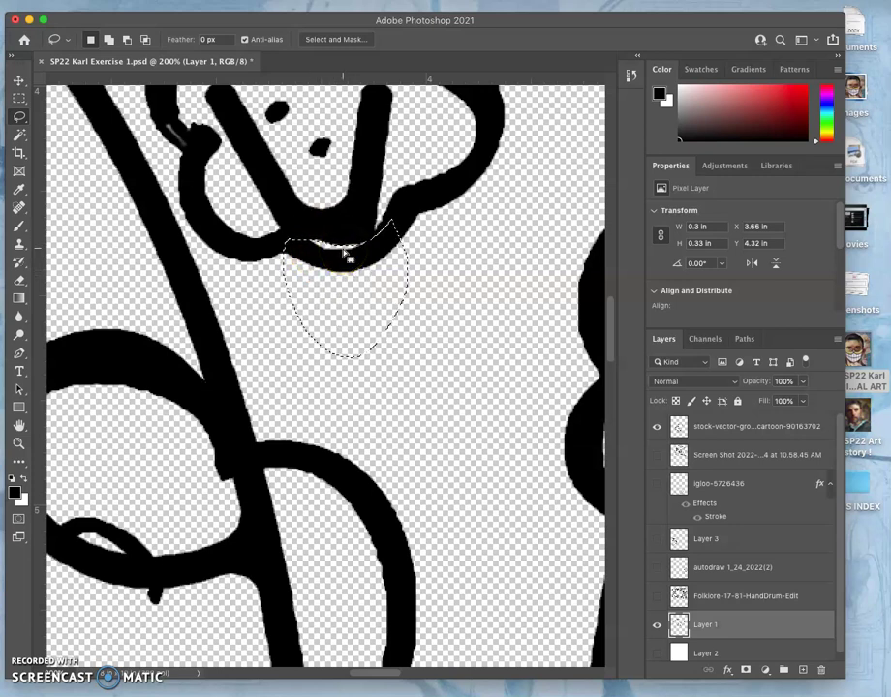
Step: Step back in History to restore the erased flower tip
click(630, 75)
click(502, 338)
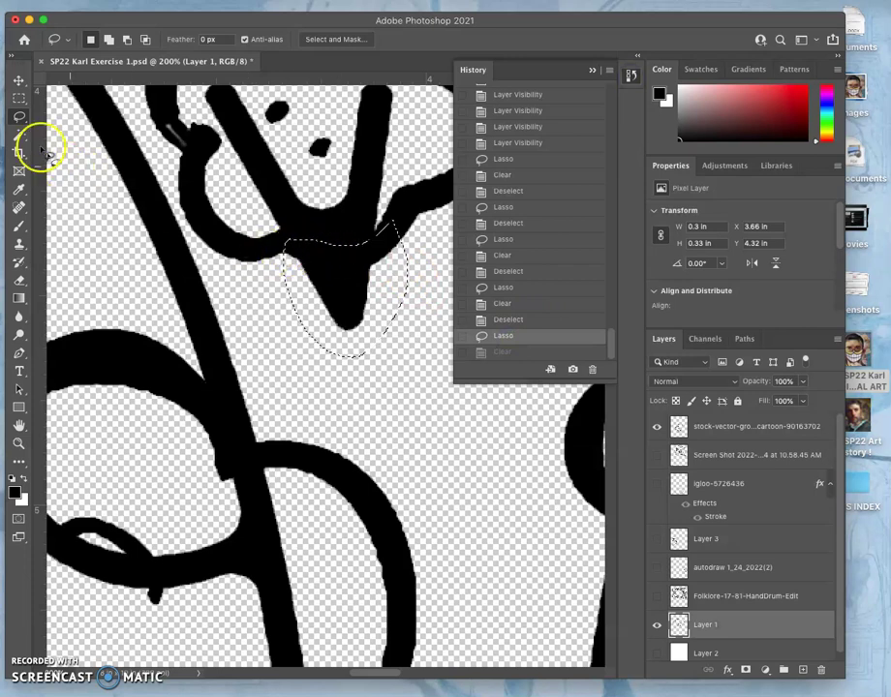
click(592, 71)
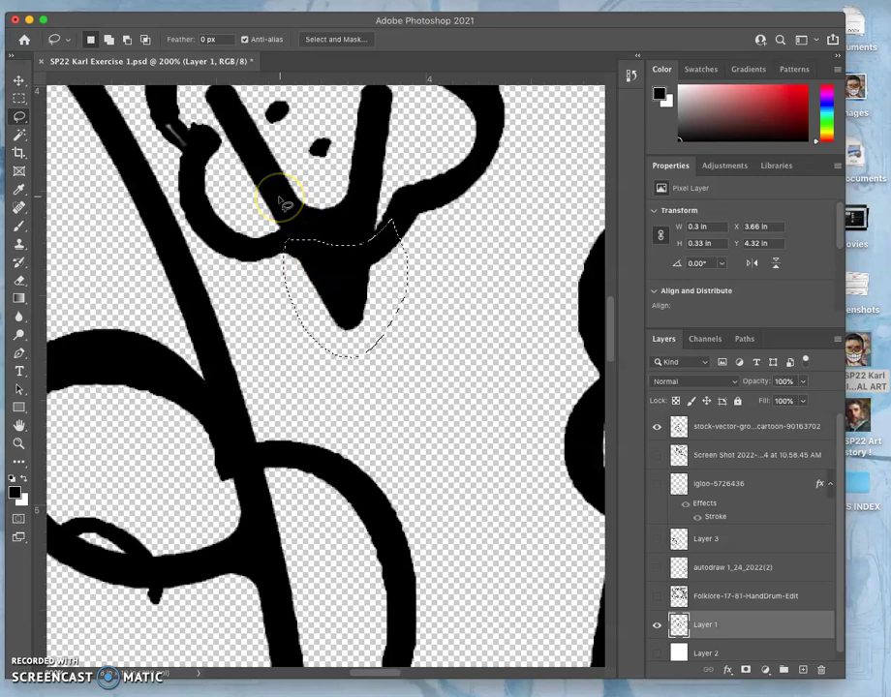
Step: Subtract the flower's edge from the selection and delete the stray V-shaped stroke beneath it
key(alt)
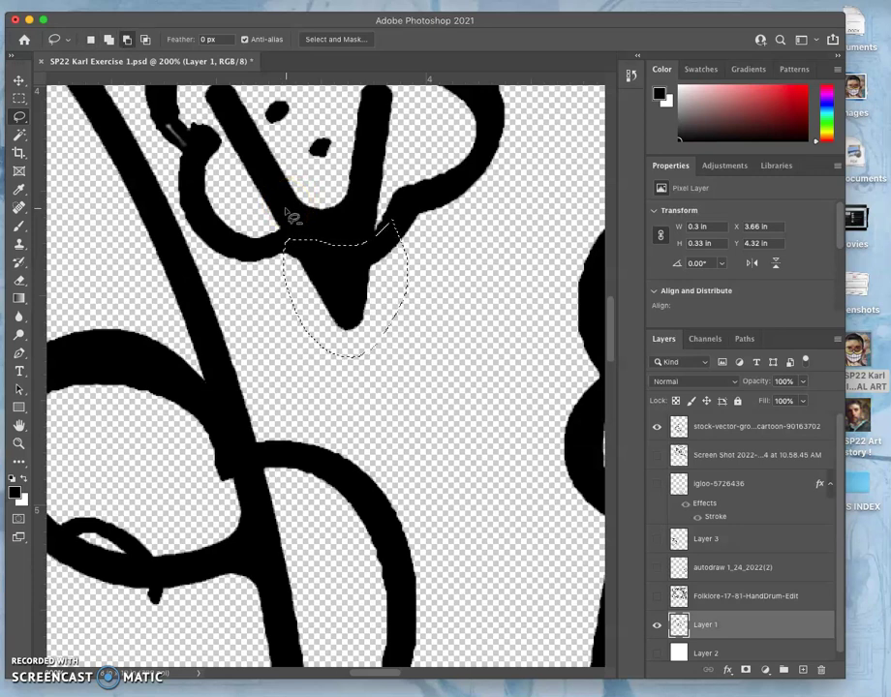
drag(286, 237, 315, 254)
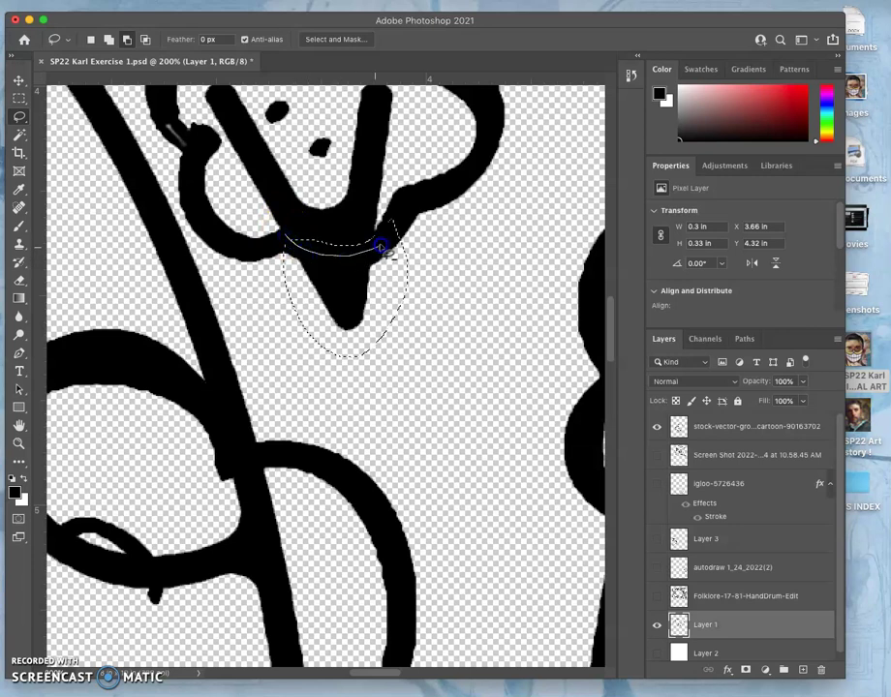
mouse_move(364, 196)
mouse_down()
mouse_move(316, 204)
mouse_move(289, 235)
mouse_up()
click(317, 259)
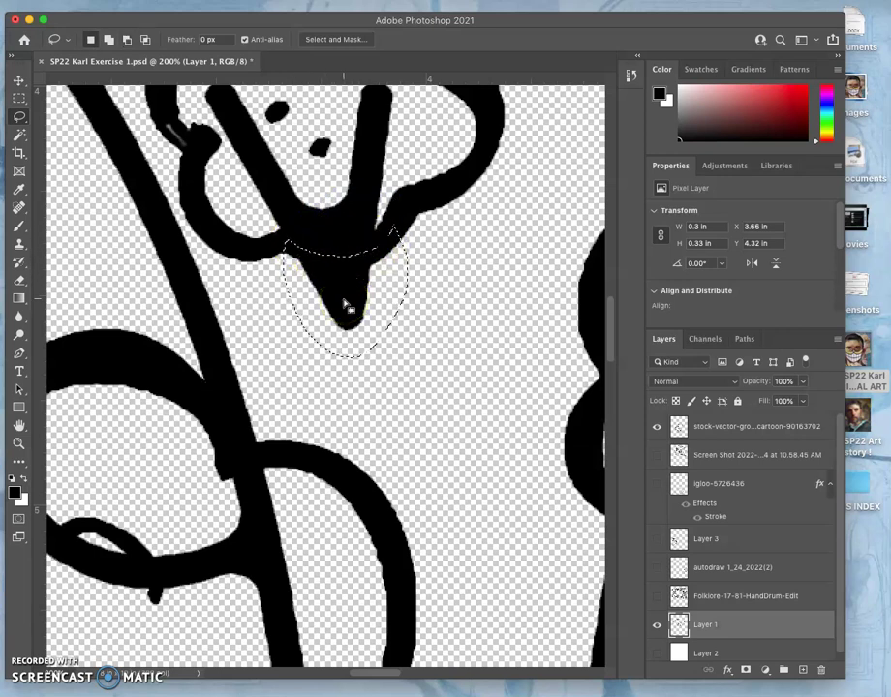
key(Delete)
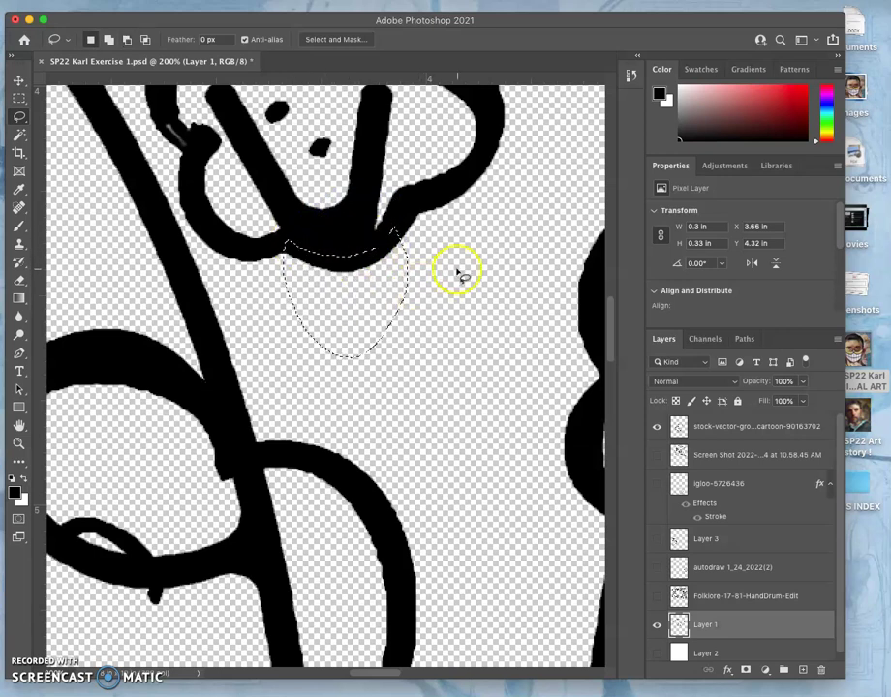
click(407, 267)
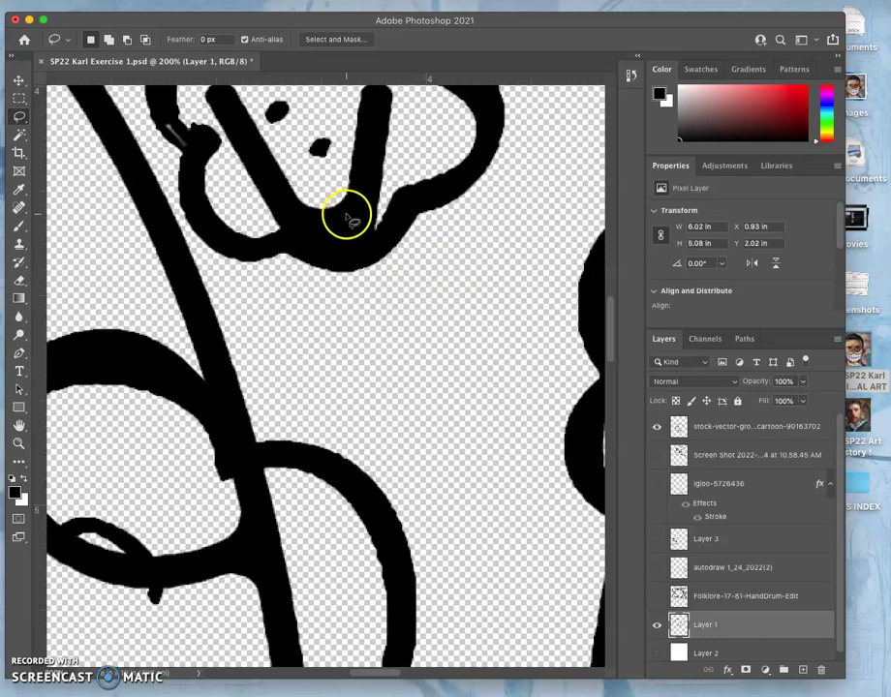
scroll(346, 215, up, 3)
scroll(346, 214, left, 1)
scroll(312, 213, down, 10)
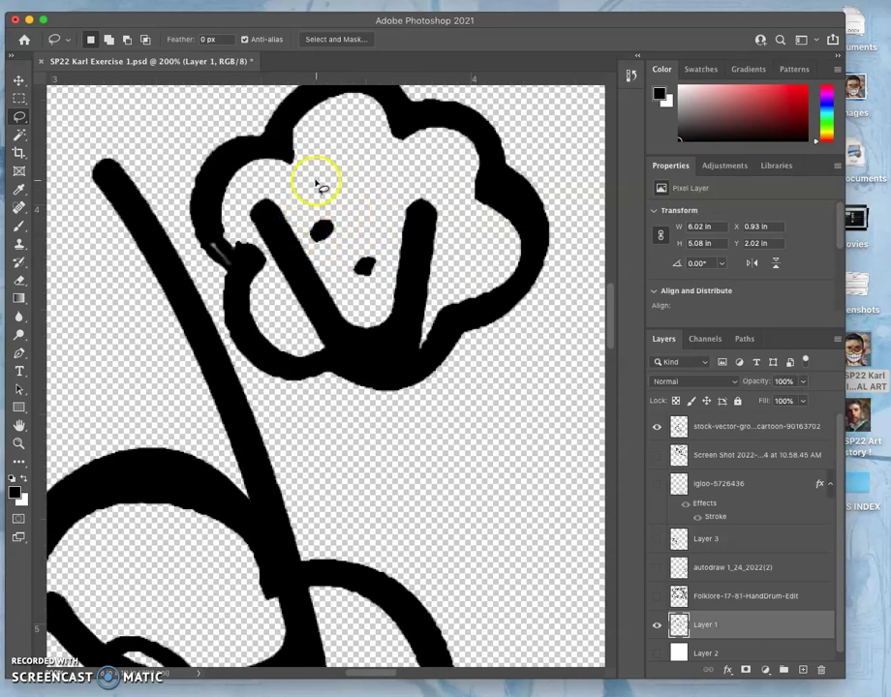
scroll(314, 204, left, 5)
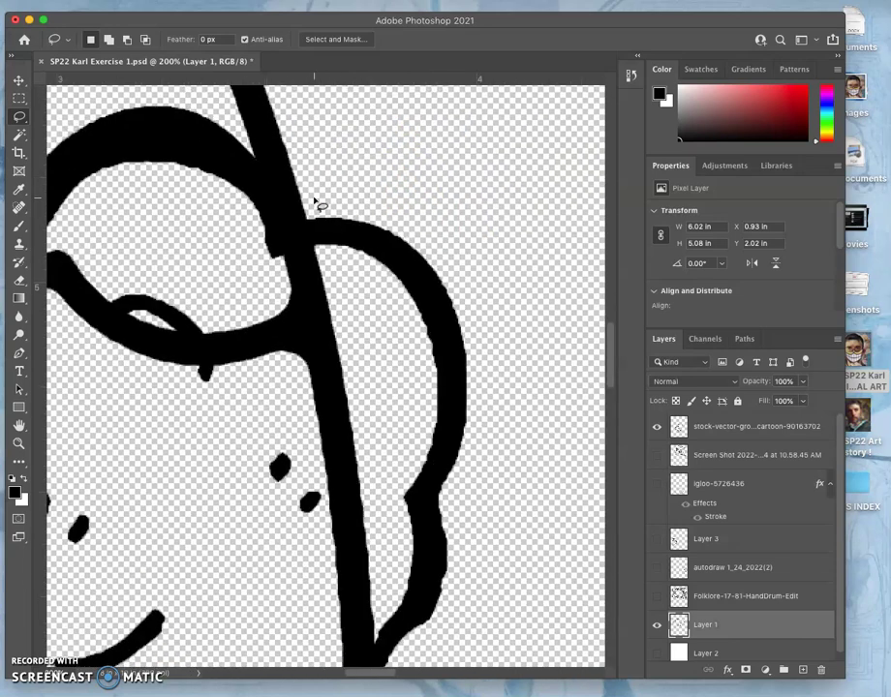
Step: Outline the branch line where it crosses the left flower scoop
drag(319, 242, 290, 286)
scroll(293, 288, left, 2)
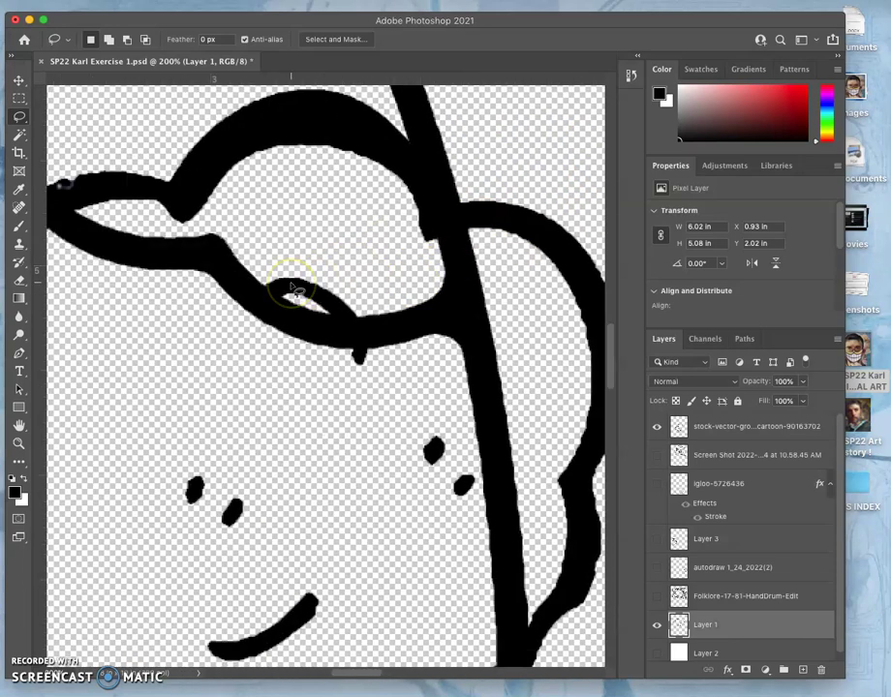
scroll(294, 288, down, 4)
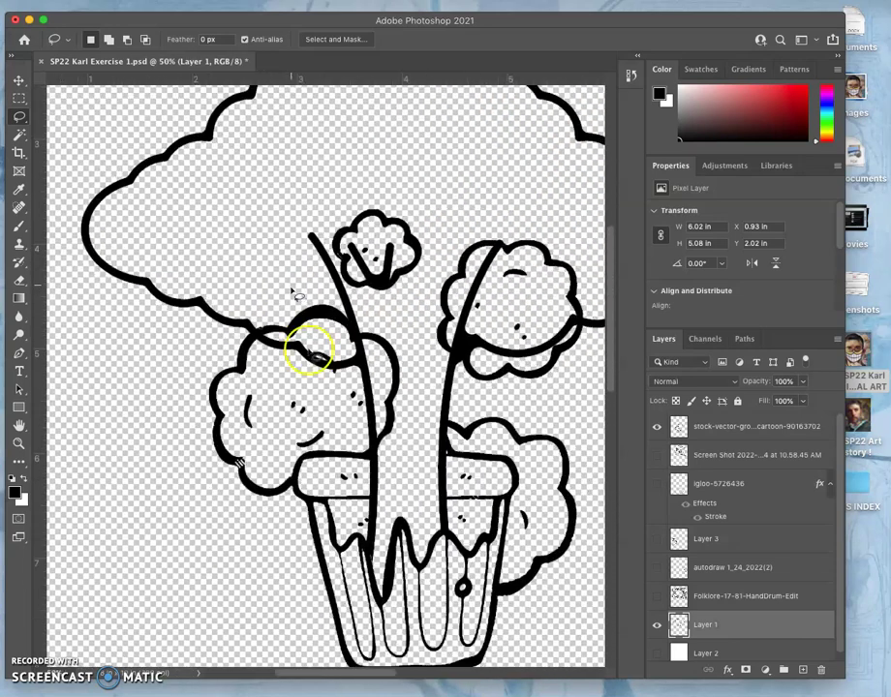
mouse_move(319, 375)
mouse_down()
mouse_move(283, 337)
mouse_move(263, 344)
mouse_move(264, 363)
mouse_move(286, 388)
mouse_move(315, 398)
mouse_move(357, 444)
mouse_move(375, 443)
mouse_move(383, 410)
mouse_move(370, 350)
mouse_move(282, 341)
mouse_up()
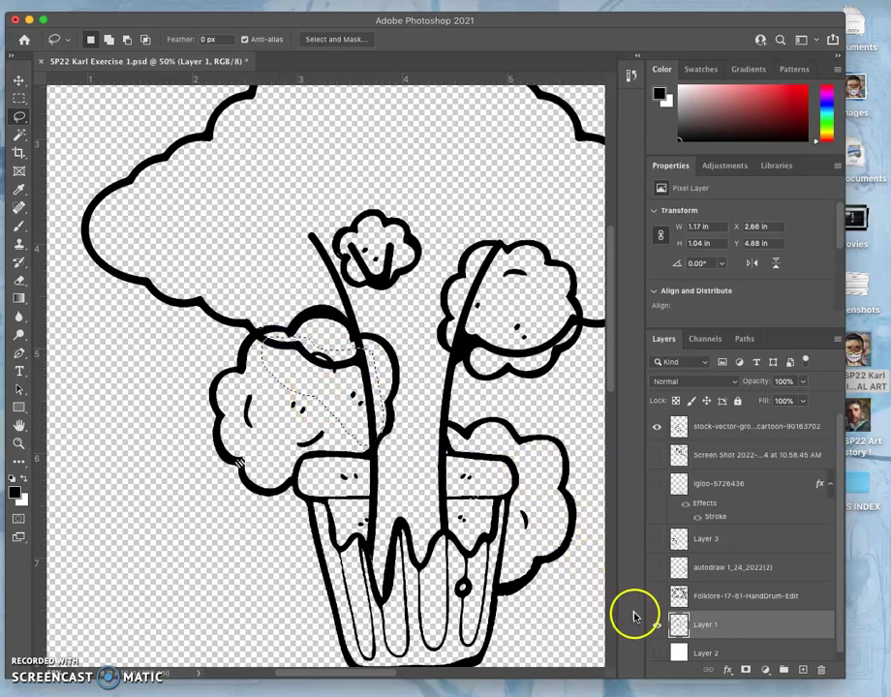
Step: Redraw the outline along the scoop's upper edge and set the Lasso to New Selection
scroll(360, 399, up, 1)
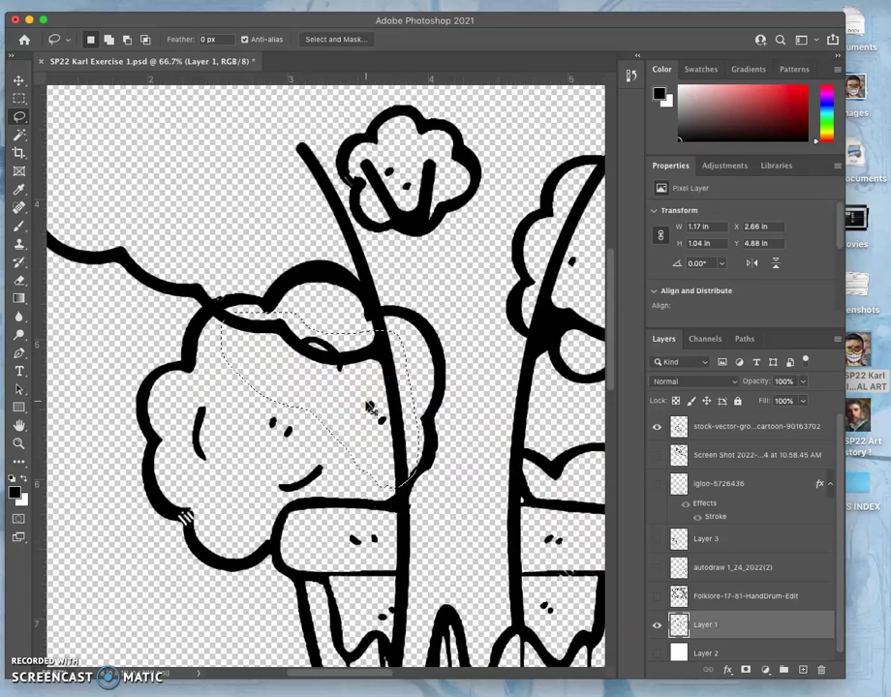
scroll(366, 407, up, 1)
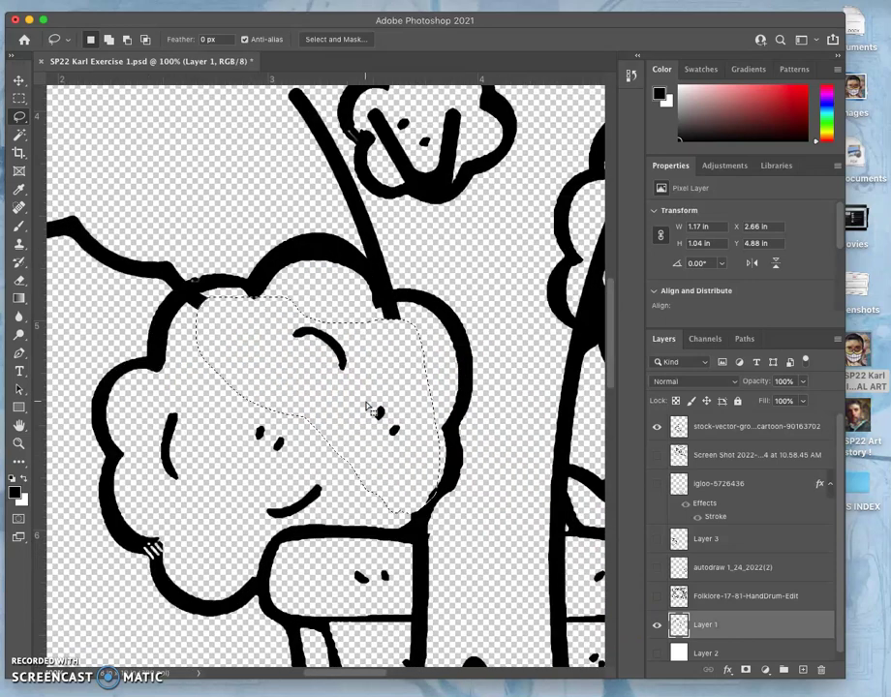
mouse_move(366, 406)
mouse_down()
mouse_move(382, 374)
mouse_move(232, 337)
mouse_move(207, 296)
mouse_move(253, 341)
mouse_move(219, 290)
mouse_up()
click(234, 318)
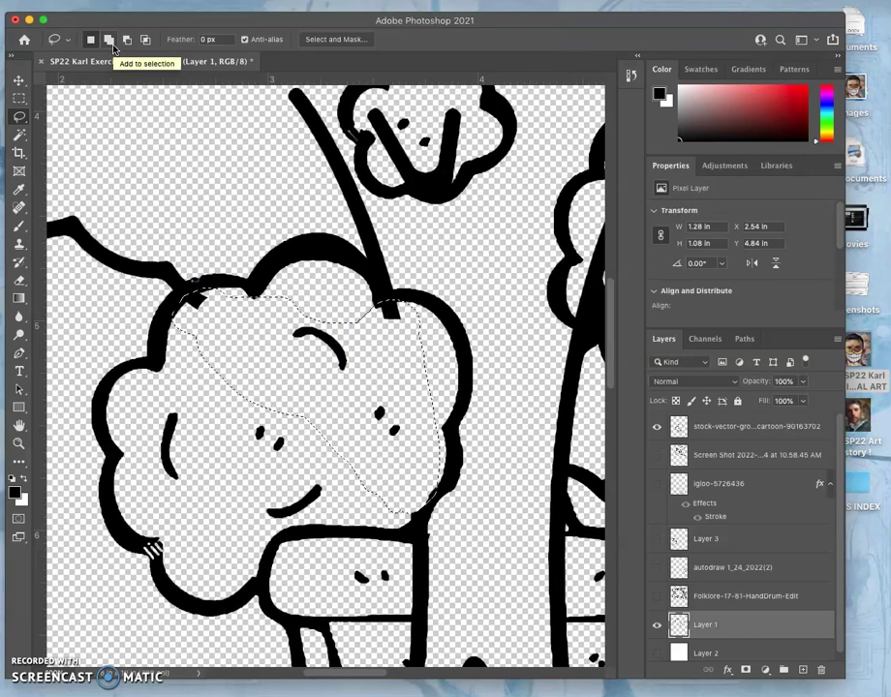
click(91, 41)
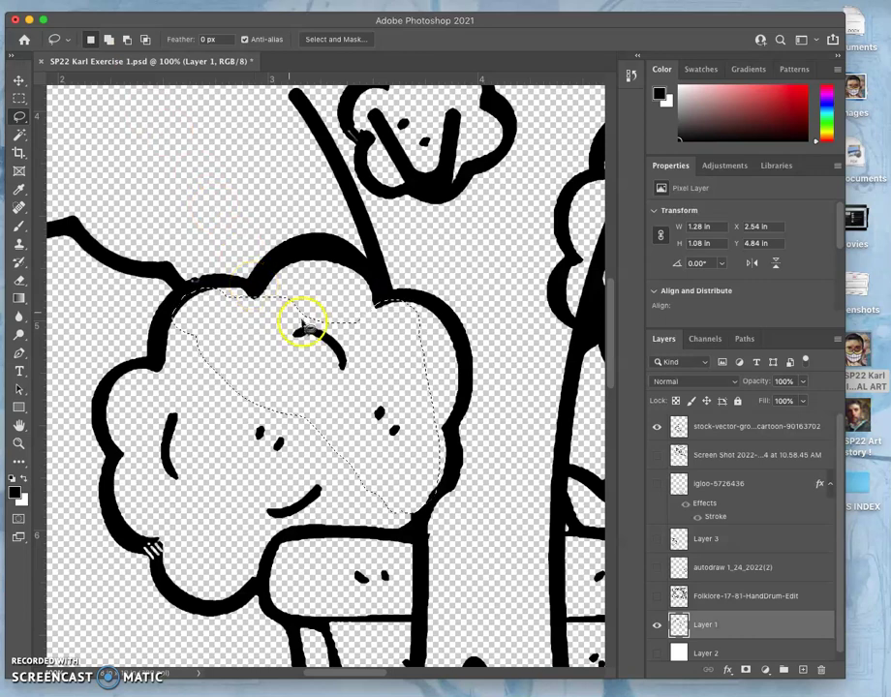
scroll(273, 392, down, 3)
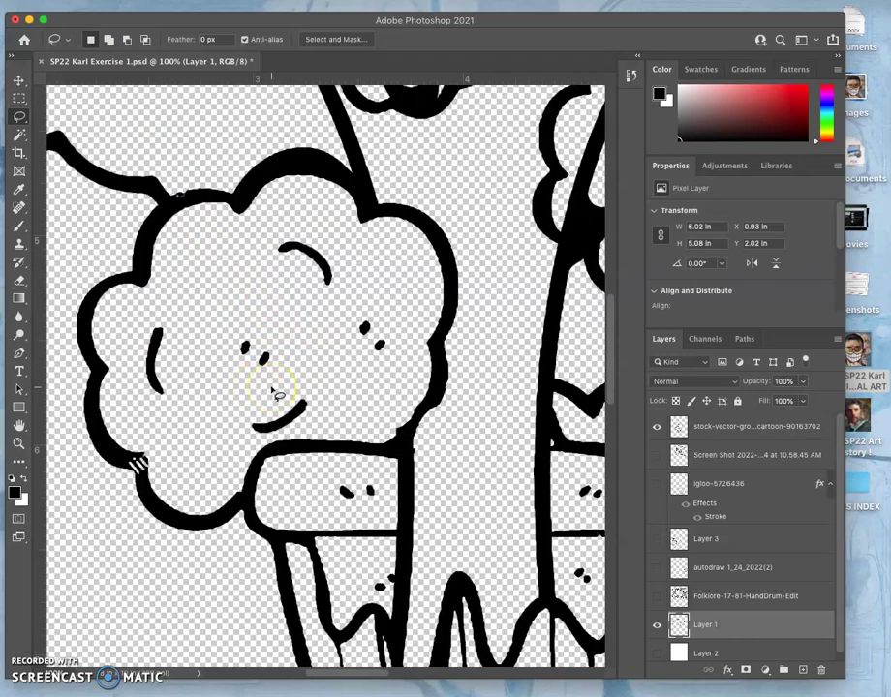
scroll(276, 392, right, 8)
scroll(276, 392, up, 3)
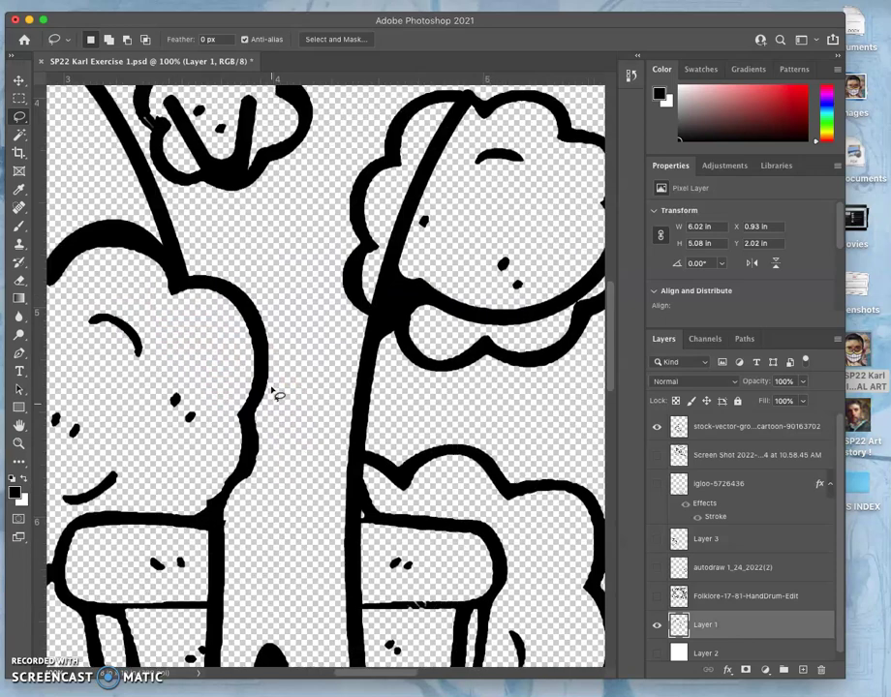
scroll(274, 392, up, 4)
scroll(274, 393, right, 3)
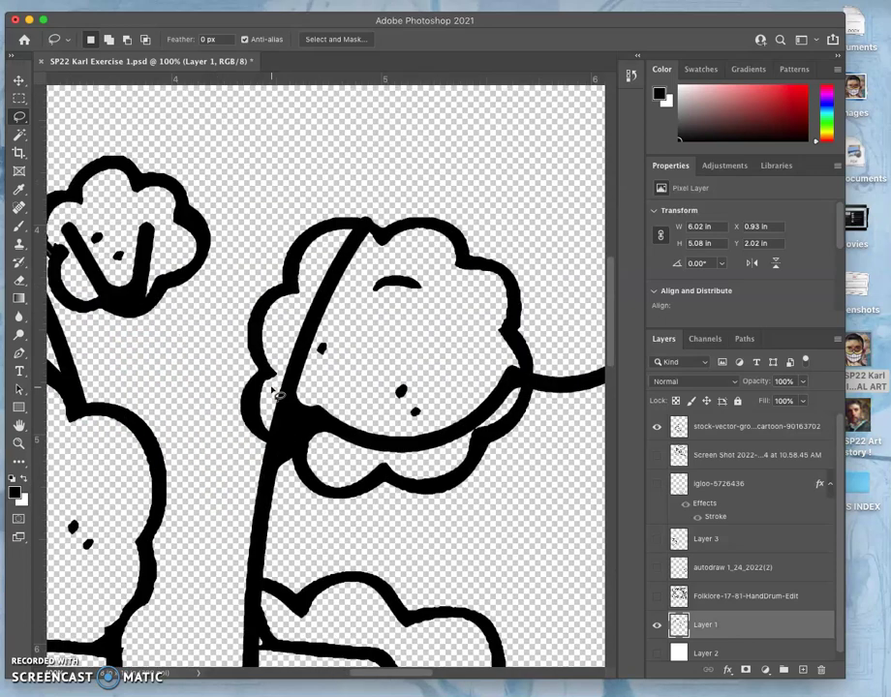
Step: Erase the trunk line inside the right crown and outline the overlap at its left bump
mouse_move(384, 253)
mouse_down()
mouse_move(361, 203)
mouse_move(304, 248)
mouse_move(273, 311)
mouse_move(260, 371)
mouse_move(264, 415)
mouse_move(278, 439)
mouse_move(302, 431)
mouse_move(328, 388)
mouse_move(421, 313)
mouse_move(423, 258)
mouse_up()
key(Delete)
click(431, 317)
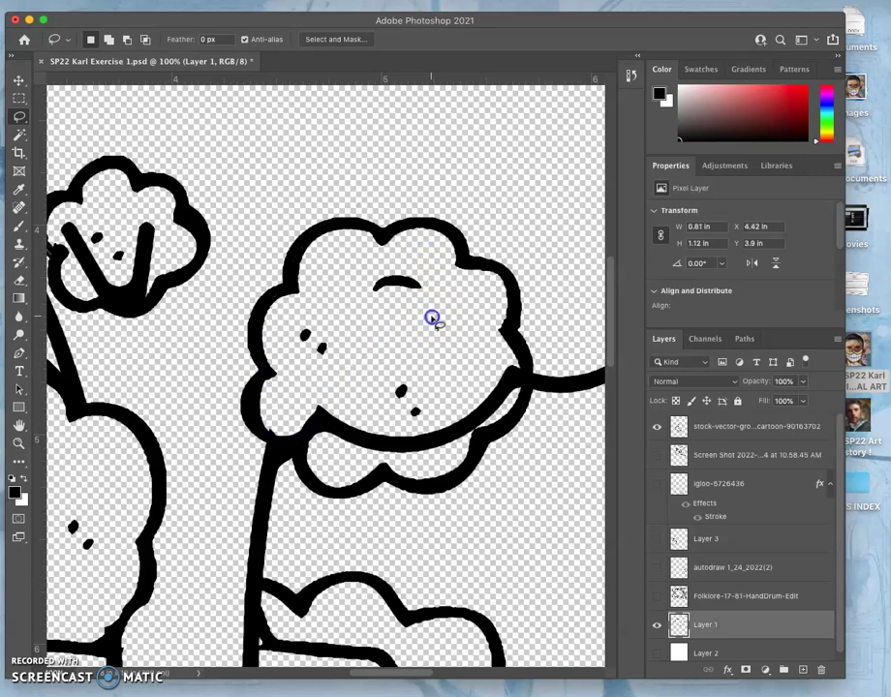
mouse_move(432, 318)
mouse_down()
mouse_move(279, 378)
mouse_move(261, 394)
mouse_move(264, 426)
mouse_move(313, 419)
mouse_move(321, 394)
mouse_move(311, 385)
mouse_move(318, 391)
mouse_up()
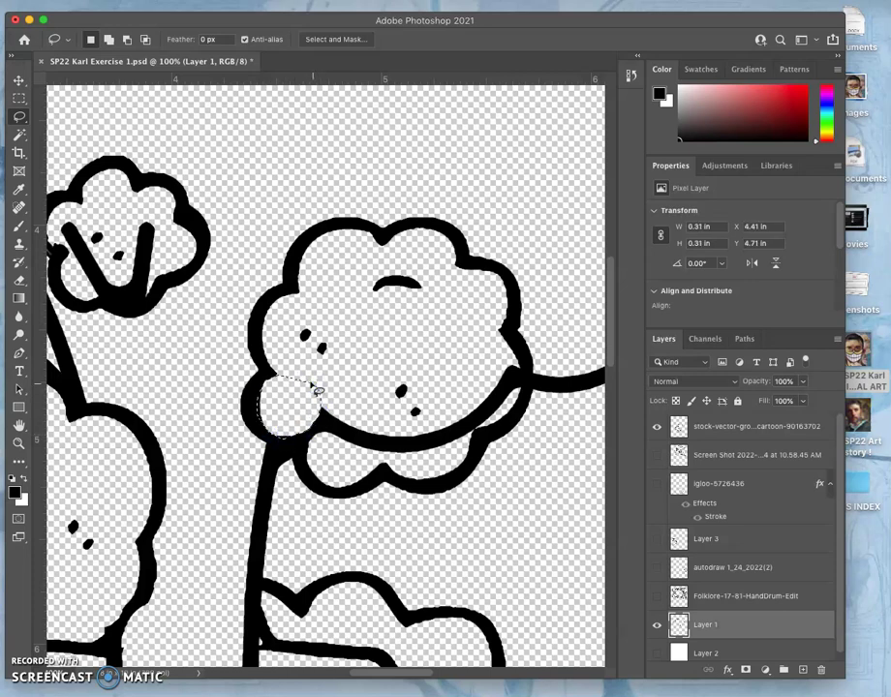
click(403, 341)
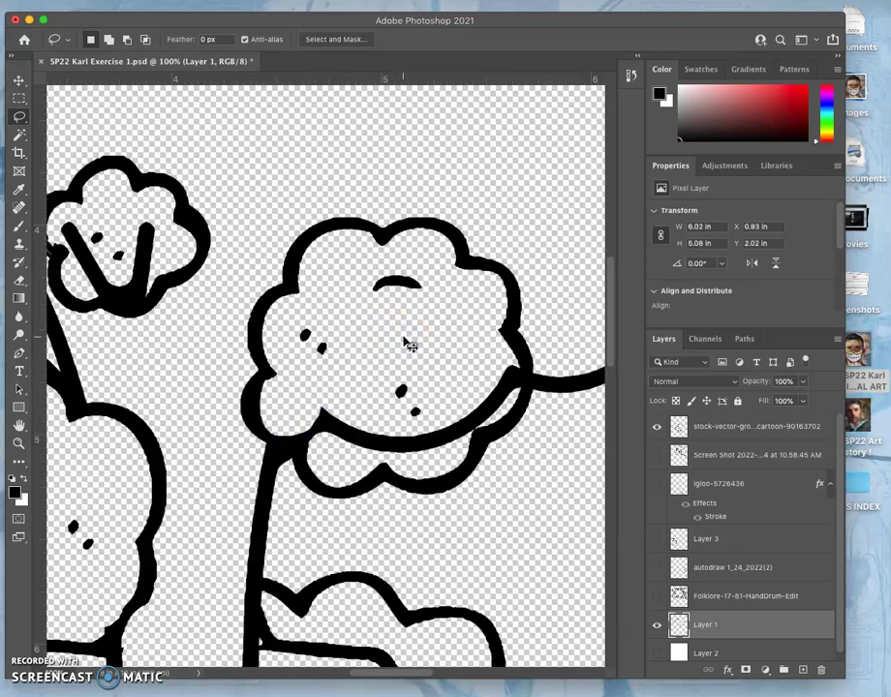
key(super+minus)
key(super+minus)
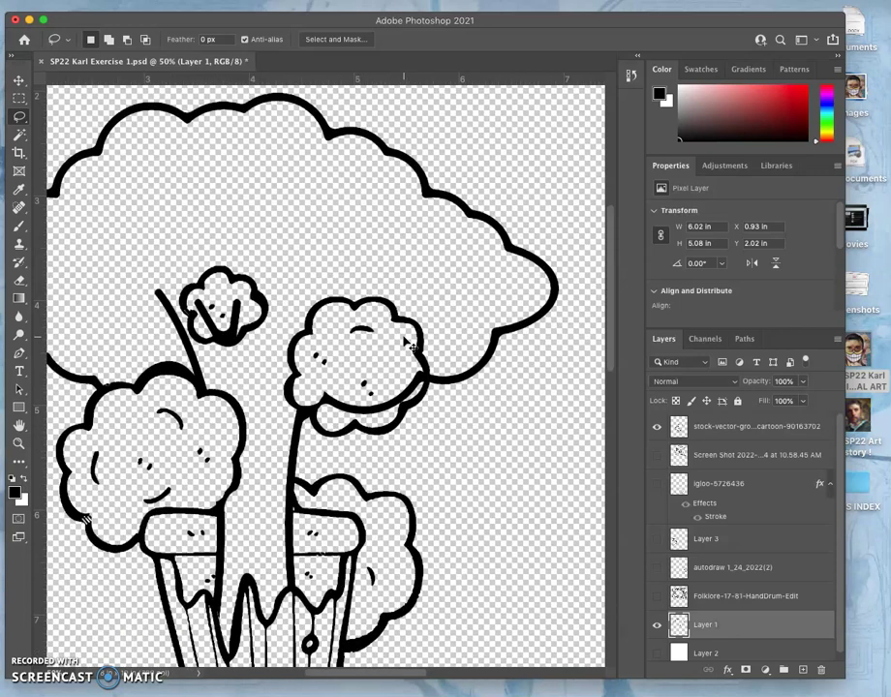
key(super+plus)
key(super+plus)
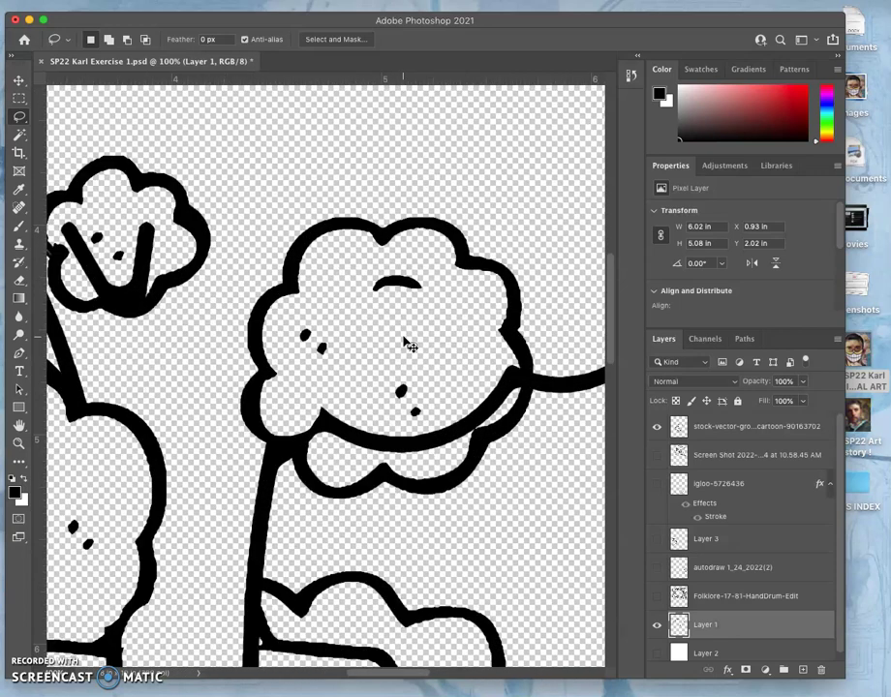
Step: Erase the left end of the crown's lower curve and outline a strip at its lower right
click(374, 405)
mouse_move(375, 412)
mouse_down()
mouse_move(357, 449)
mouse_move(331, 456)
mouse_move(293, 447)
mouse_move(285, 430)
mouse_move(291, 404)
mouse_move(347, 389)
mouse_up()
key(Delete)
click(387, 378)
click(451, 378)
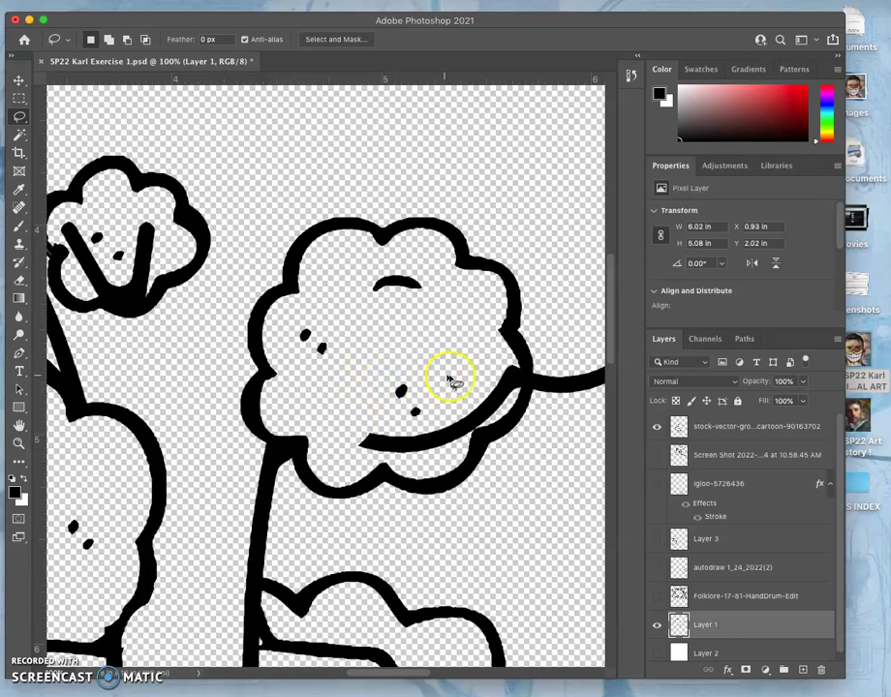
mouse_move(448, 384)
mouse_down()
mouse_move(446, 429)
mouse_move(466, 444)
mouse_move(525, 397)
mouse_move(521, 359)
mouse_move(479, 346)
mouse_move(453, 366)
mouse_up()
click(438, 358)
click(452, 453)
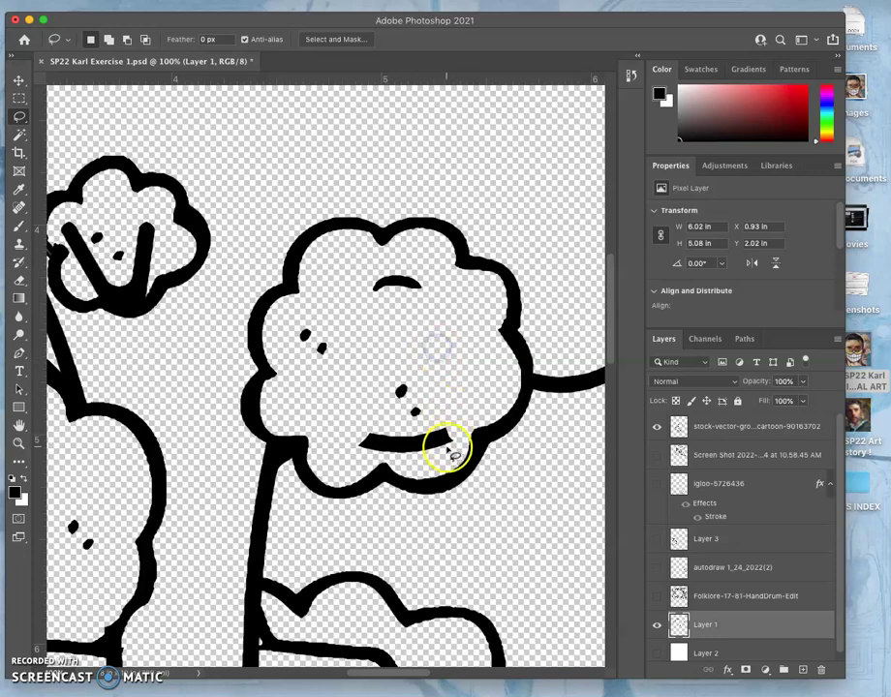
Step: Erase the right end of the lower curve and zoom out to the whole tree at 33.3%
click(452, 426)
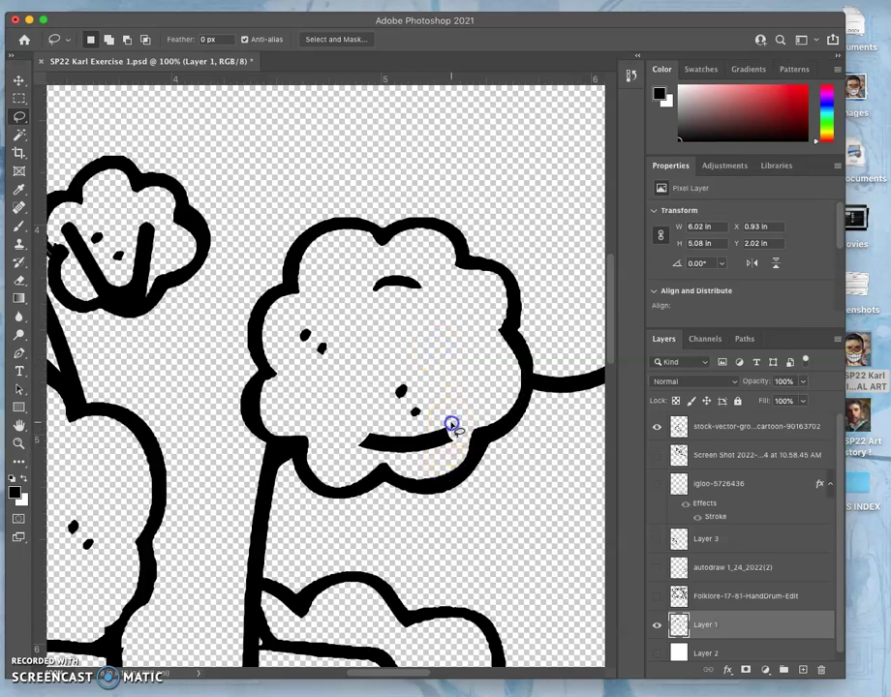
mouse_move(442, 435)
mouse_down()
mouse_move(397, 460)
mouse_move(348, 440)
mouse_move(349, 468)
mouse_move(424, 466)
mouse_move(469, 444)
mouse_move(462, 414)
mouse_up()
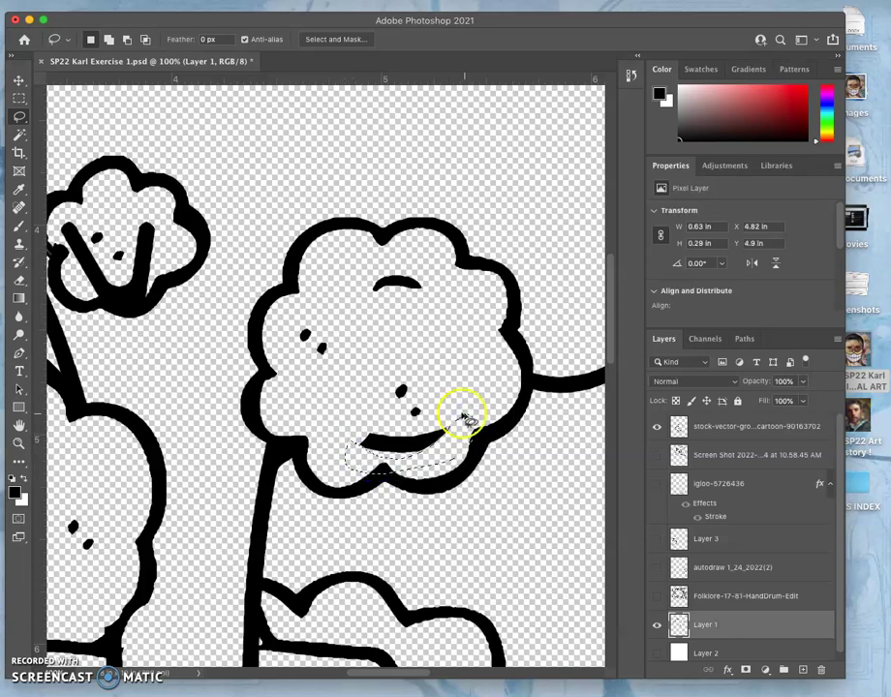
key(Delete)
click(446, 373)
click(401, 445)
key(super+minus)
key(super+minus)
key(super+minus)
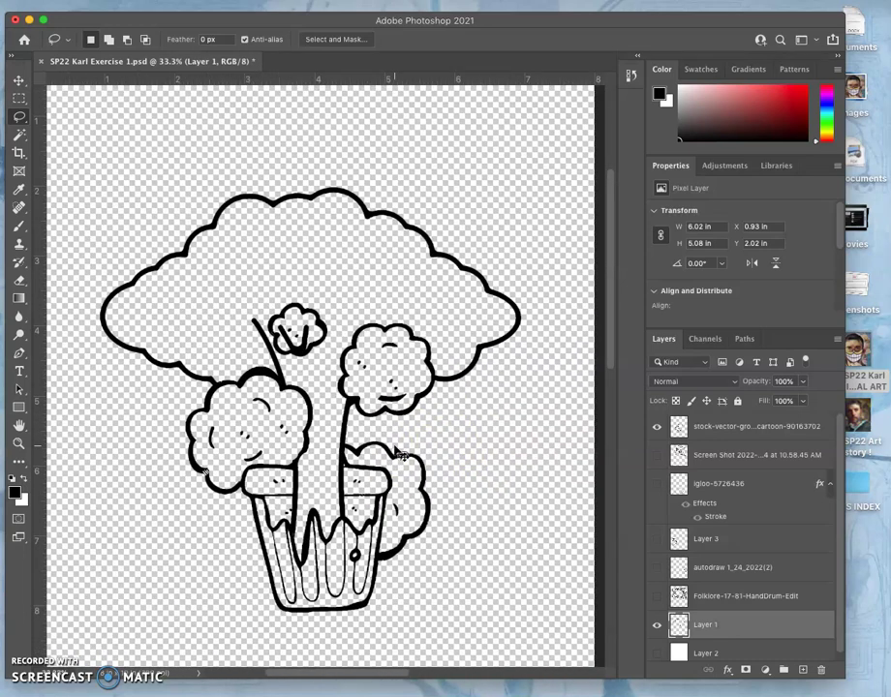
Step: Lasso the thin branch line below the small flower and delete it
mouse_move(401, 453)
mouse_down()
mouse_move(473, 472)
mouse_move(509, 523)
mouse_move(492, 432)
mouse_up()
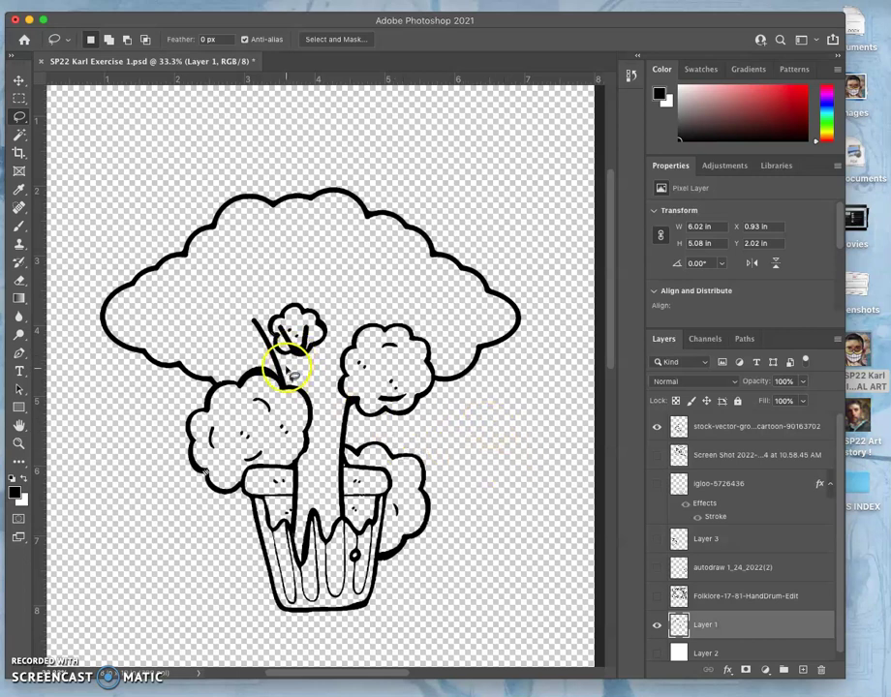
drag(286, 367, 281, 360)
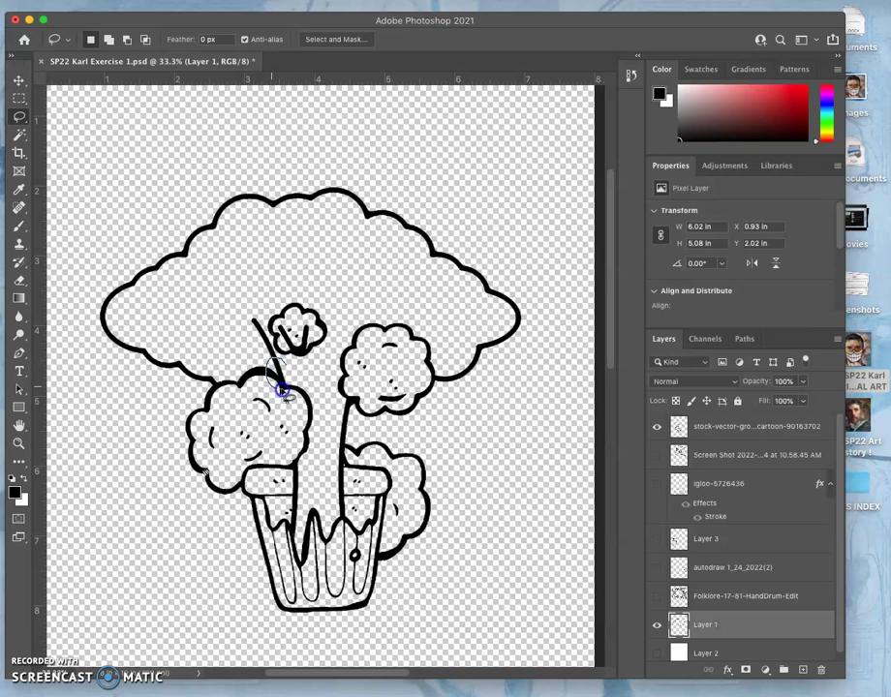
key(Delete)
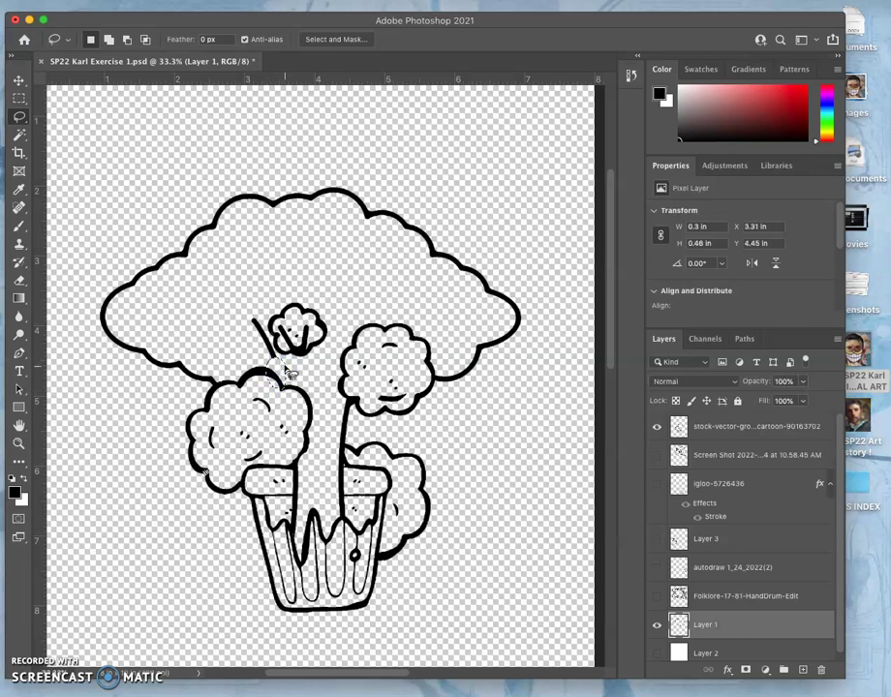
Step: At 66.7% zoom, lasso around the two leftover strokes beside the small flower
drag(338, 431, 341, 431)
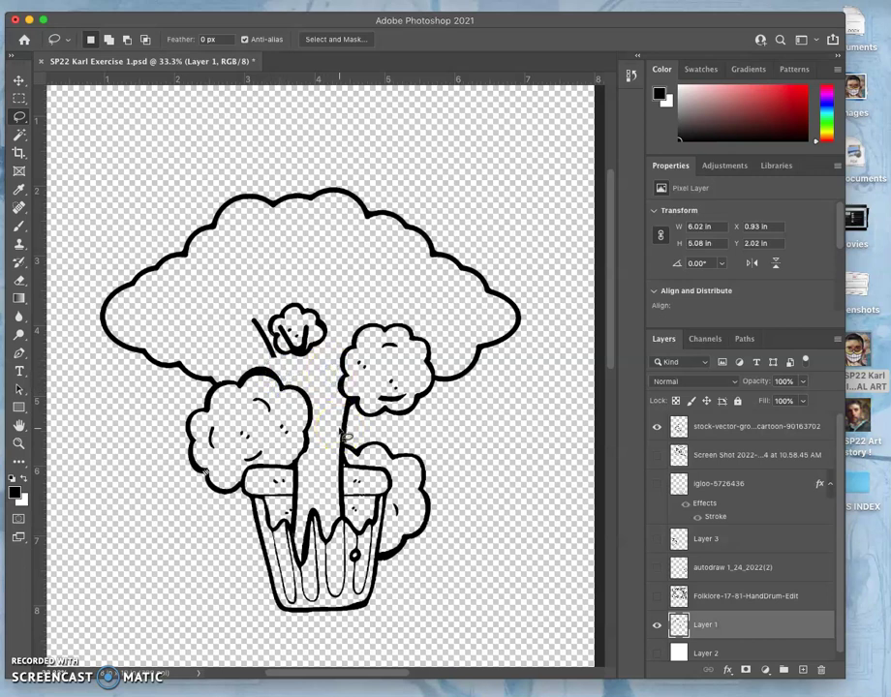
scroll(341, 434, up, 2)
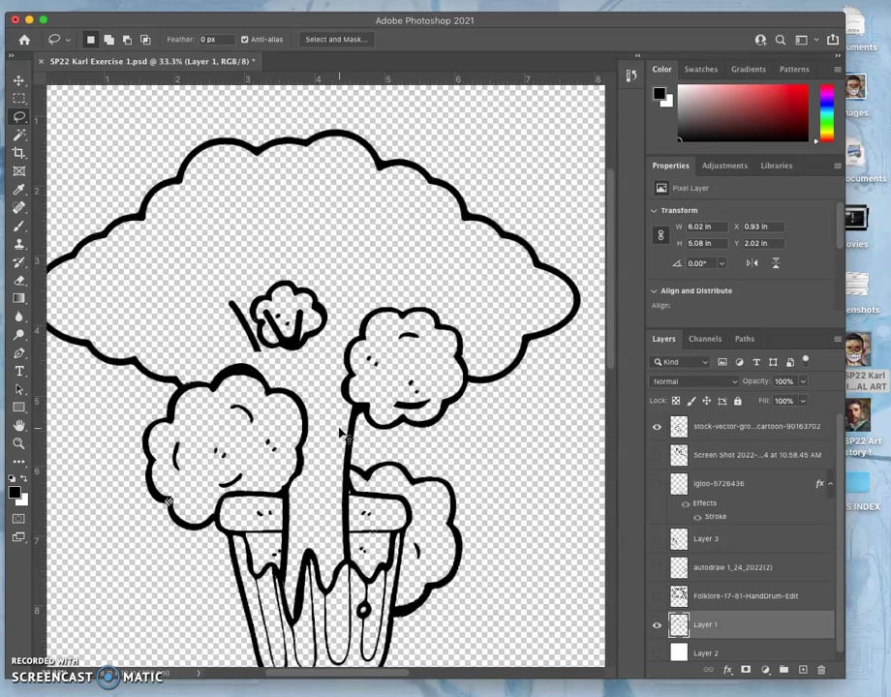
scroll(340, 436, left, 5)
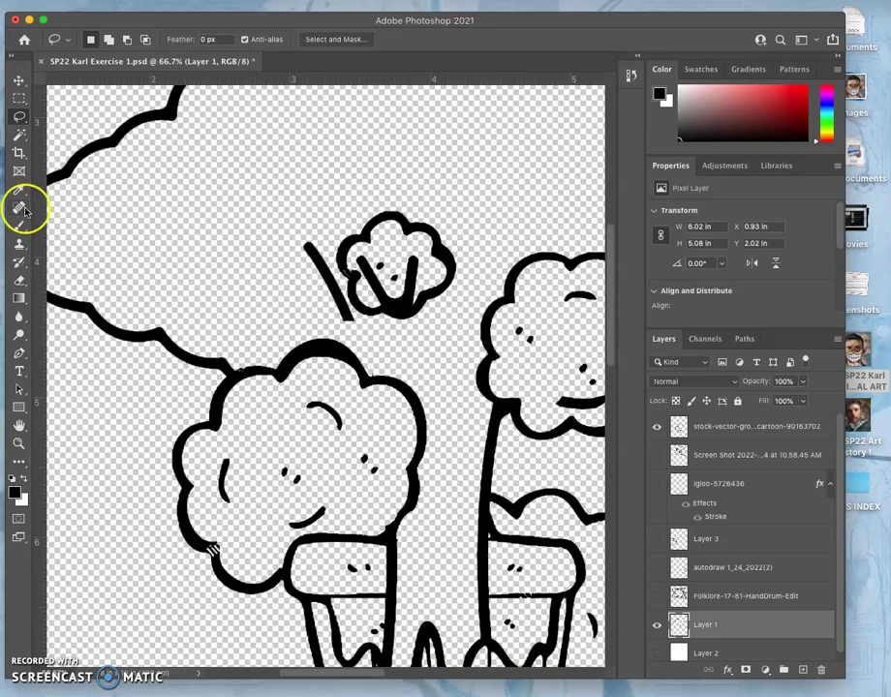
drag(24, 205, 19, 118)
mouse_move(295, 232)
mouse_down()
mouse_move(300, 242)
mouse_move(322, 241)
mouse_move(360, 291)
mouse_move(358, 323)
mouse_move(335, 328)
mouse_move(279, 235)
mouse_up()
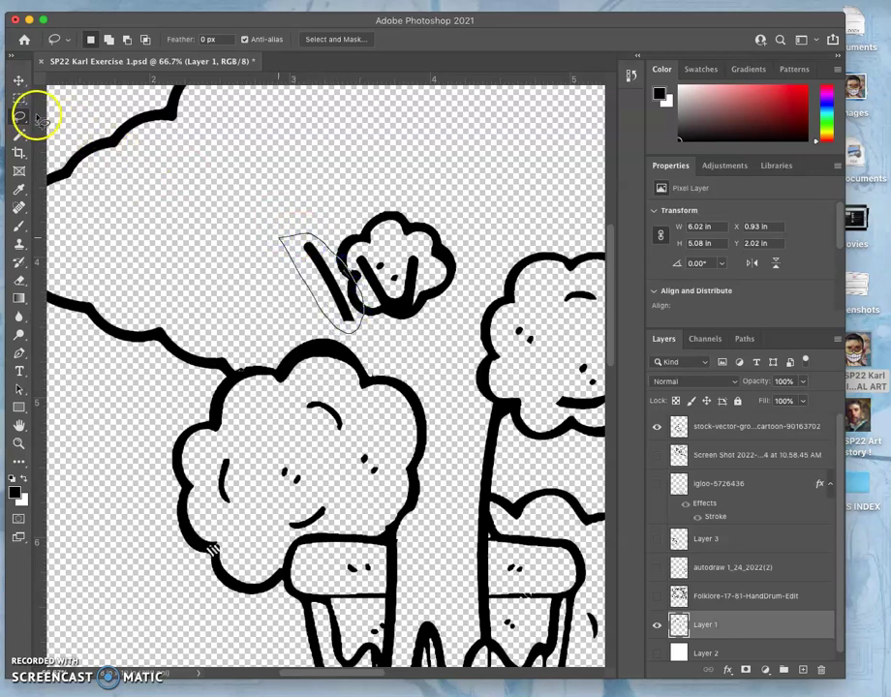
Step: Move the selected branch stroke below the small flower, beside the small broccoli
click(18, 81)
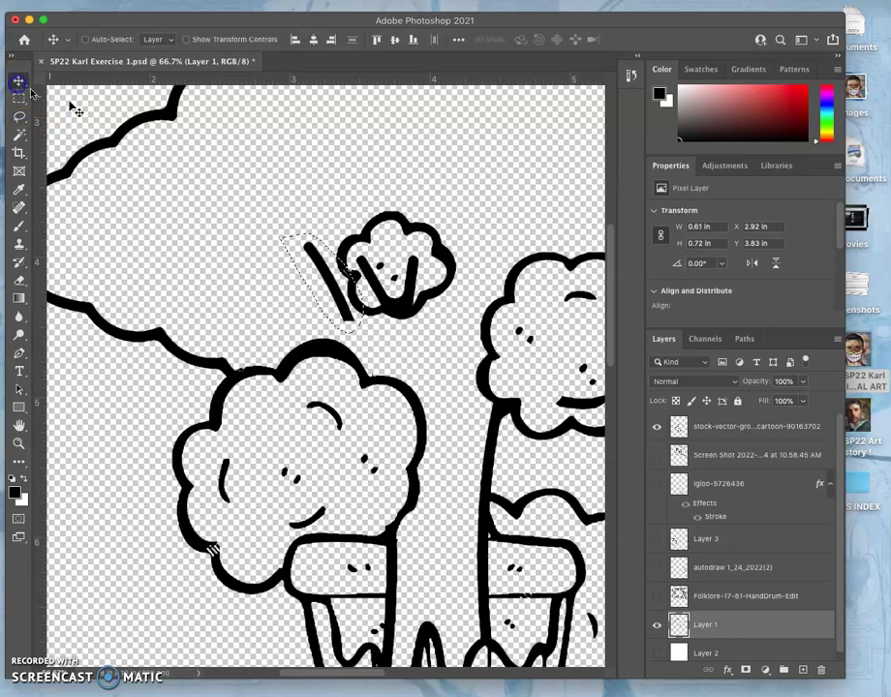
mouse_move(363, 319)
mouse_down()
mouse_move(342, 302)
mouse_move(369, 332)
mouse_move(414, 338)
mouse_move(371, 342)
mouse_move(328, 315)
mouse_move(336, 321)
mouse_up()
click(469, 347)
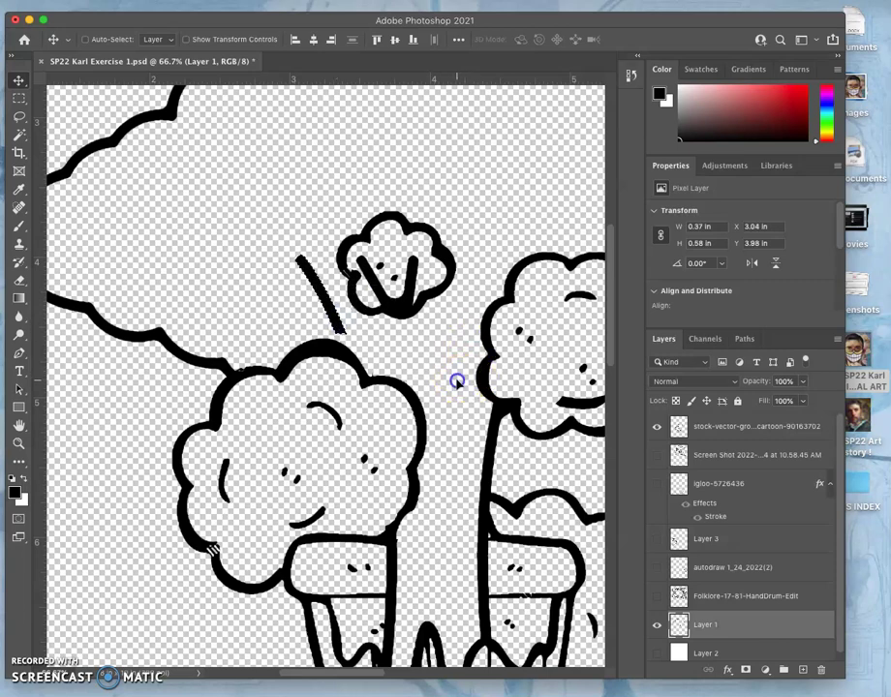
scroll(457, 383, down, 2)
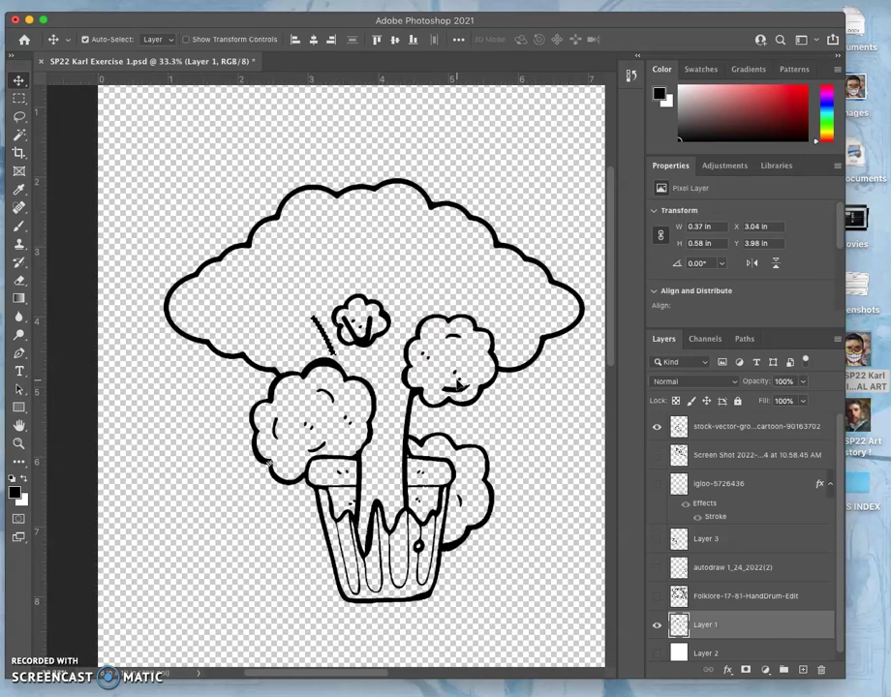
scroll(457, 384, up, 1)
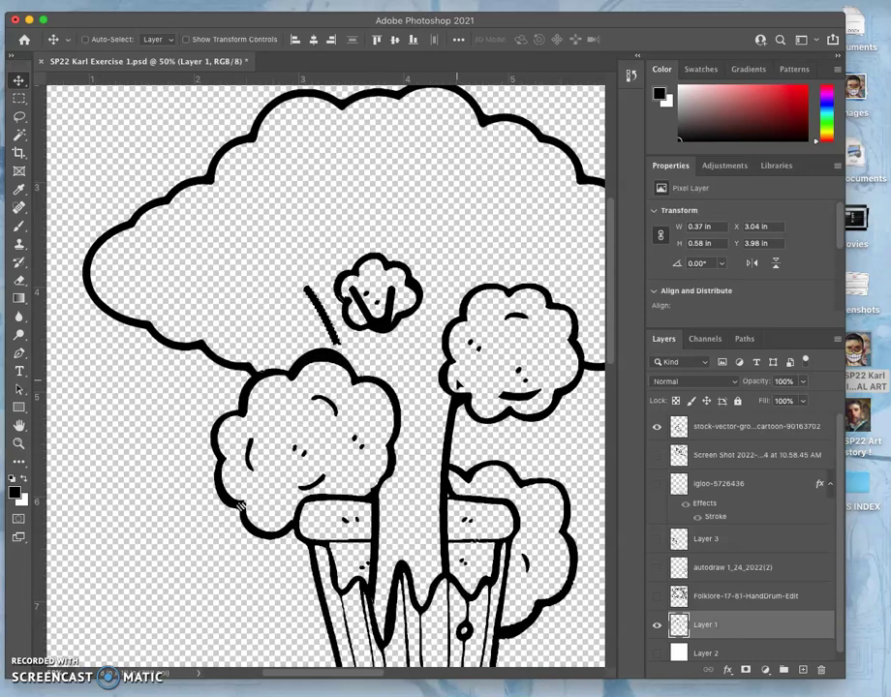
click(372, 359)
scroll(377, 358, down, 1)
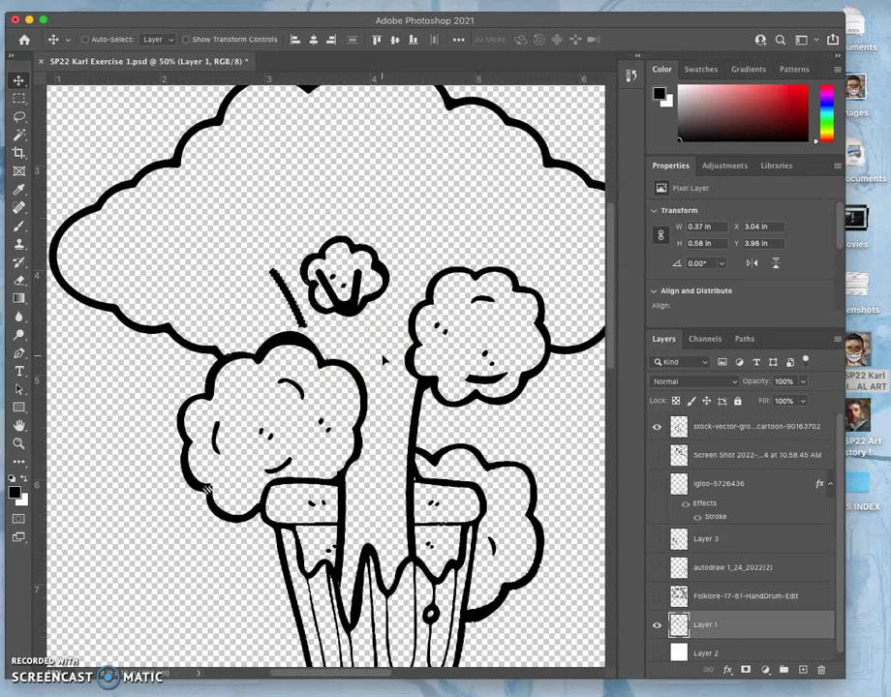
Step: Copy the stroke to a new layer, flip it horizontally, and place it above the right broccoli
key(alt+shift+super+n)
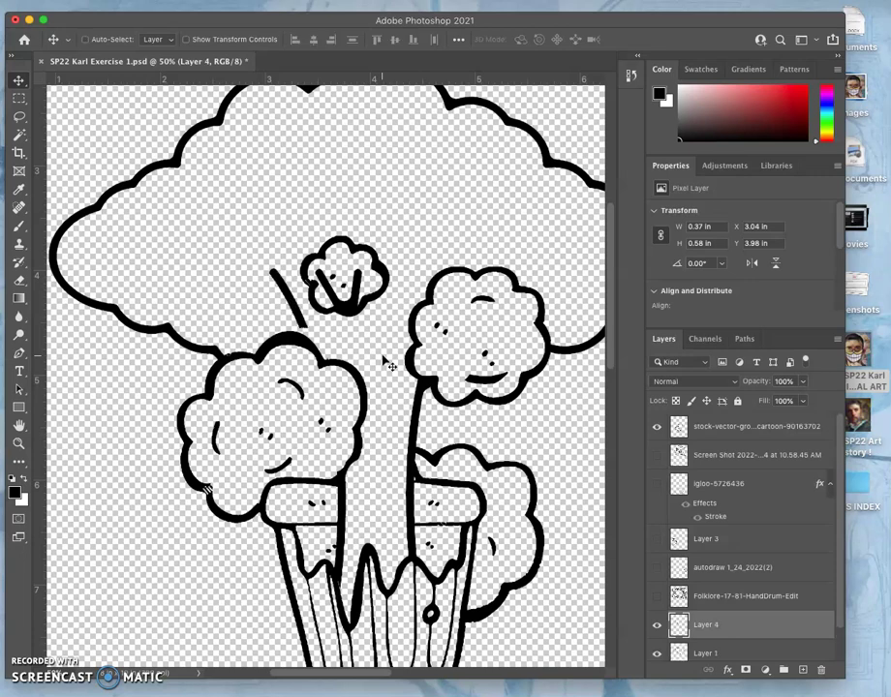
click(264, 297)
mouse_move(287, 297)
mouse_down()
mouse_move(348, 205)
mouse_move(401, 213)
mouse_up()
key(super+t)
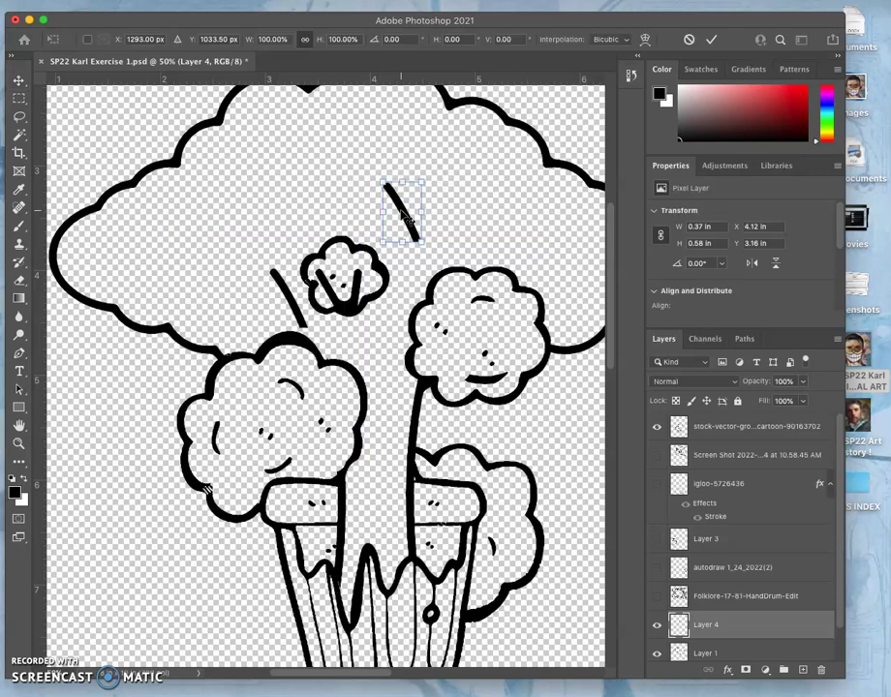
right_click(406, 201)
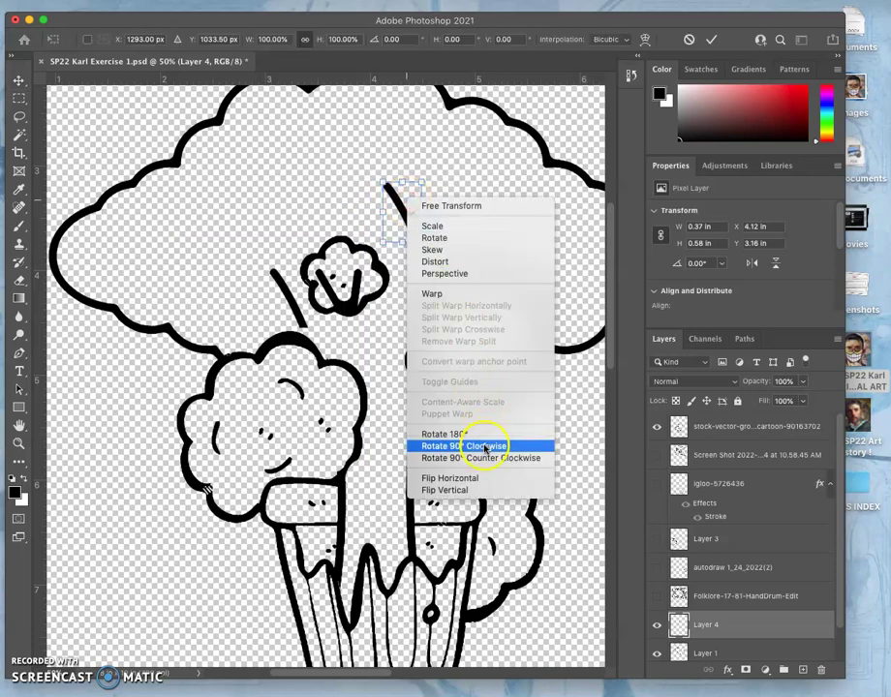
click(473, 479)
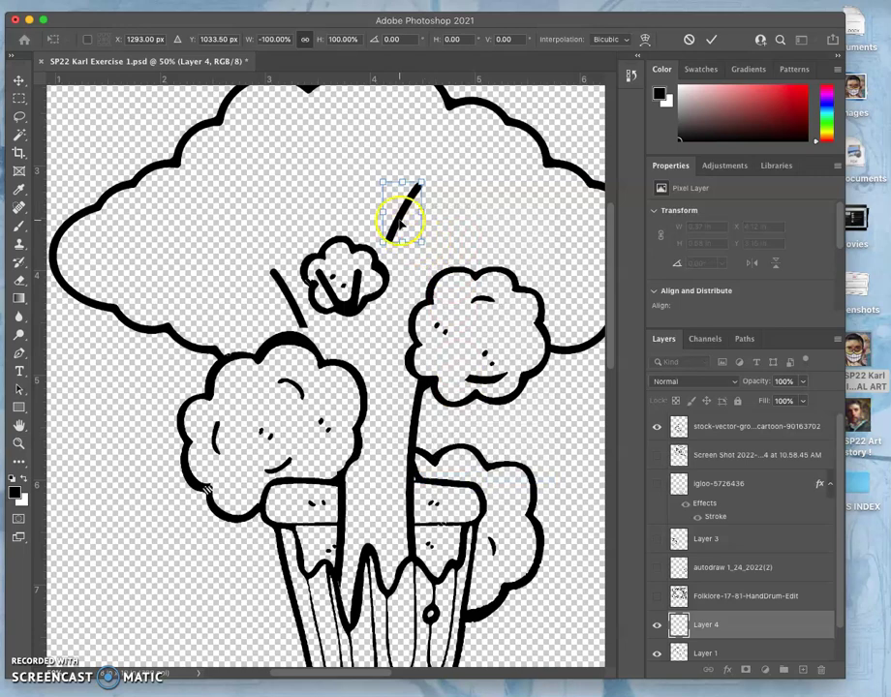
mouse_move(402, 220)
mouse_down()
mouse_move(393, 334)
mouse_move(404, 260)
mouse_move(423, 253)
mouse_up()
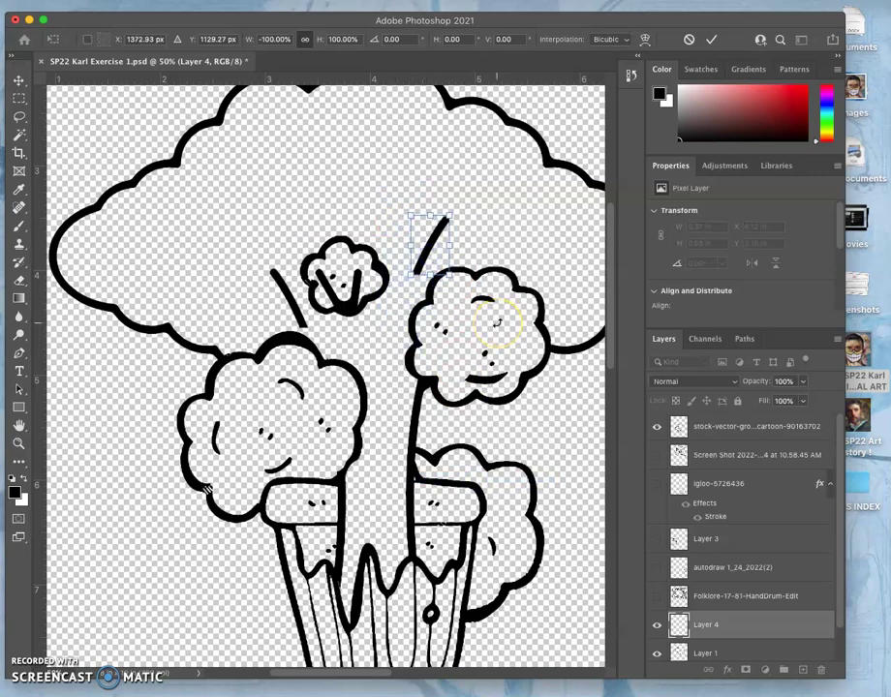
click(497, 324)
key(ctrl+minus)
key(ctrl+minus)
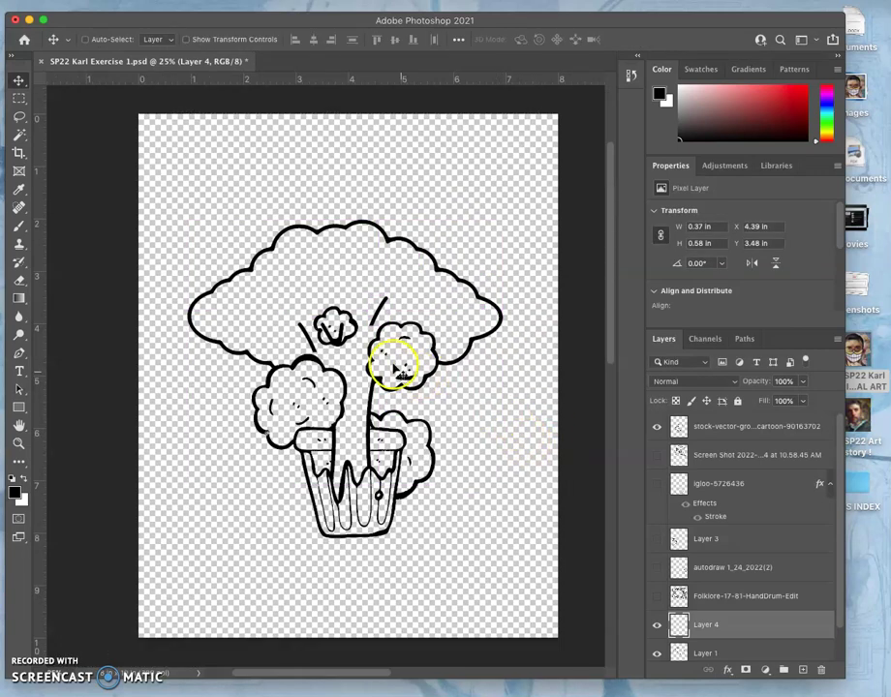
click(19, 126)
mouse_move(337, 318)
mouse_down()
mouse_move(317, 344)
mouse_move(334, 357)
mouse_move(357, 326)
mouse_up()
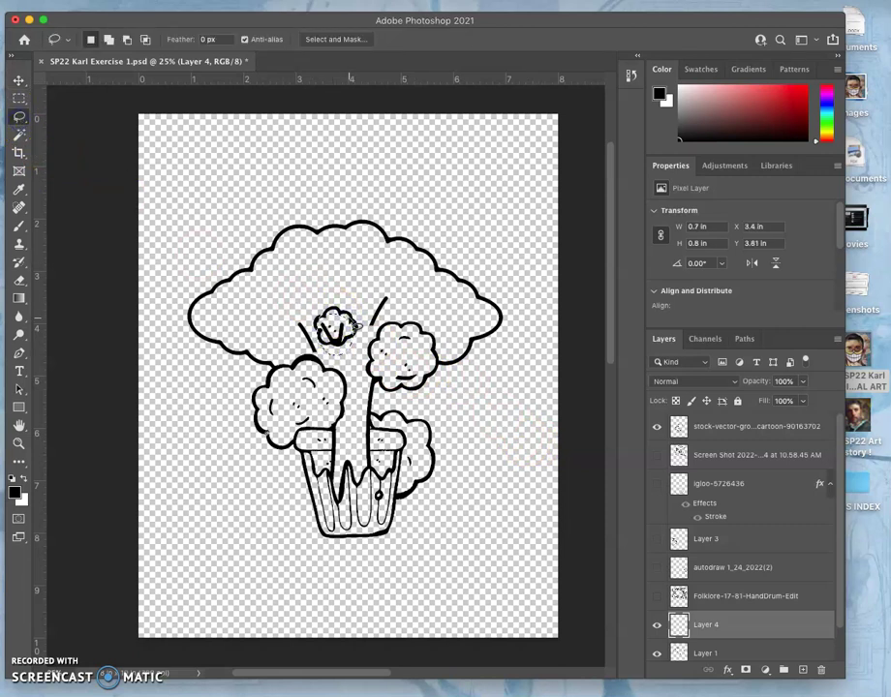
scroll(683, 561, down, 2)
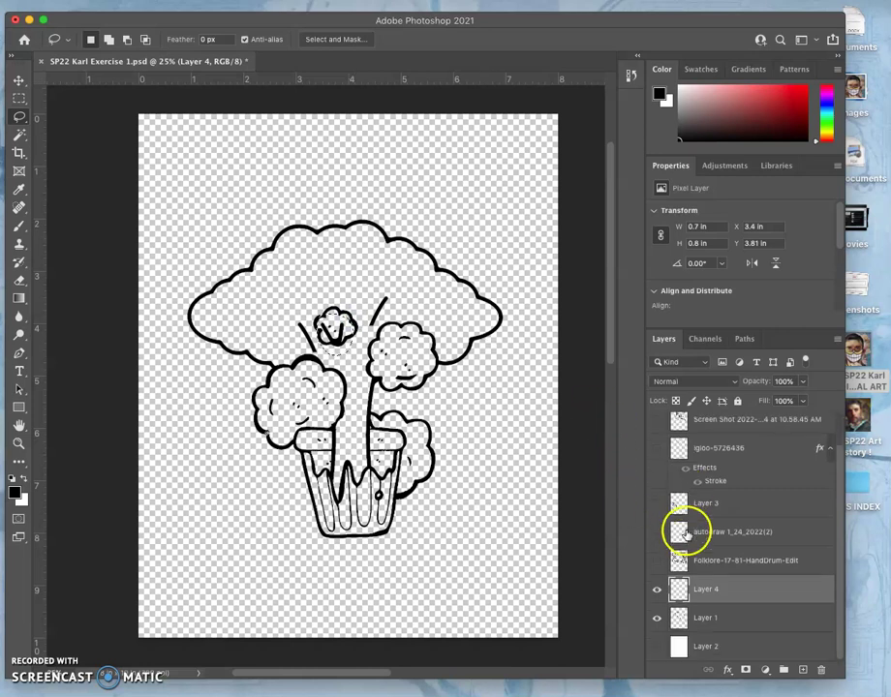
click(704, 617)
click(547, 473)
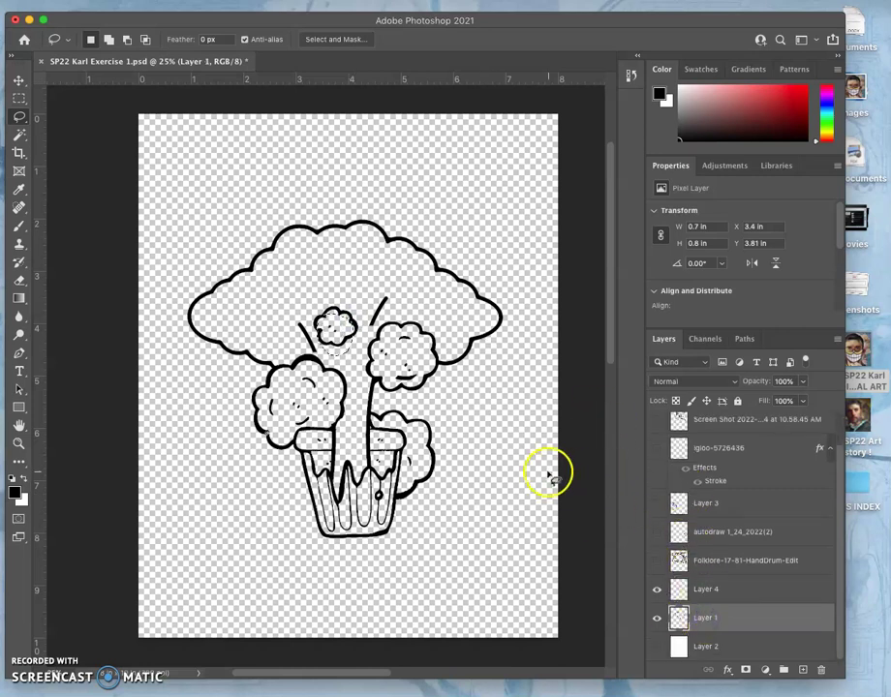
click(491, 445)
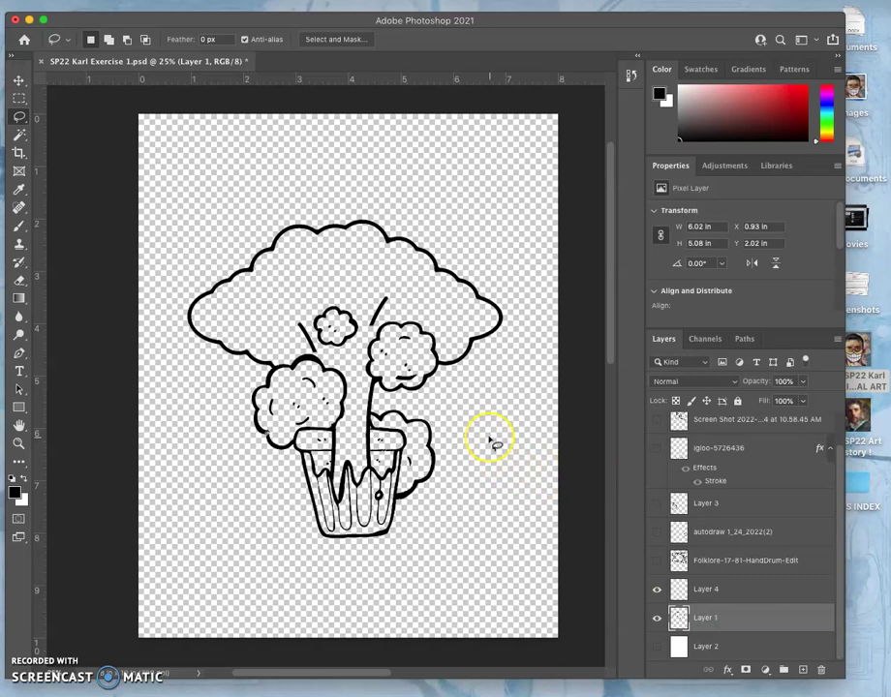
key(super+plus)
key(super+plus)
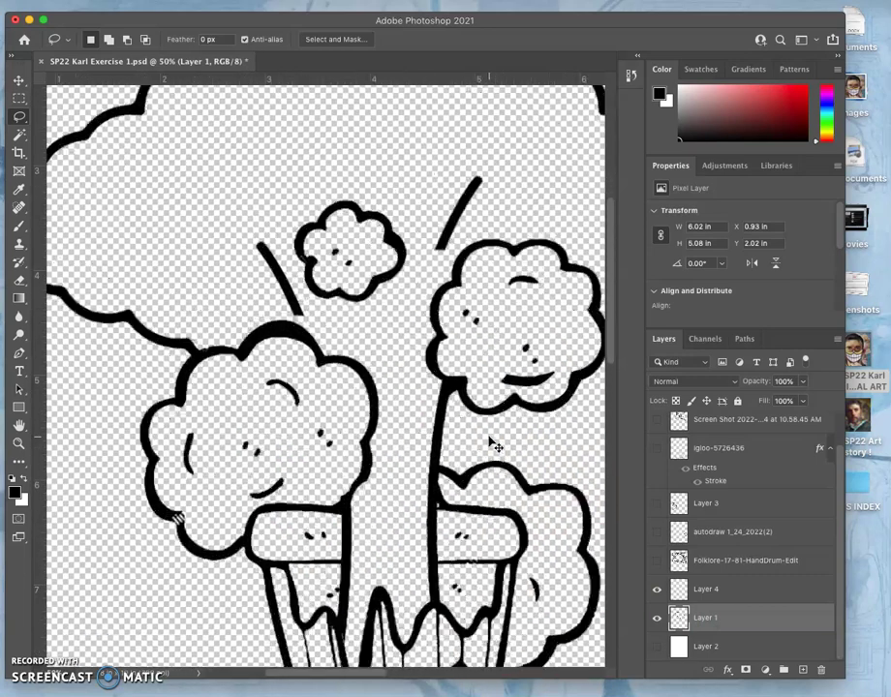
scroll(487, 447, right, 3)
scroll(487, 446, down, 2)
click(354, 447)
mouse_move(355, 448)
mouse_down()
mouse_move(342, 427)
mouse_move(313, 452)
mouse_move(365, 459)
mouse_move(358, 447)
mouse_up()
scroll(742, 529, up, 1)
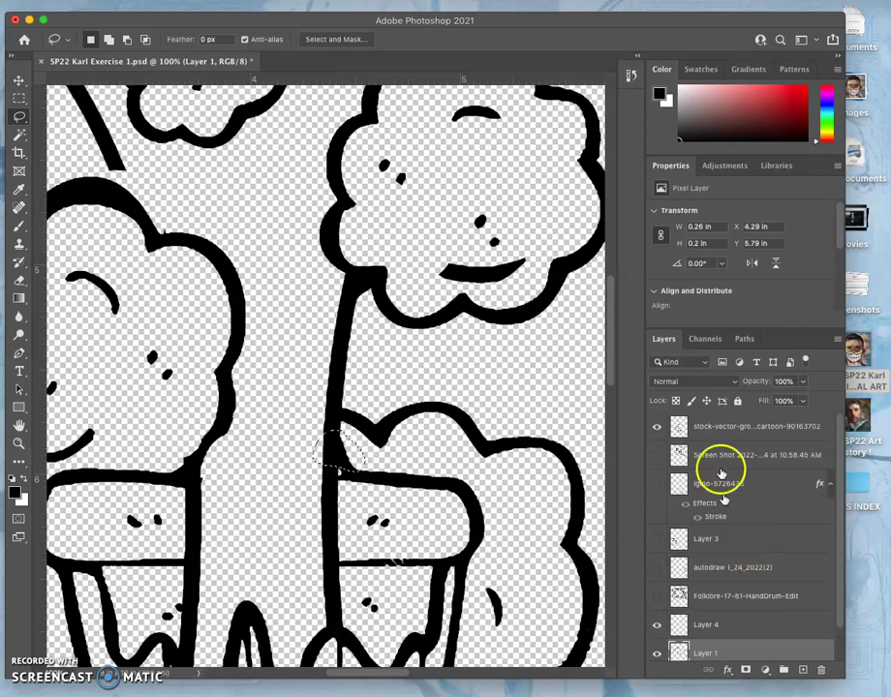
click(718, 429)
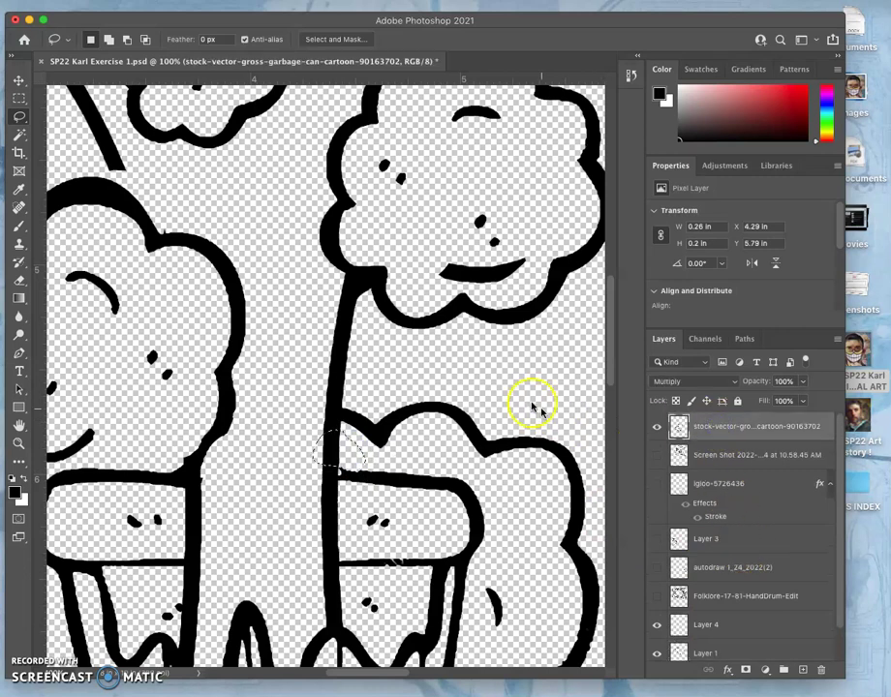
click(476, 388)
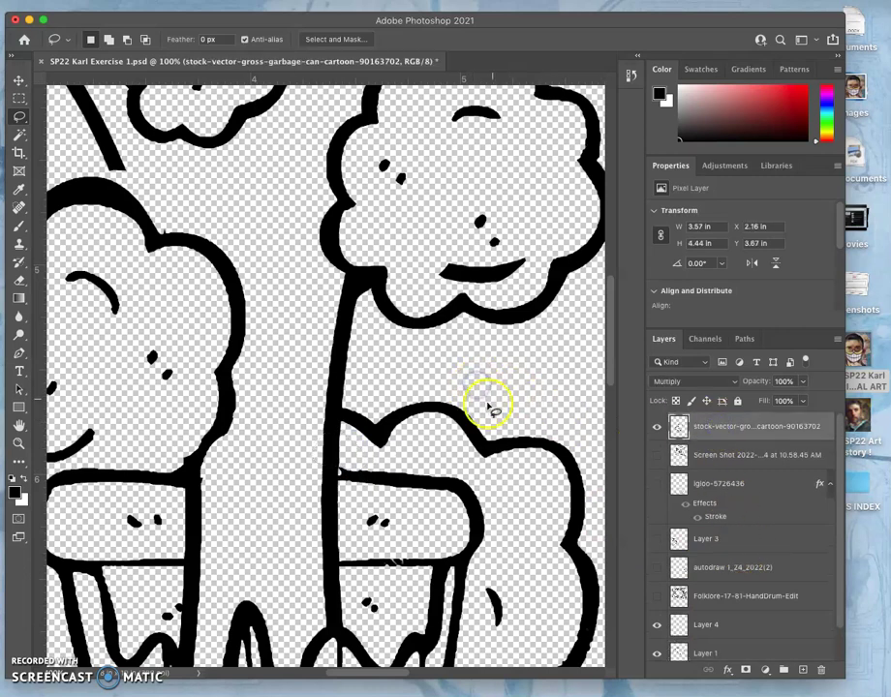
key(super+minus)
key(super+minus)
key(super+minus)
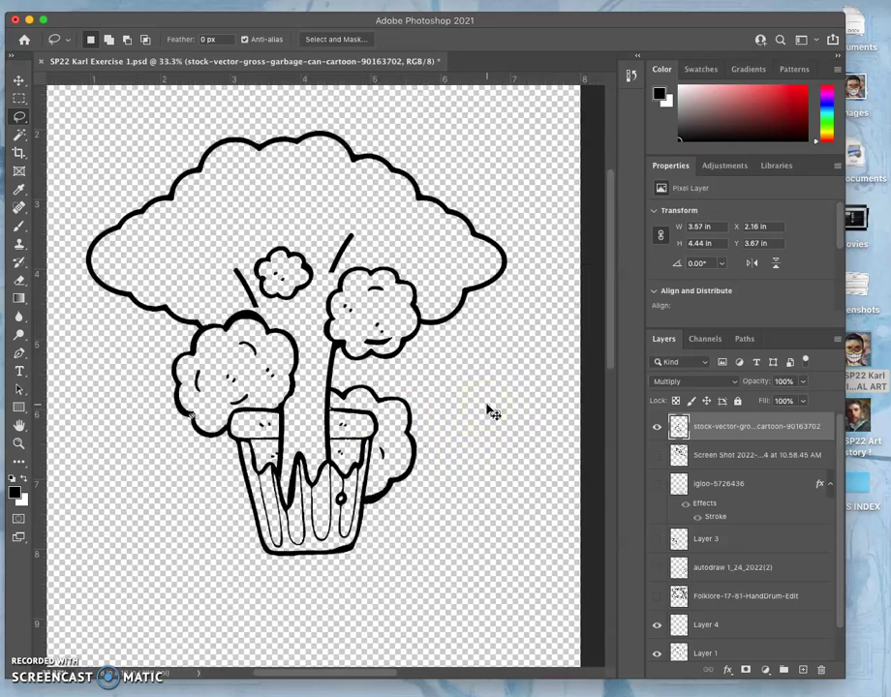
scroll(387, 432, left, 3)
scroll(387, 433, up, 1)
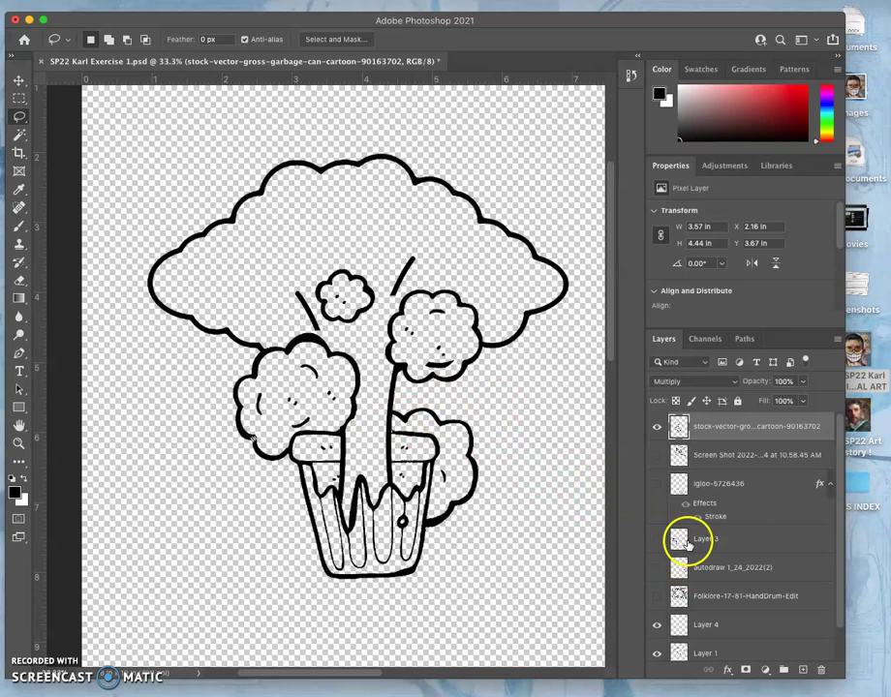
Step: Turn on the Folklore-17-81-HandDrum-Edit layer so the string loops show over the tree
click(657, 454)
click(657, 454)
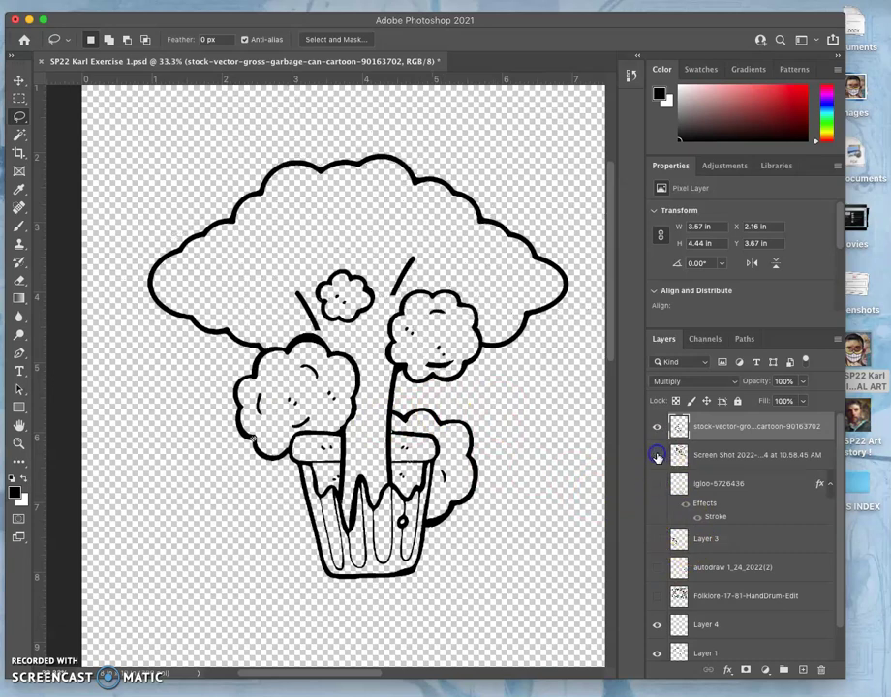
click(655, 596)
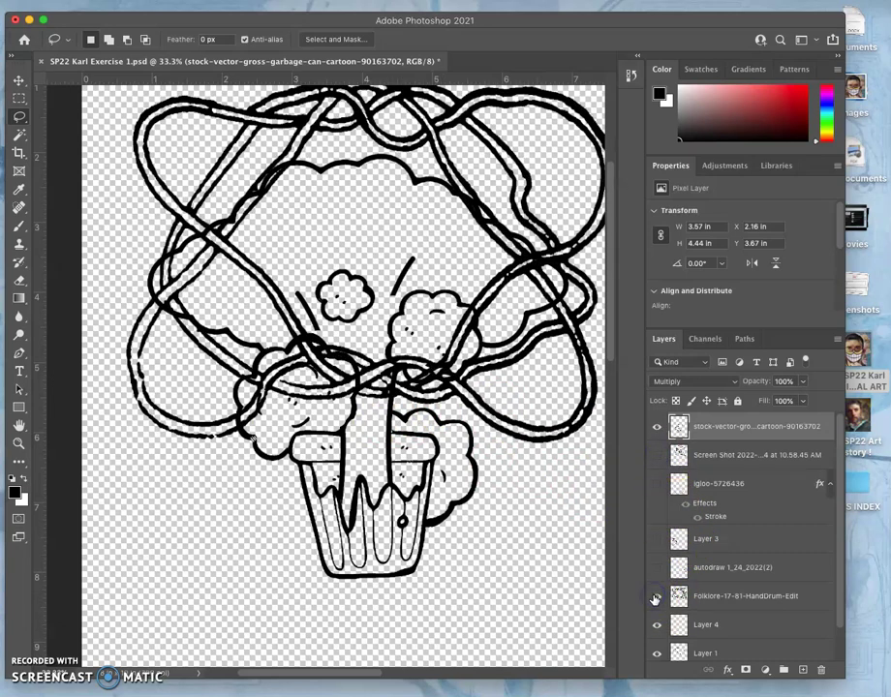
scroll(518, 530, up, 2)
scroll(518, 531, left, 2)
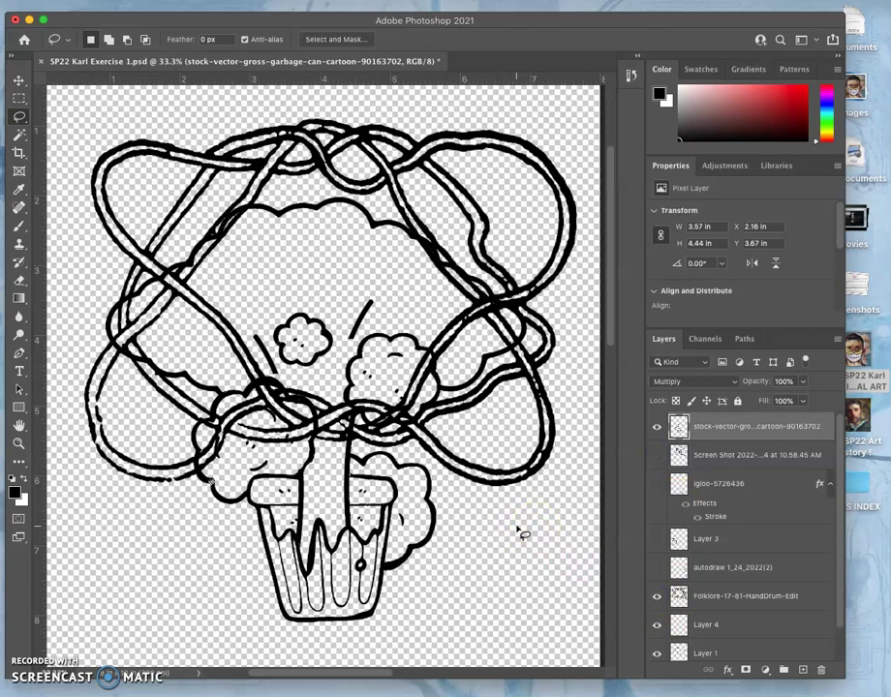
key(super+plus)
key(super+plus)
scroll(520, 532, down, 2)
scroll(520, 533, right, 2)
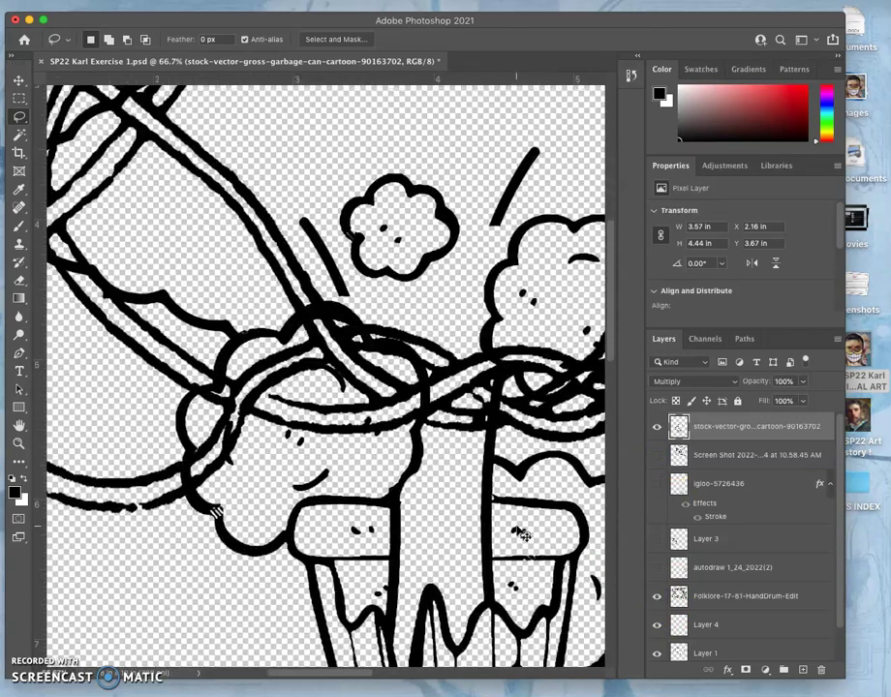
scroll(520, 534, down, 2)
scroll(520, 534, up, 3)
key(super+minus)
key(super+minus)
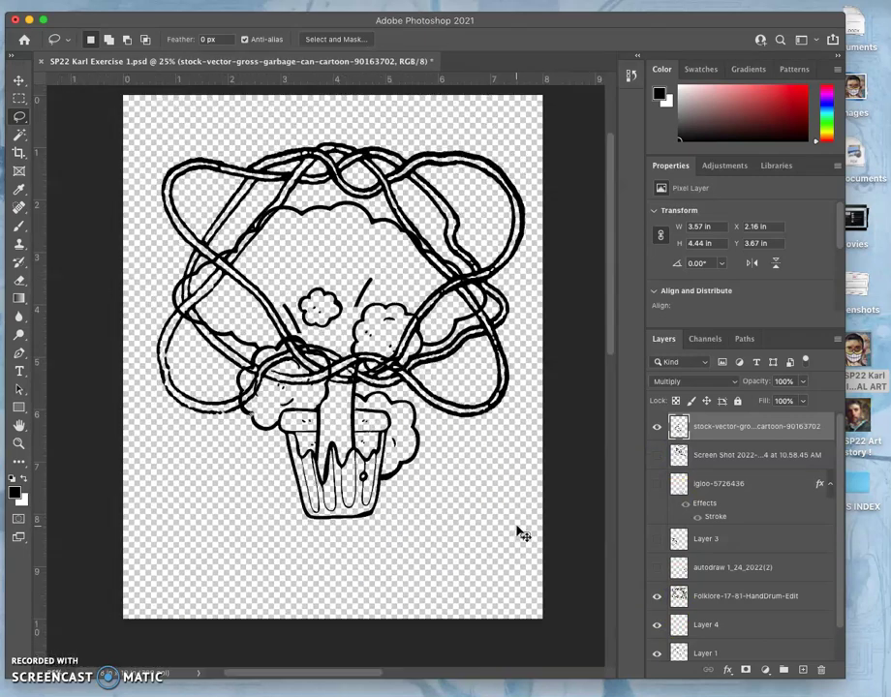
Step: Zoom in on the loop crossings and lasso around one of them
click(441, 366)
mouse_move(440, 366)
mouse_down()
mouse_move(385, 312)
mouse_move(370, 324)
mouse_move(351, 295)
mouse_move(264, 305)
mouse_up()
key(super+plus)
key(super+plus)
key(super+plus)
key(super+plus)
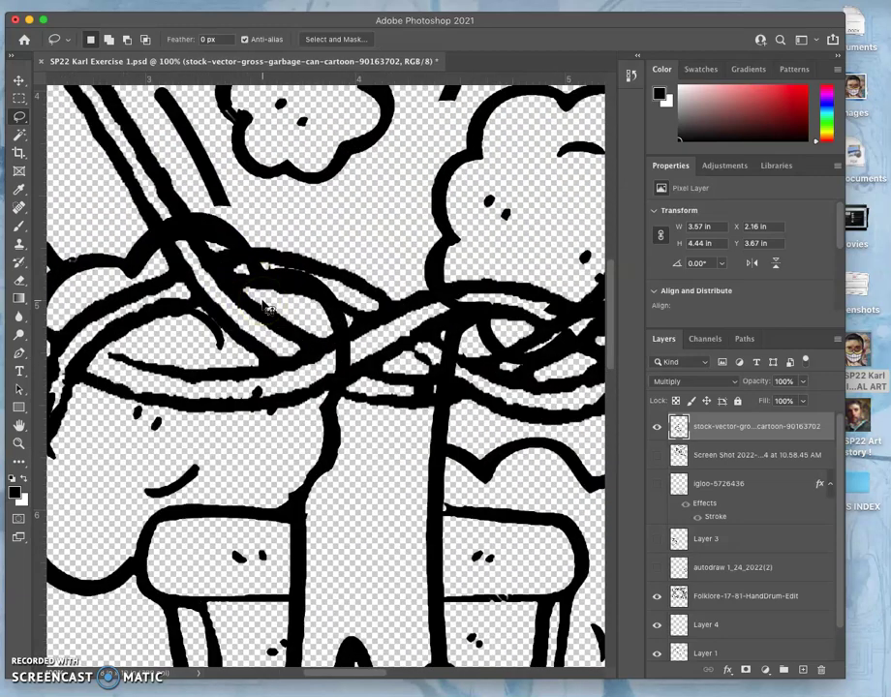
scroll(264, 305, up, 3)
scroll(264, 305, left, 3)
scroll(263, 305, up, 2)
mouse_move(259, 284)
mouse_down()
mouse_move(250, 148)
mouse_move(249, 240)
mouse_move(228, 302)
mouse_move(213, 282)
mouse_move(240, 265)
mouse_move(223, 298)
mouse_up()
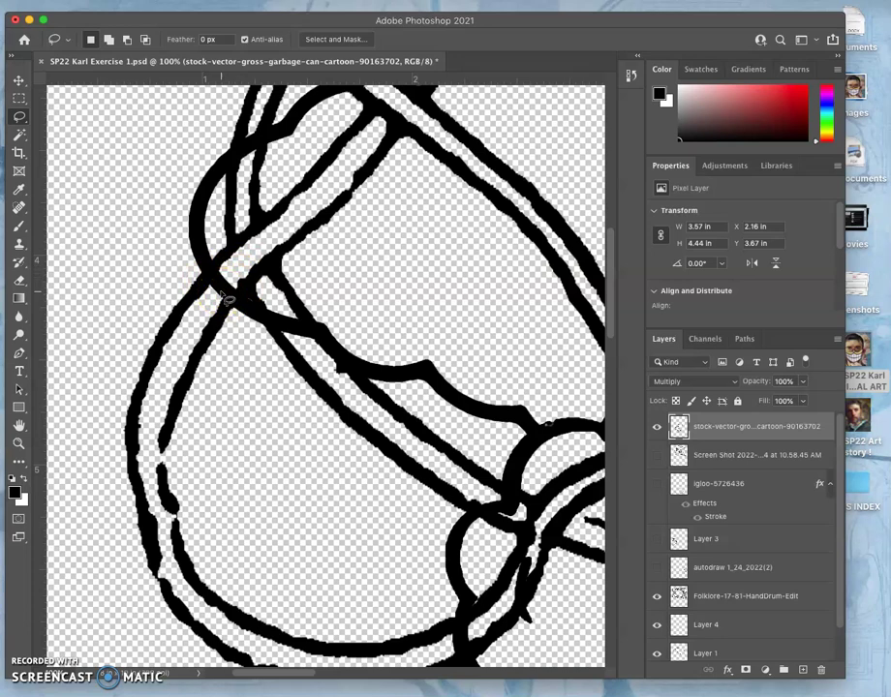
Step: Use the Magic Wand to select the black string lines on the Folklore-17-81-HandDrum-Edit layer
click(20, 134)
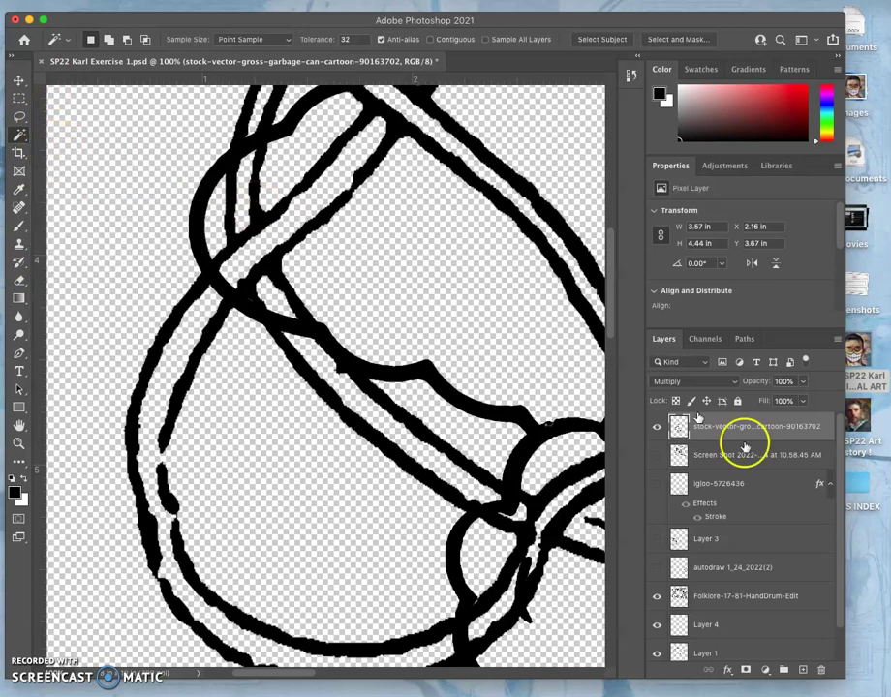
click(721, 597)
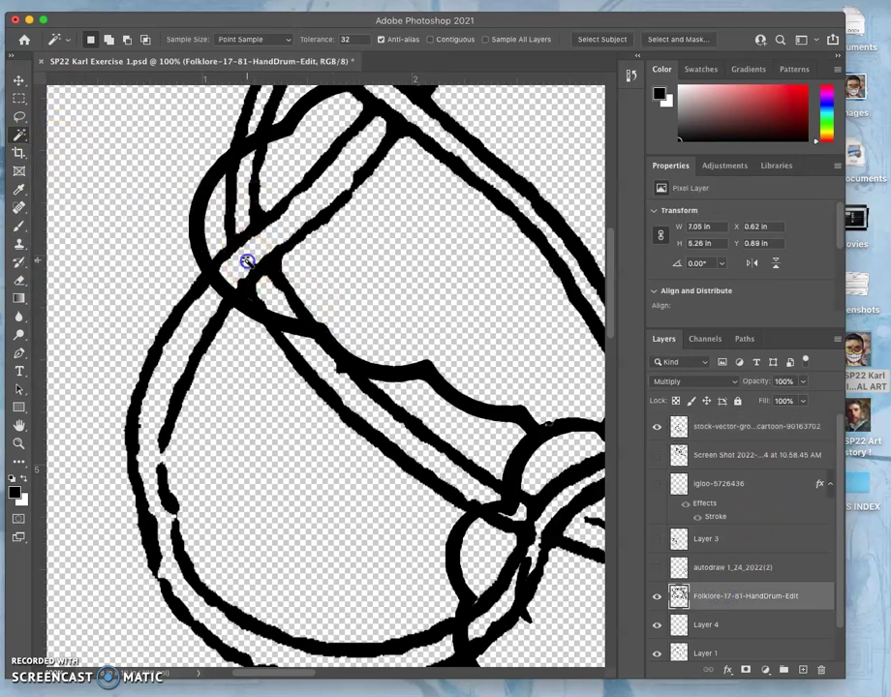
click(246, 261)
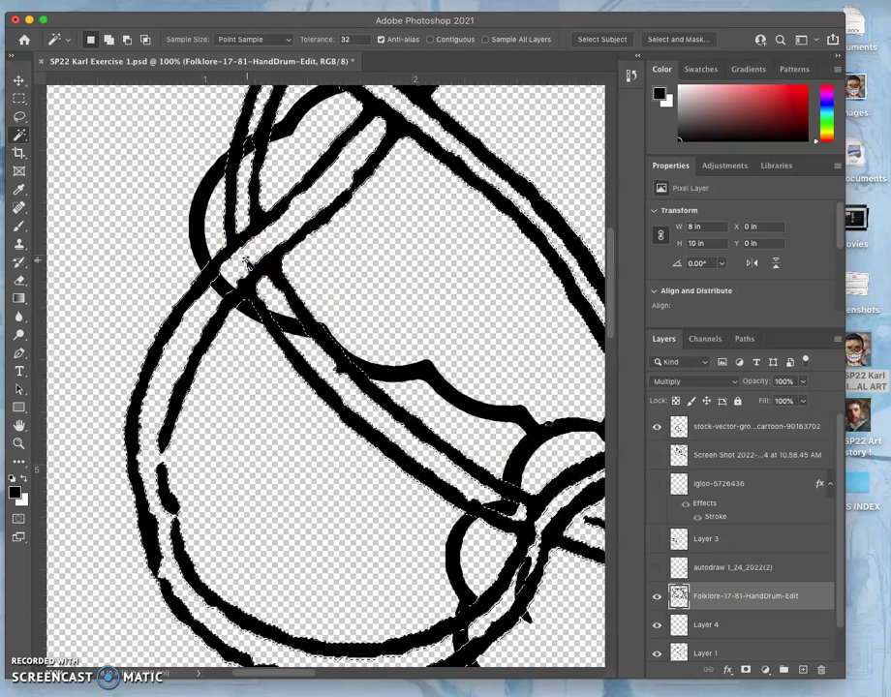
Step: Check the string selection up close, then go to the Edit menu for Fill
scroll(249, 261, up, 3)
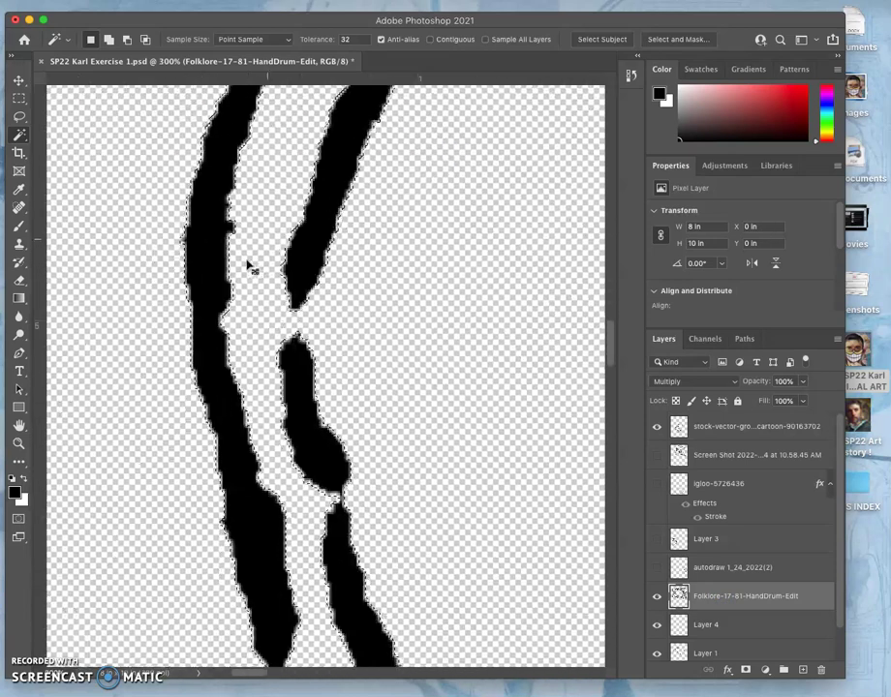
click(291, 285)
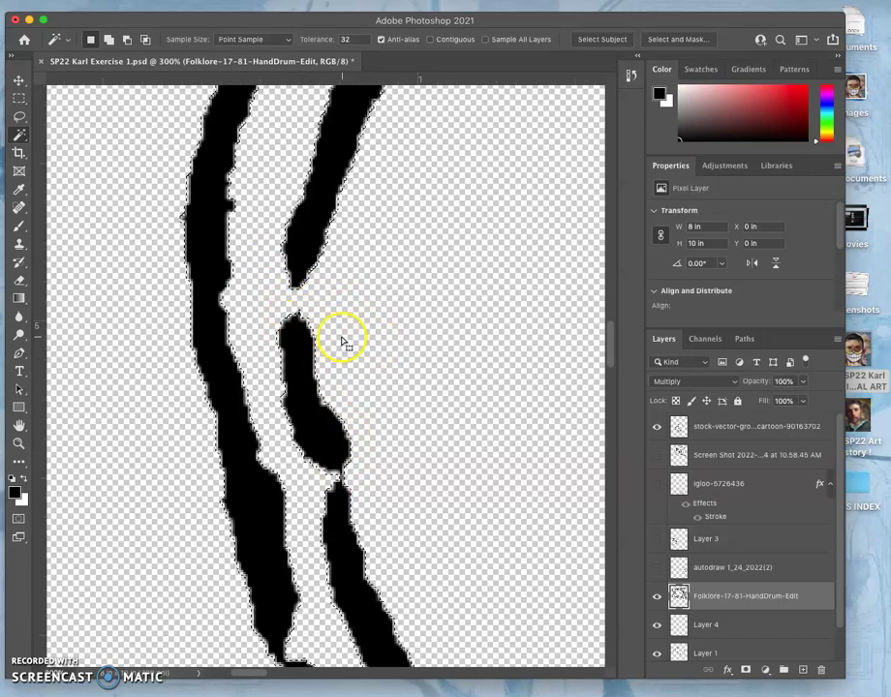
key(super+1)
key(super+minus)
key(super+minus)
key(super+minus)
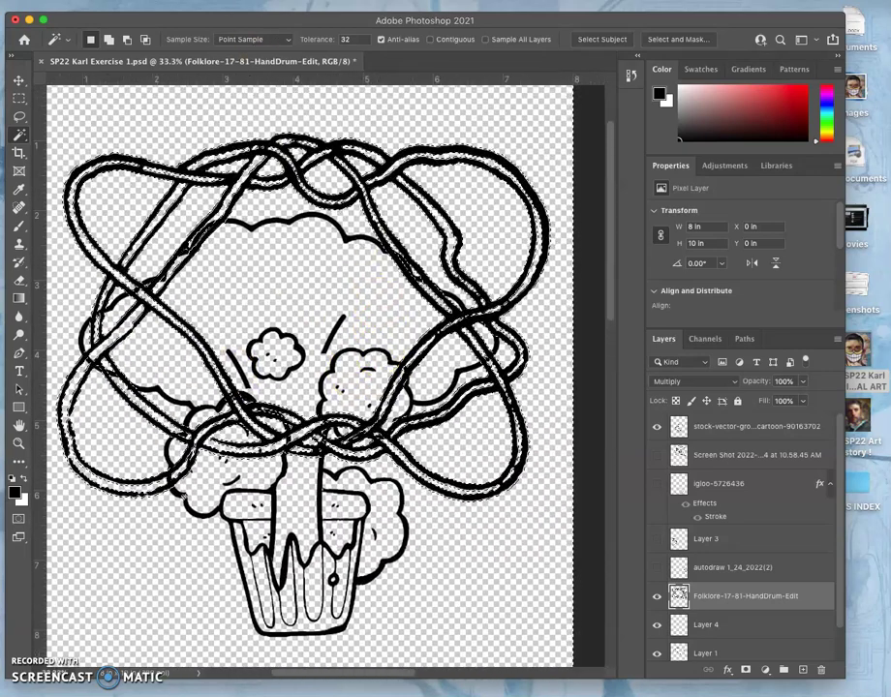
click(145, 1)
click(177, 213)
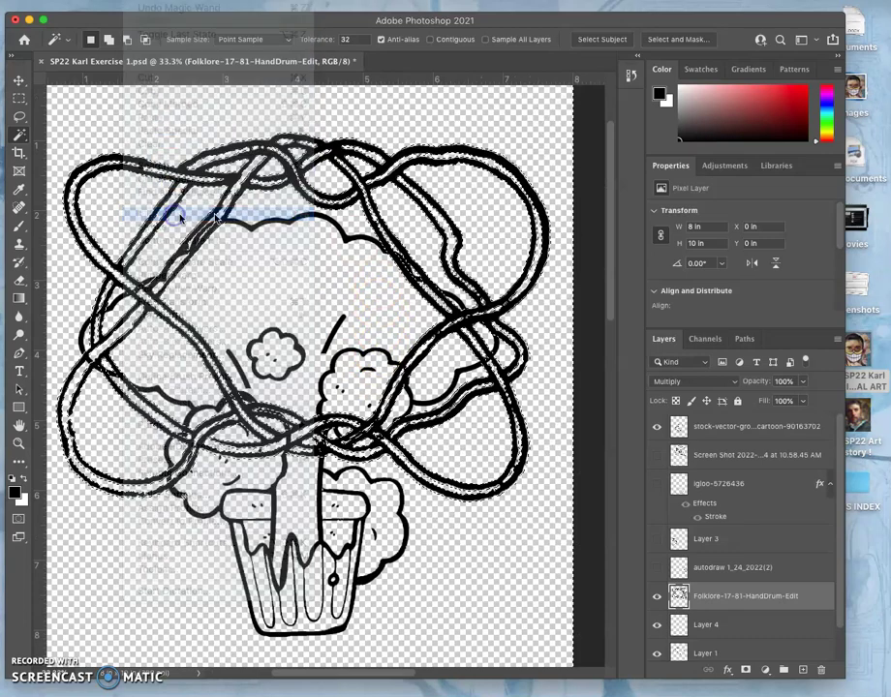
click(538, 272)
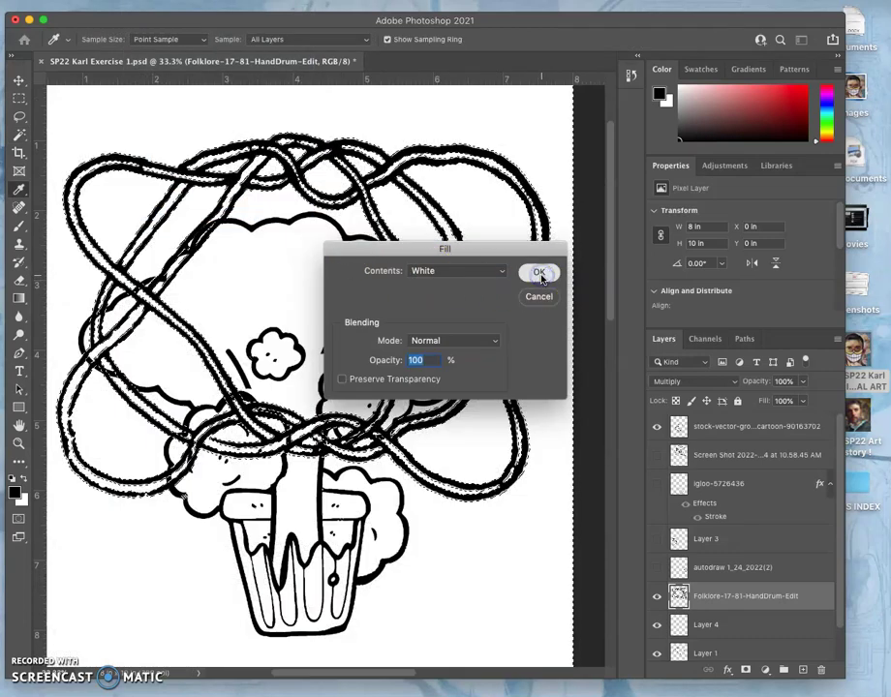
key(w)
scroll(386, 387, left, 3)
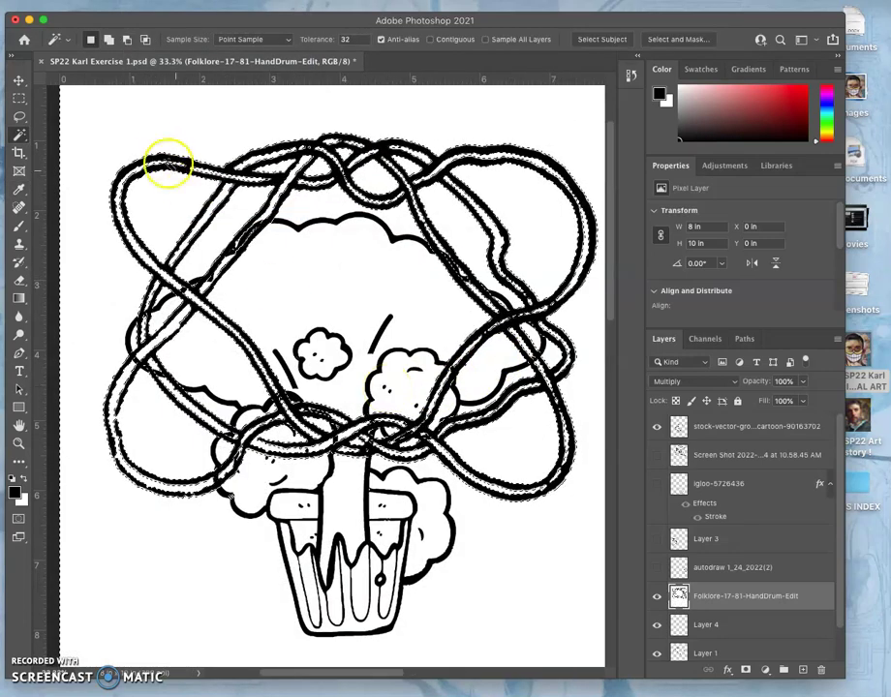
click(20, 115)
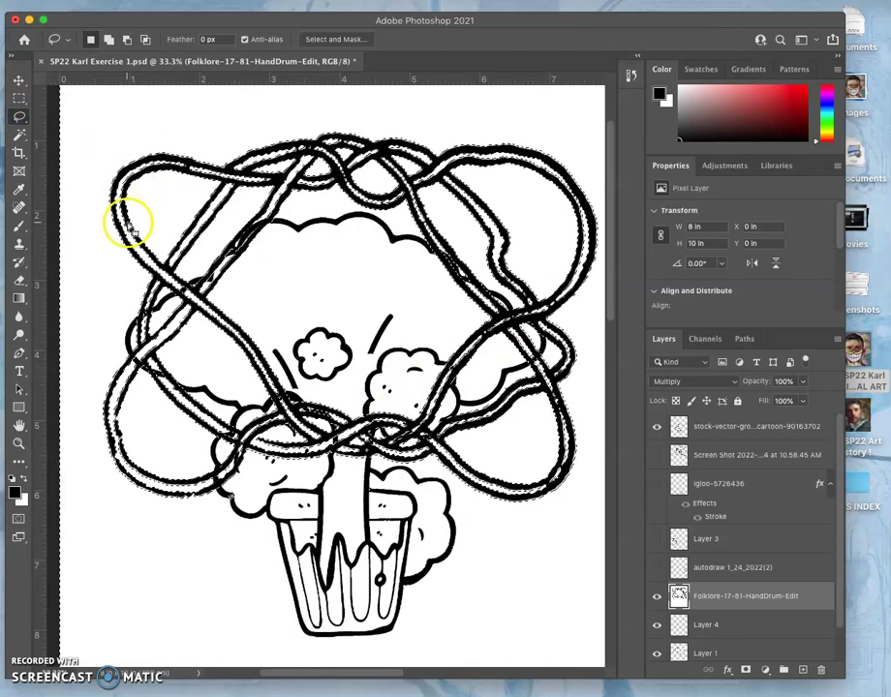
click(129, 219)
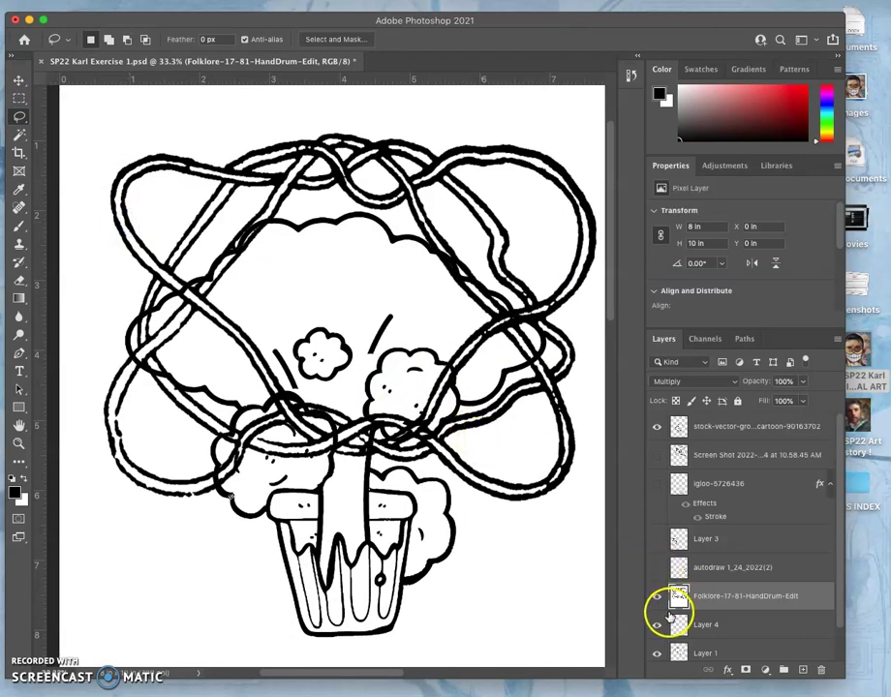
click(664, 380)
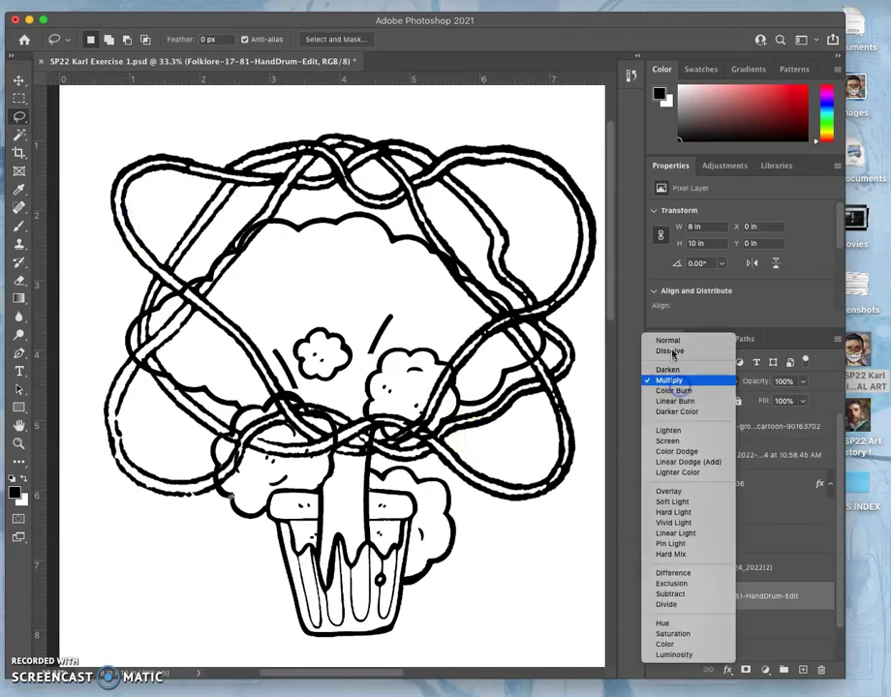
click(668, 342)
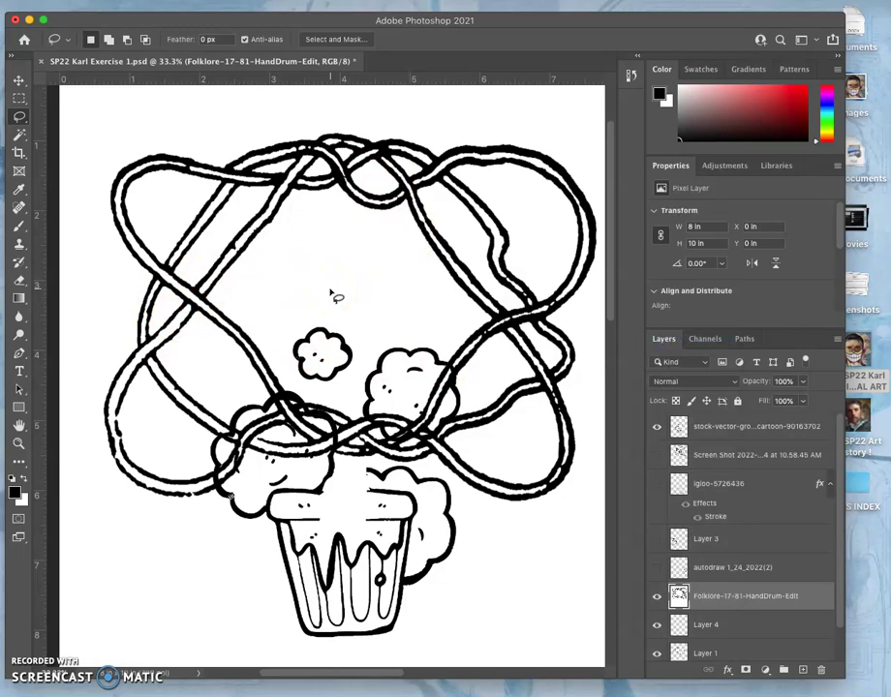
key(shift+alt+m)
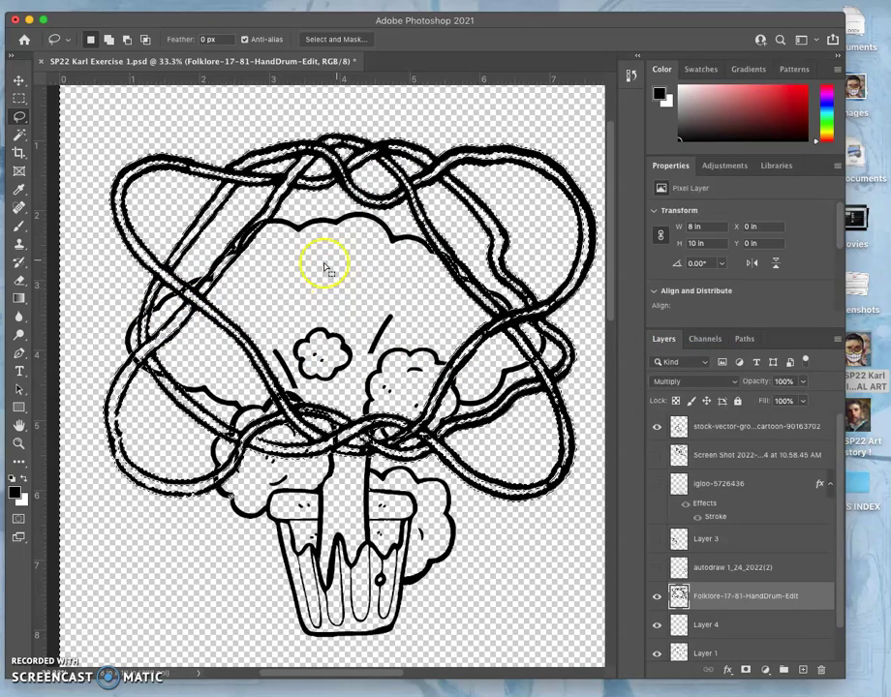
Step: Zoom to 200% on the crossing strings at the tree's upper left
key(super+equal)
key(super+equal)
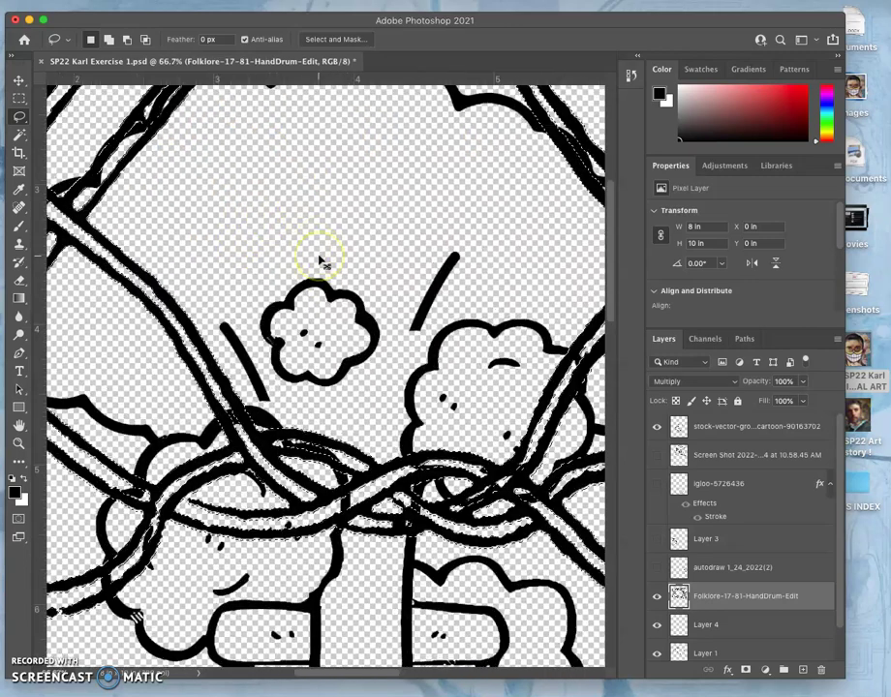
scroll(322, 261, left, 5)
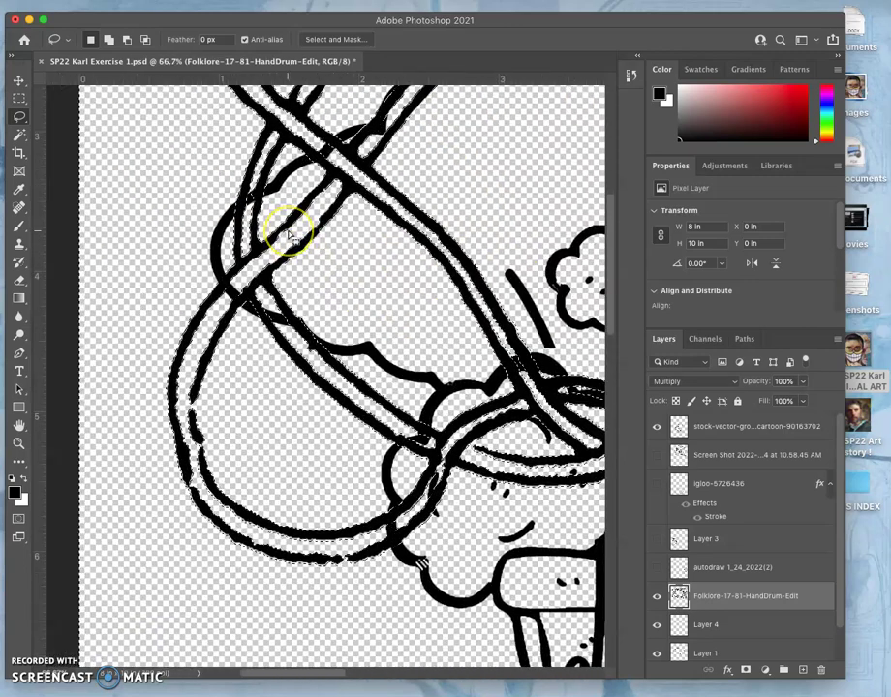
scroll(293, 239, up, 3)
scroll(293, 239, left, 1)
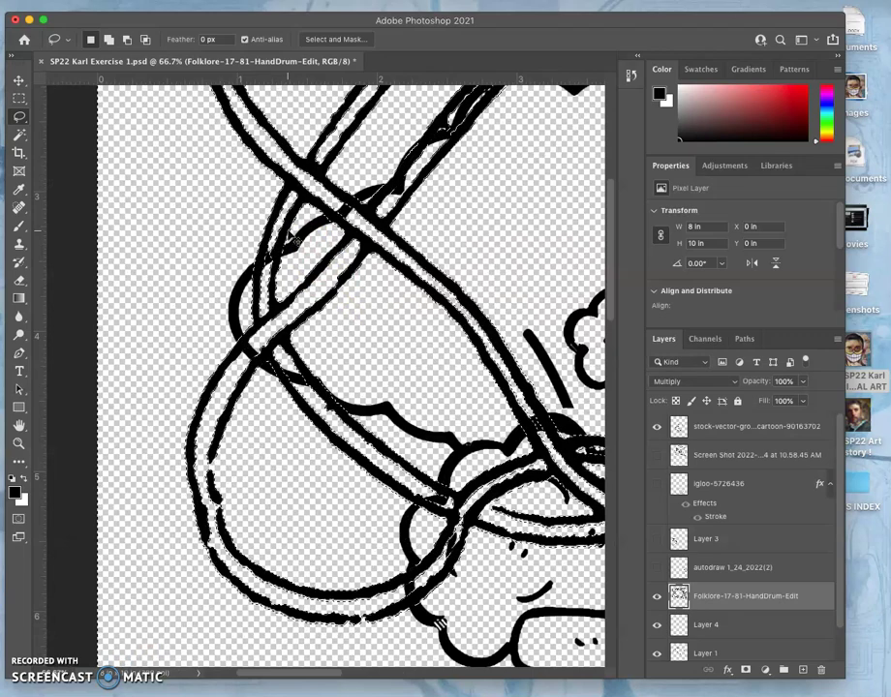
key(super+equal)
key(super+equal)
scroll(290, 237, left, 3)
scroll(251, 213, up, 1)
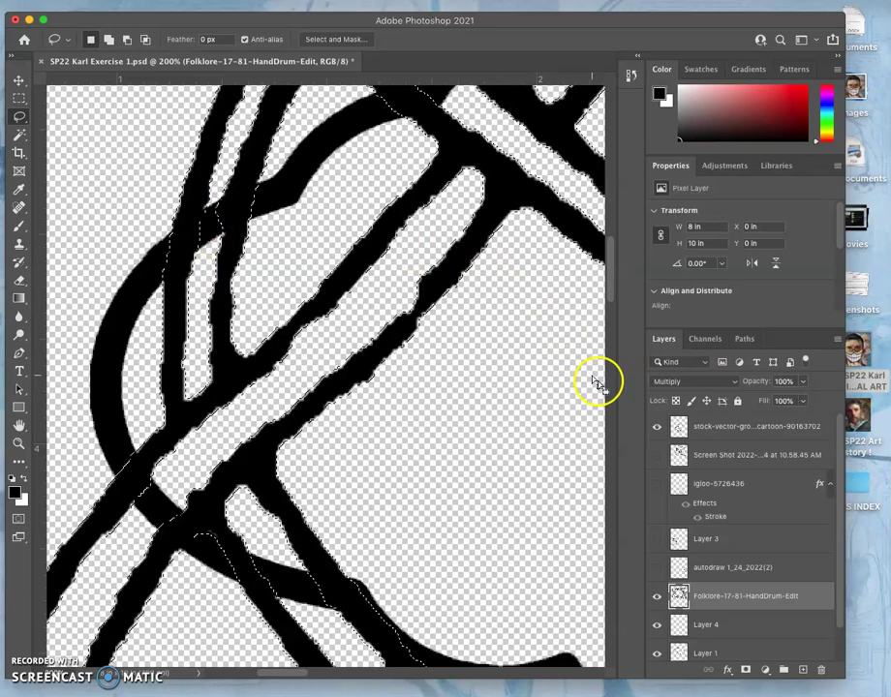
scroll(678, 513, down, 1)
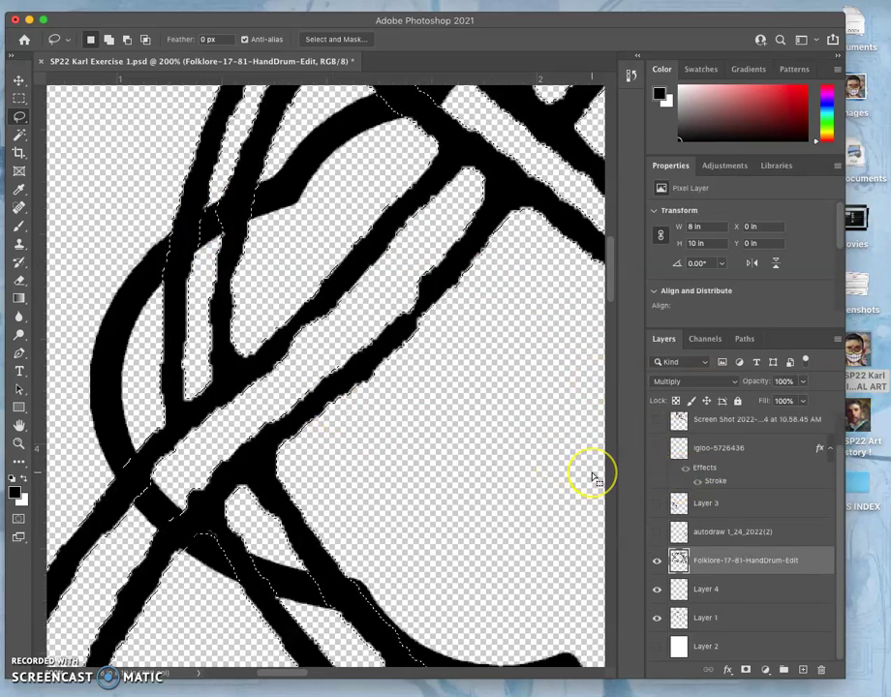
Step: Hide the Folklore-17-81-HandDrum-Edit layer and make Layer 1 active
click(657, 561)
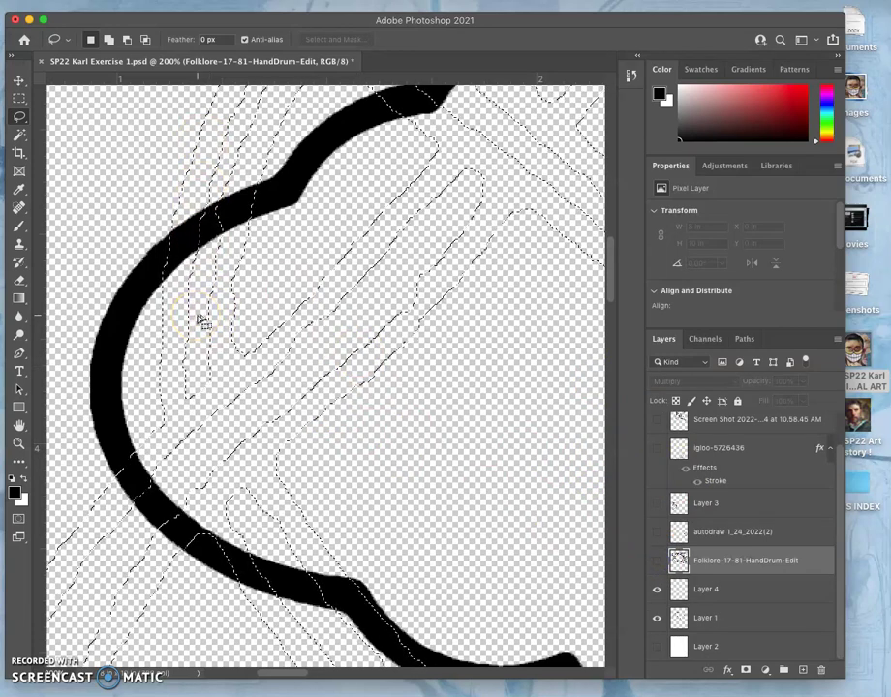
click(706, 618)
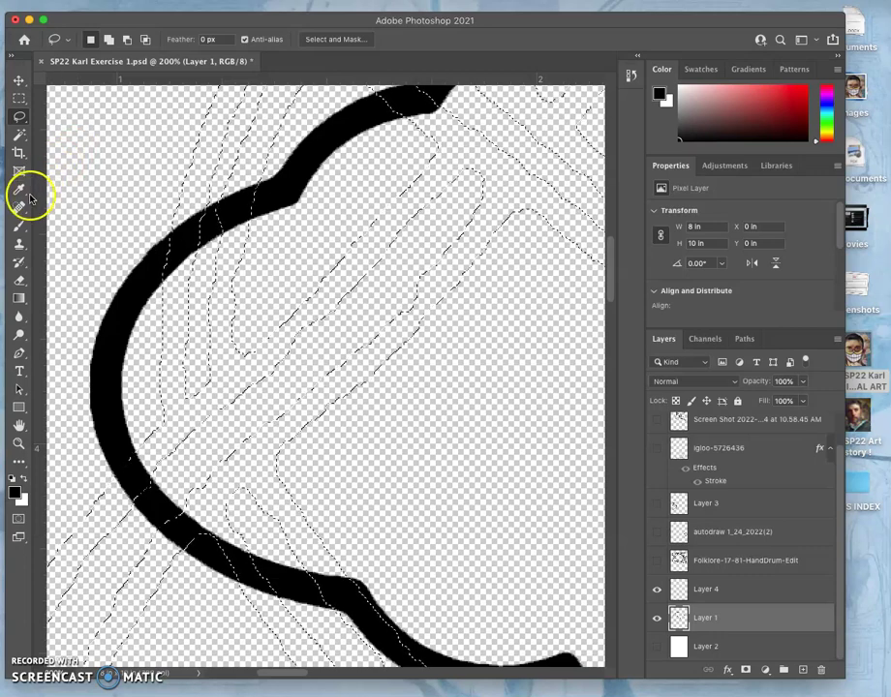
Step: Choose the Eraser and set its brush size to 31 px
click(20, 280)
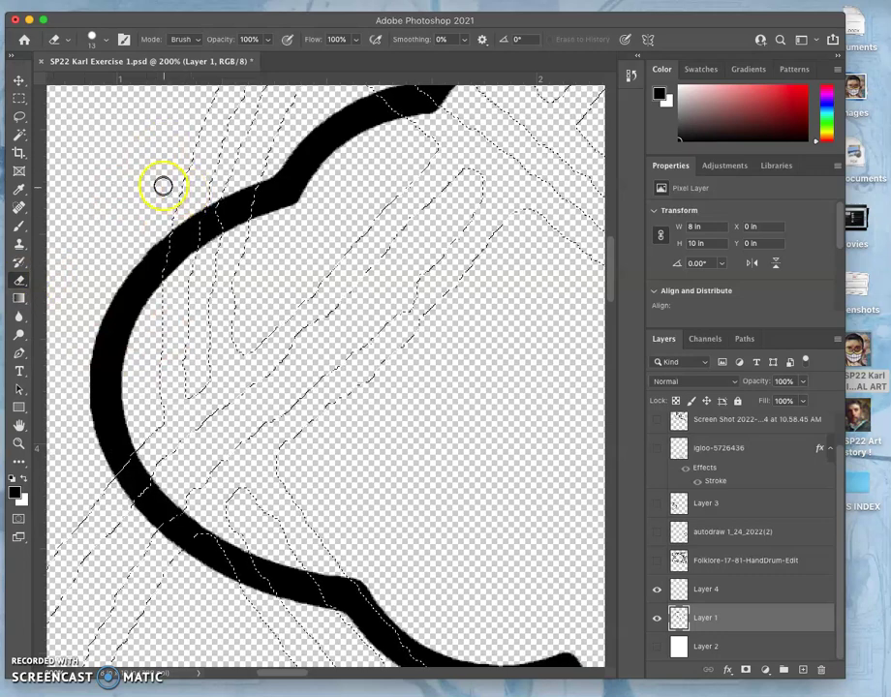
click(100, 40)
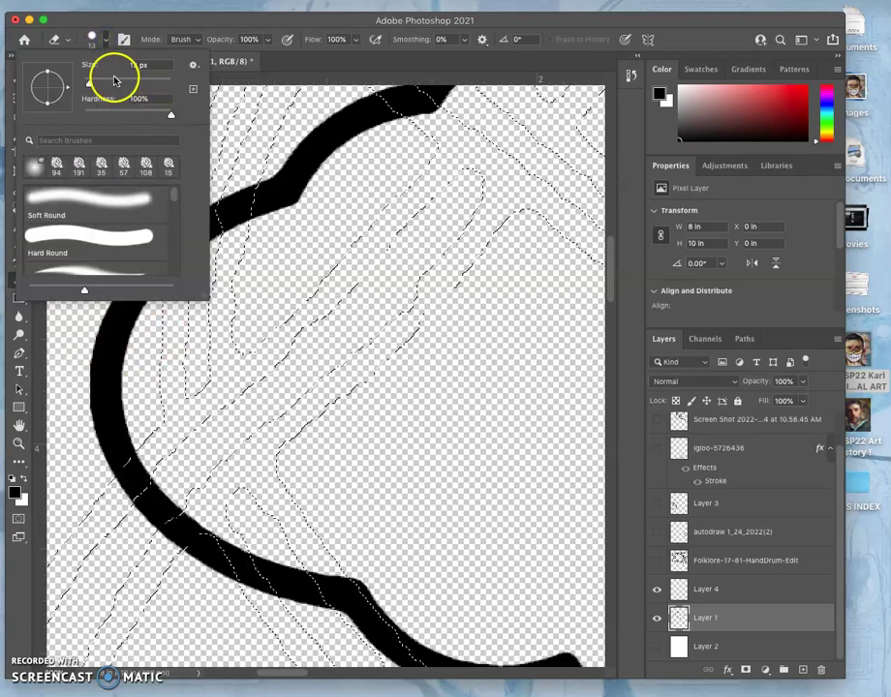
click(113, 79)
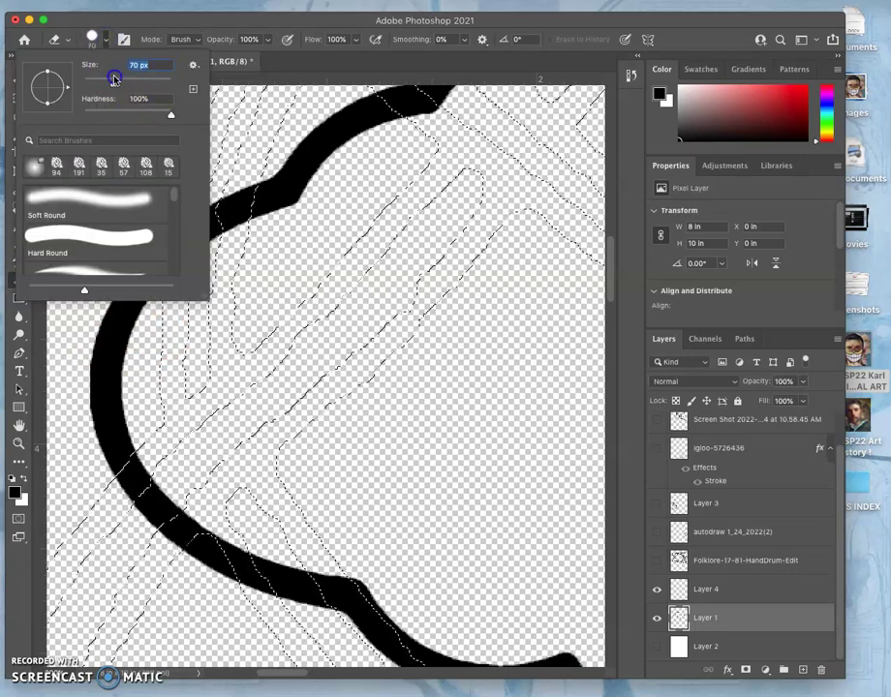
click(268, 41)
click(92, 37)
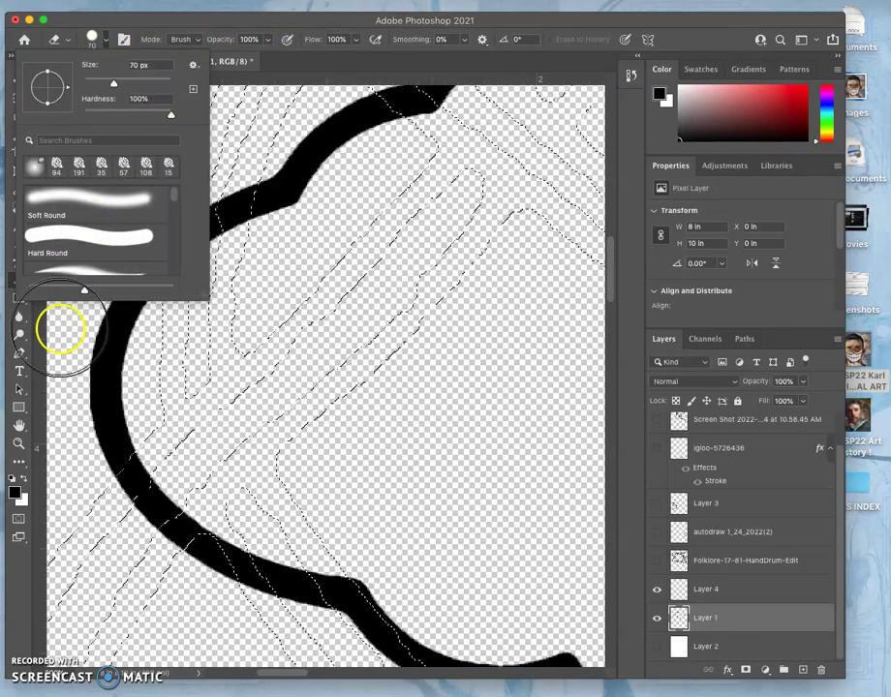
click(107, 82)
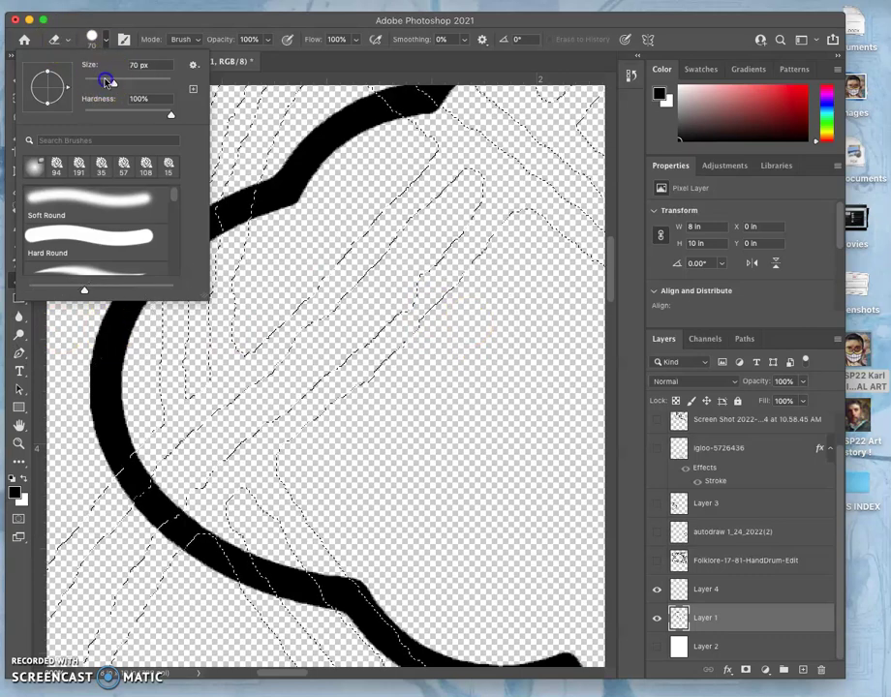
click(266, 190)
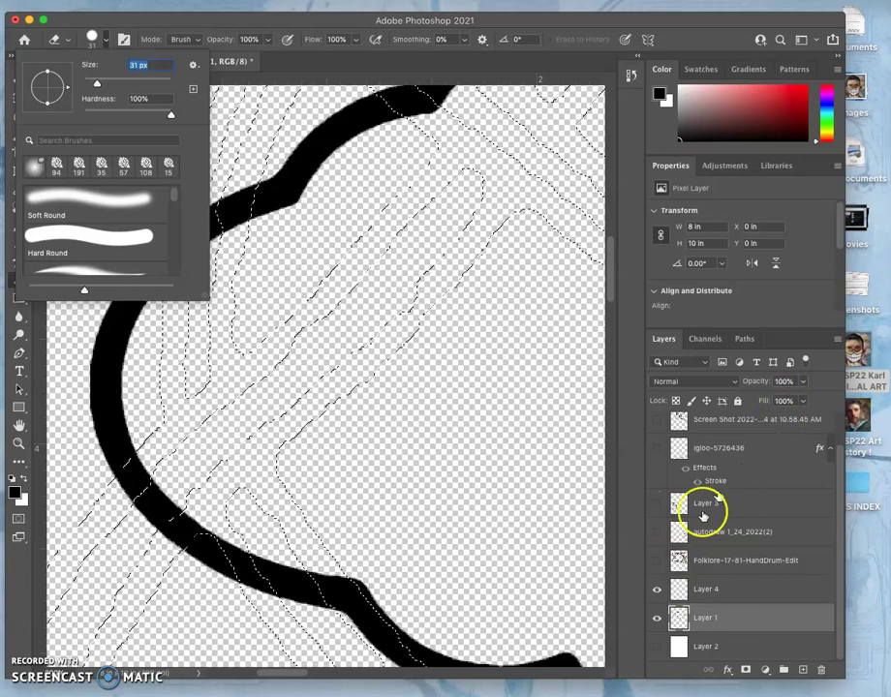
Step: Show the Folklore string layer again and erase the outline inside the crossing strings
click(658, 563)
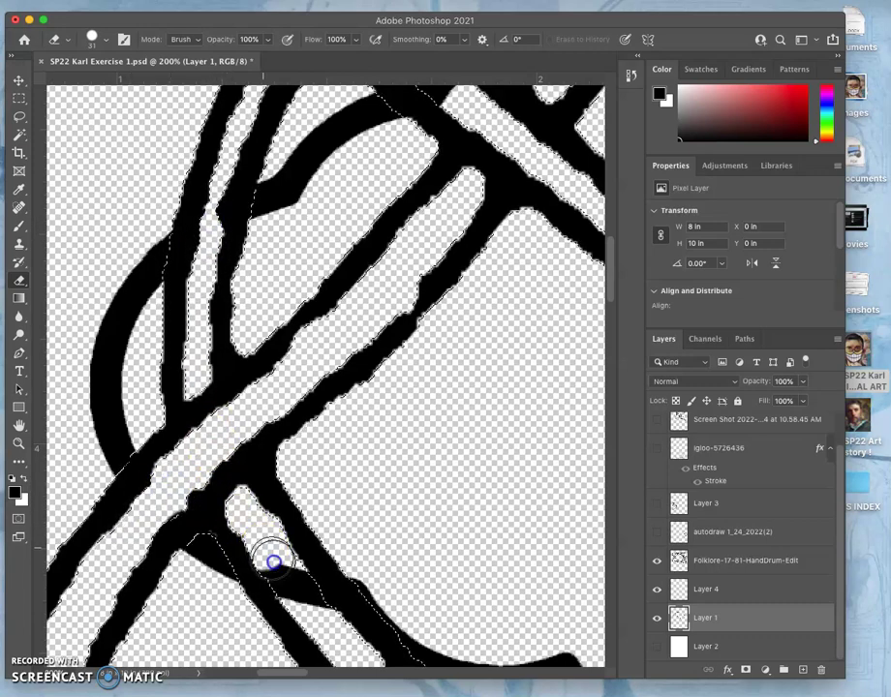
scroll(306, 600, up, 5)
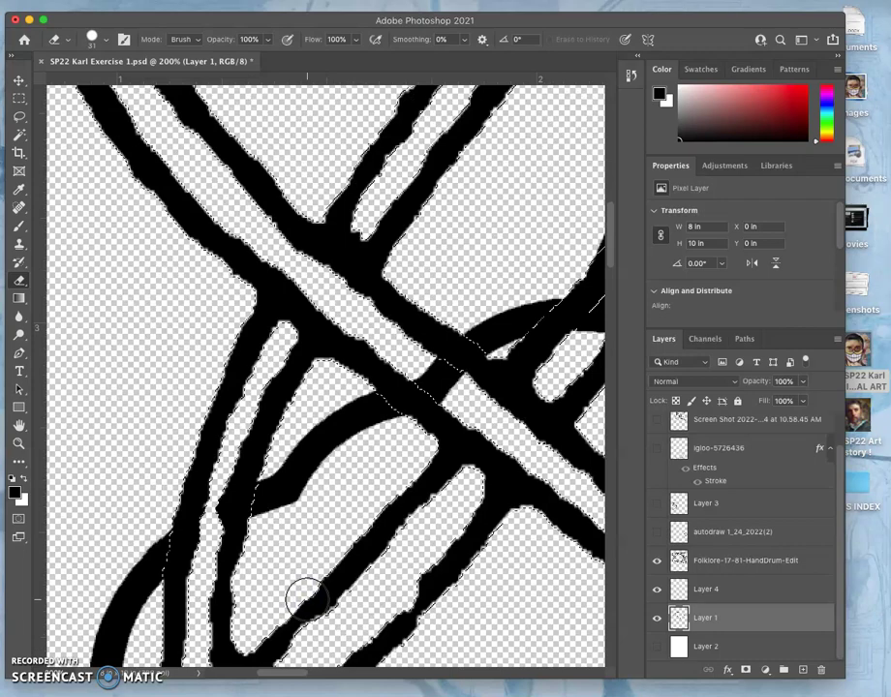
mouse_move(387, 479)
mouse_down()
mouse_move(459, 404)
mouse_move(450, 392)
mouse_up()
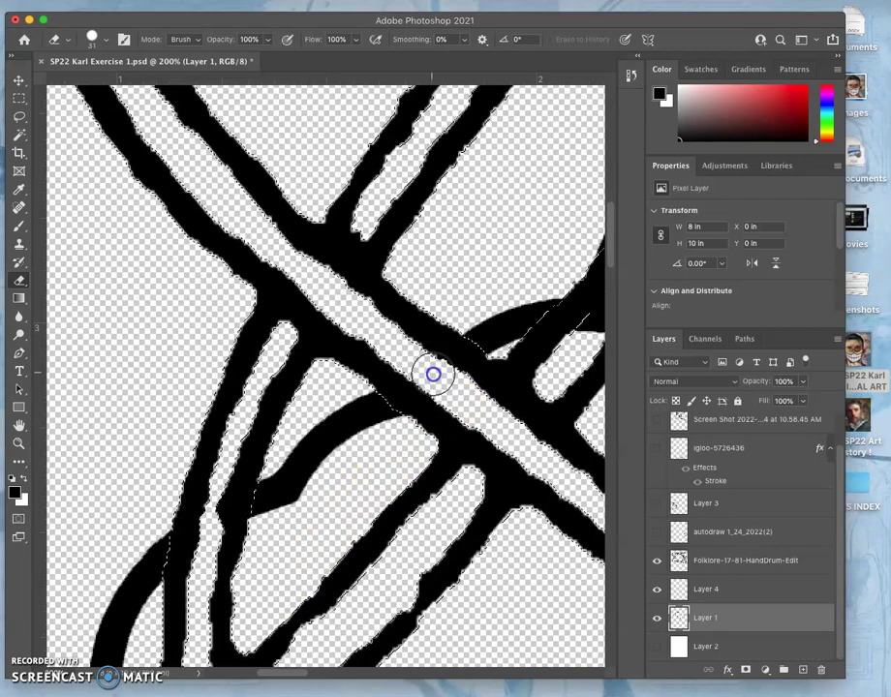
scroll(434, 374, right, 5)
mouse_move(388, 364)
mouse_down()
mouse_move(333, 294)
mouse_move(336, 284)
mouse_move(300, 324)
mouse_up()
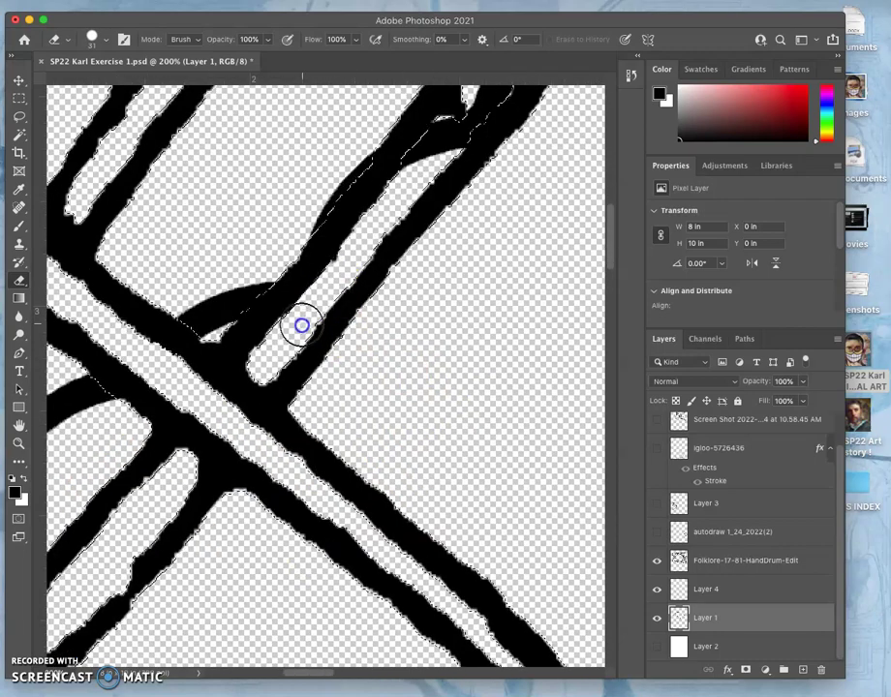
scroll(300, 324, up, 3)
scroll(300, 324, right, 2)
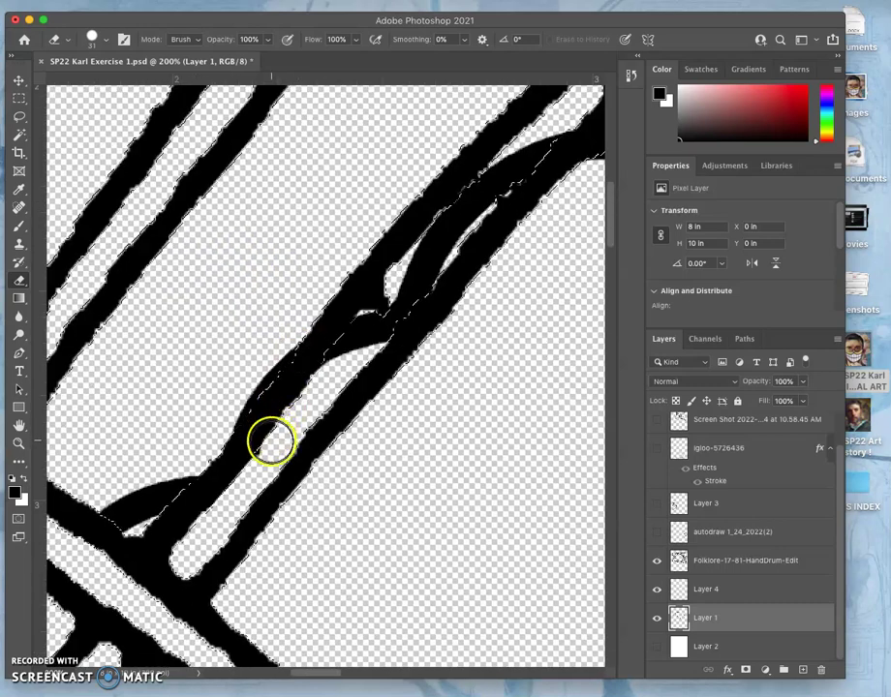